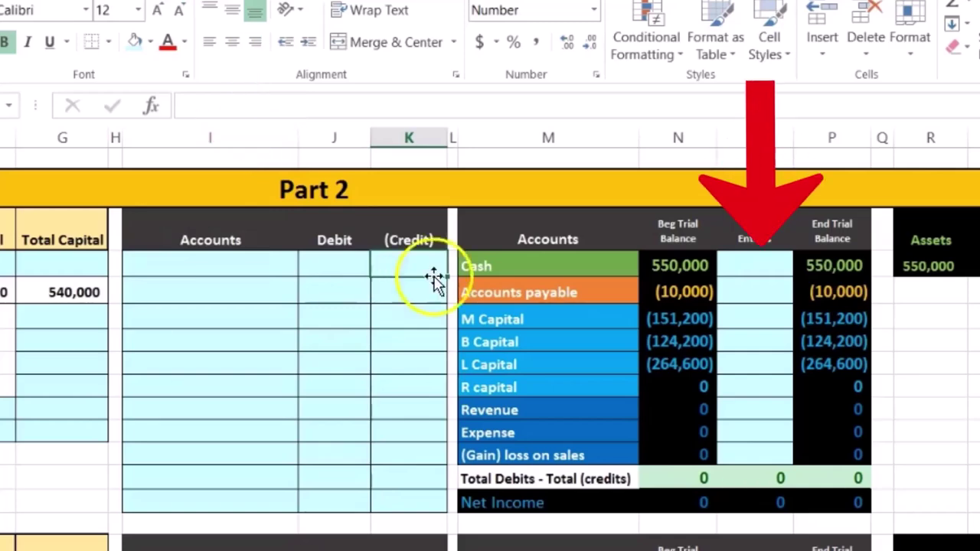
- Examine the Part 2 trial balance's account list, covering Cash, Accounts payable, the partner capital accounts and Revenue
left_click(742, 271)
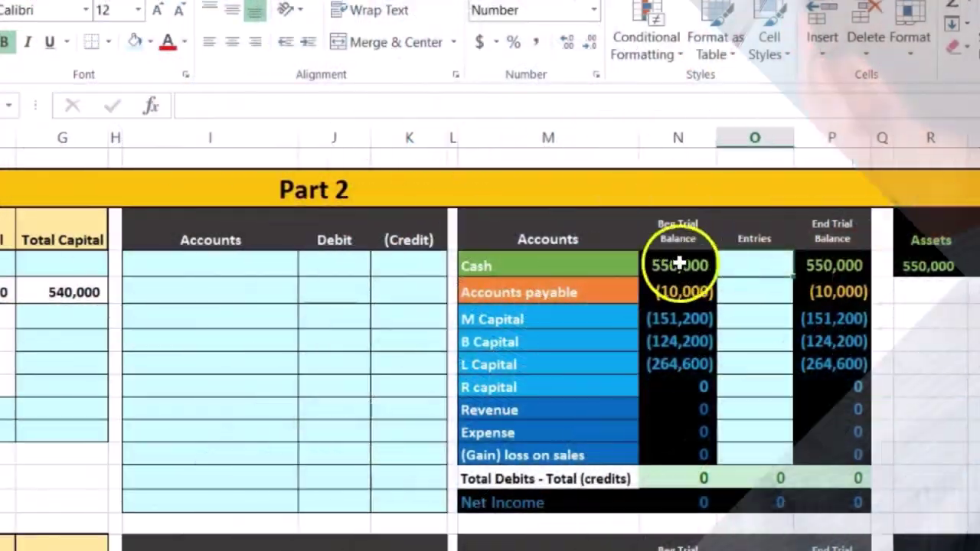
left_click(617, 263)
left_click(604, 293)
left_click_drag(601, 323, 673, 384)
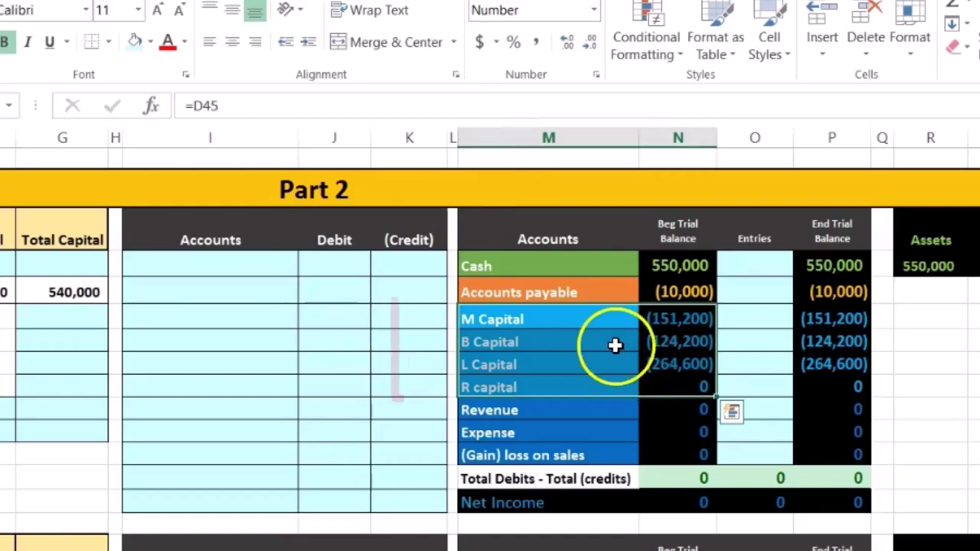
left_click_drag(564, 317, 572, 389)
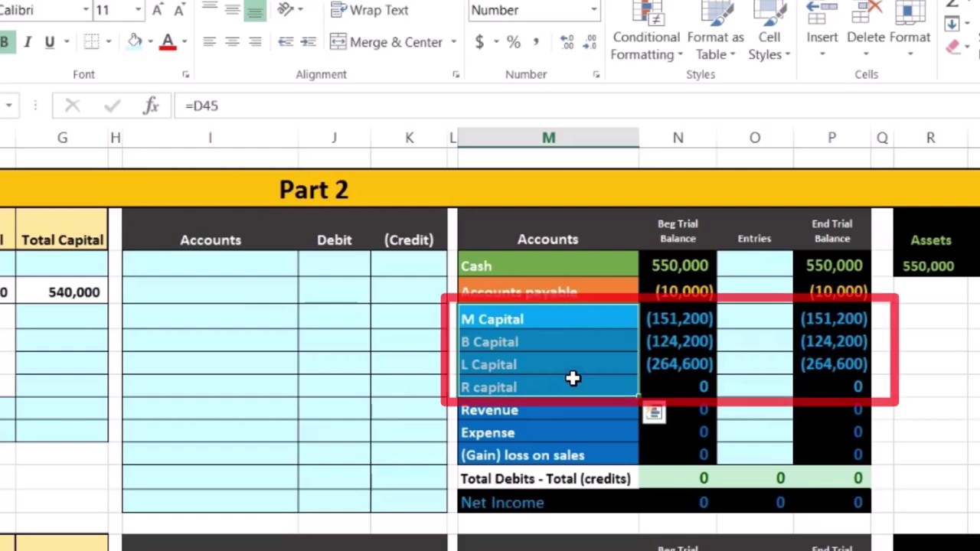
left_click(554, 412)
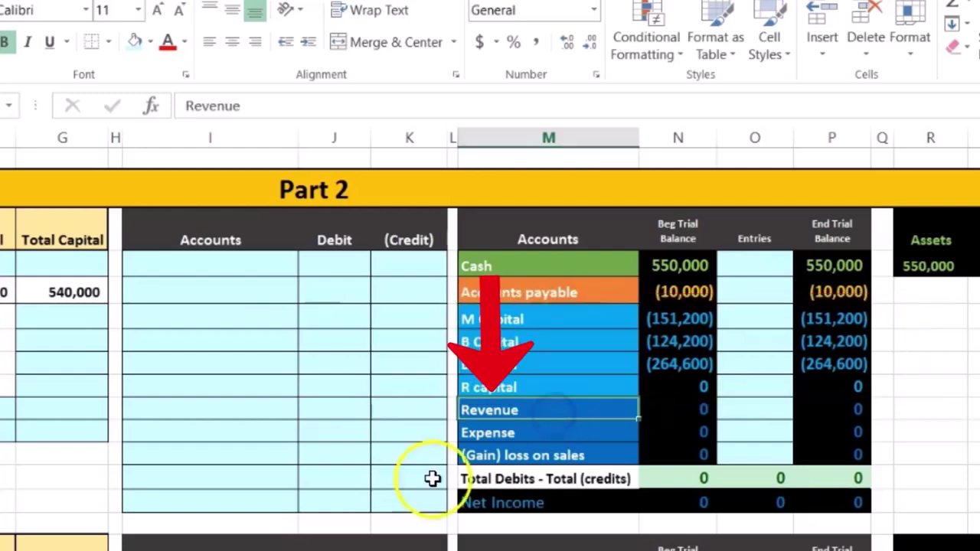
- Examine the Beg Trial Balance column and its total formula, plus the Cash row's Entries and End Trial Balance cells
left_click(684, 266)
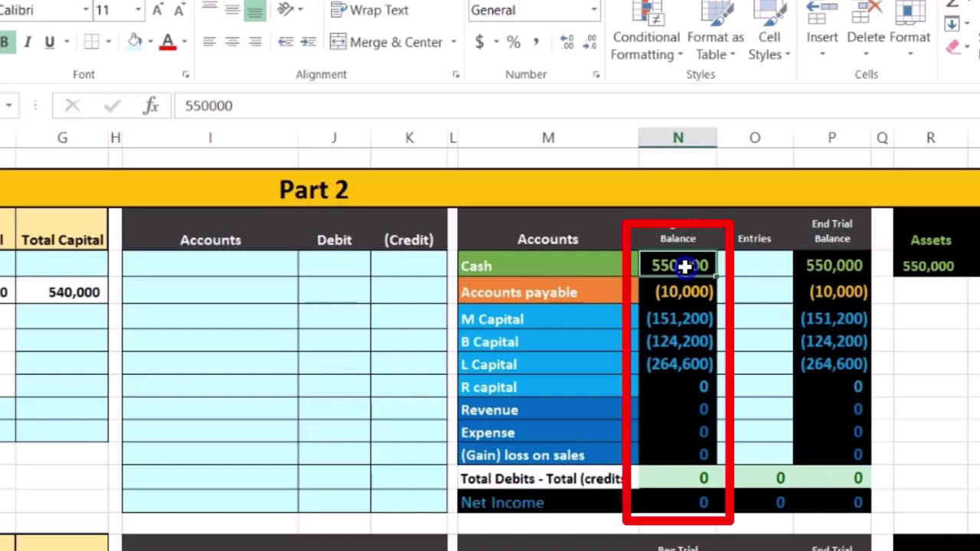
left_click_drag(687, 263, 687, 373)
left_click(689, 479)
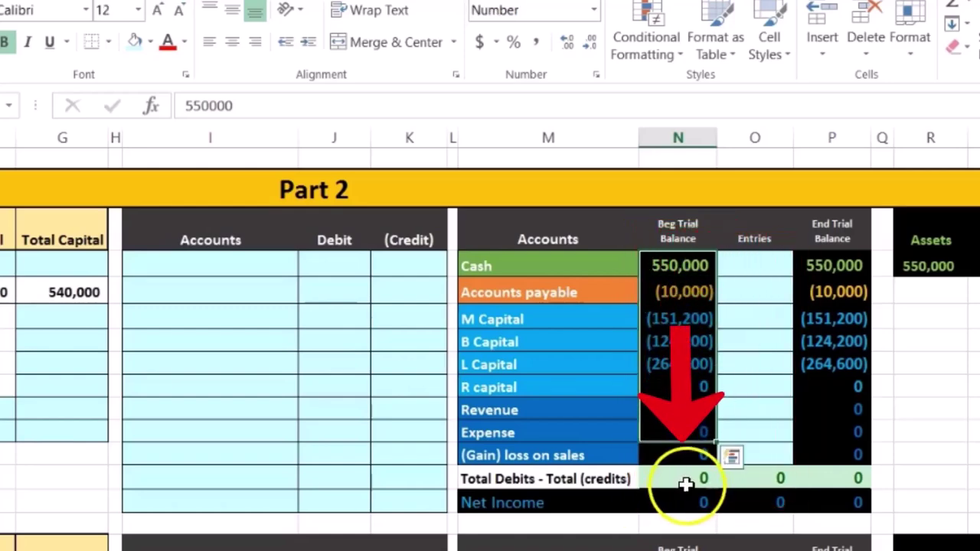
double_click(683, 478)
double_click(683, 477)
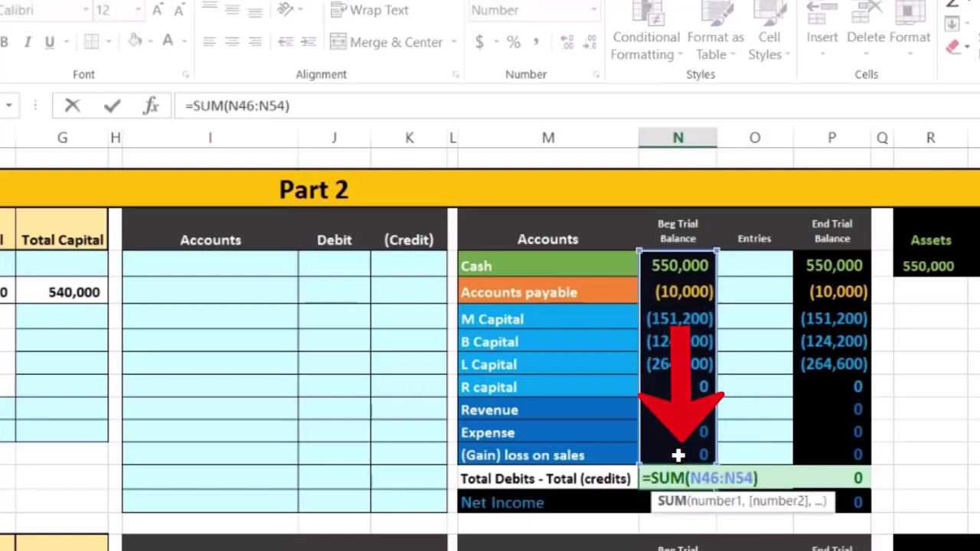
key("Return")
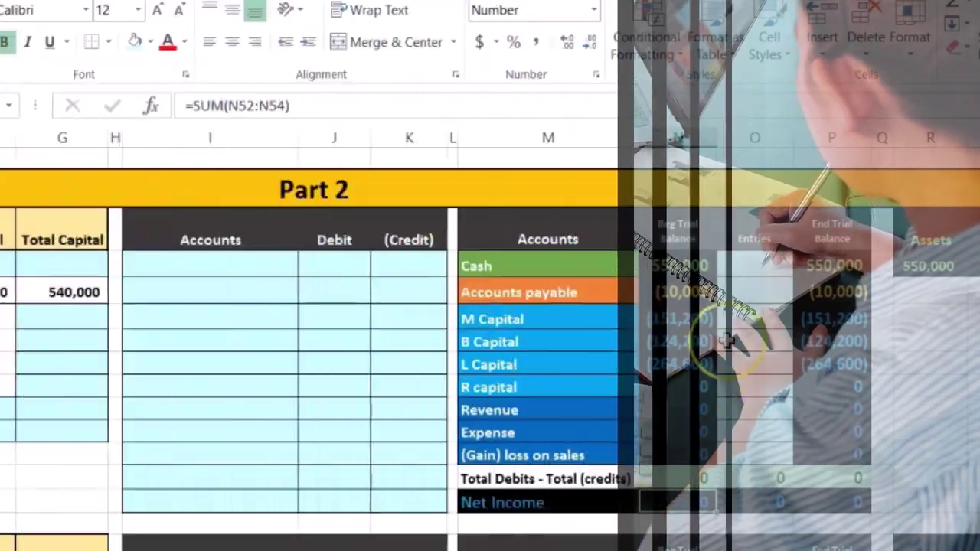
left_click(753, 274)
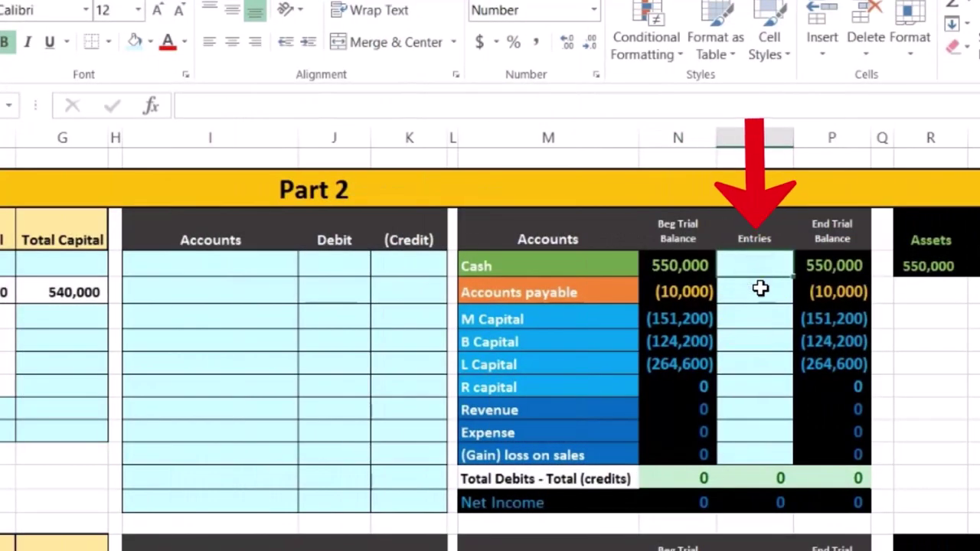
key("Right")
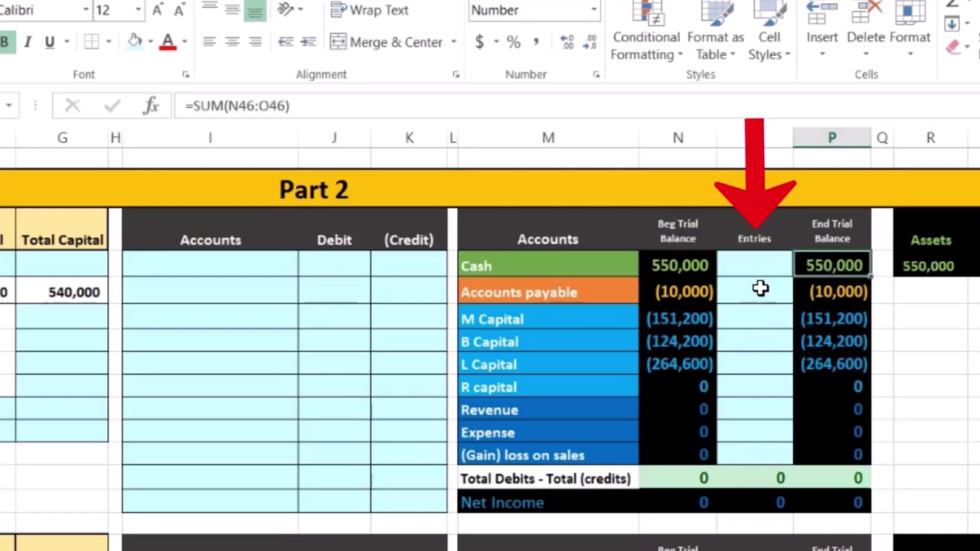
- Inspect the Assets, Liabilities and Owner's Equity cells of the Part 2 accounting equation, including the Owner's Equity formula
key("Right")
key("Right")
key("Right")
key("Right")
key("Right")
key("Right")
key("Right")
key("Right")
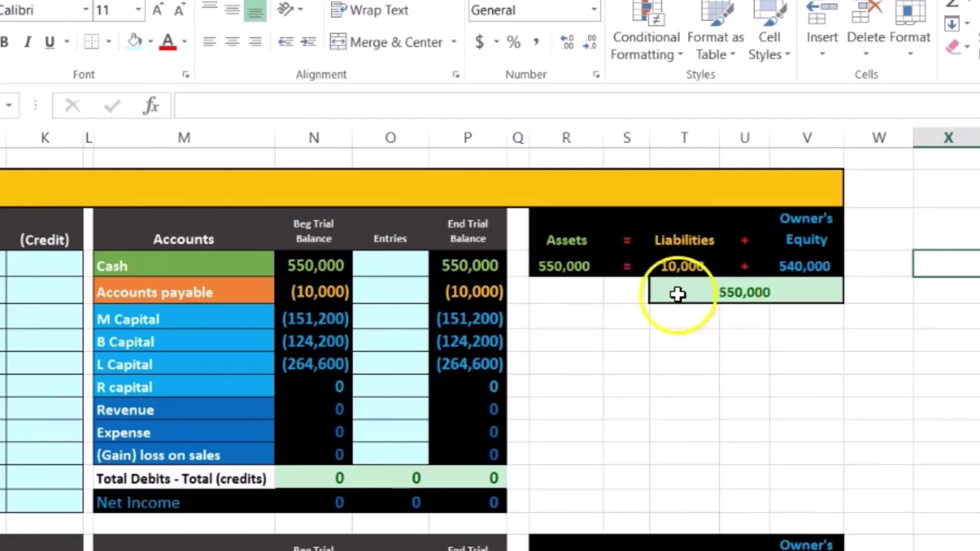
double_click(573, 264)
key("Escape")
key("Down")
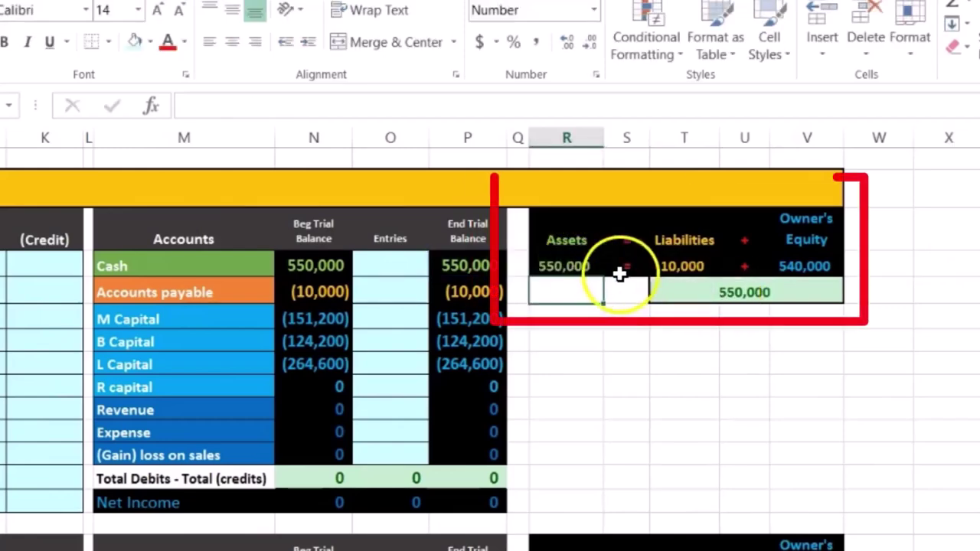
left_click(656, 265)
double_click(656, 265)
key("Escape")
key("Down")
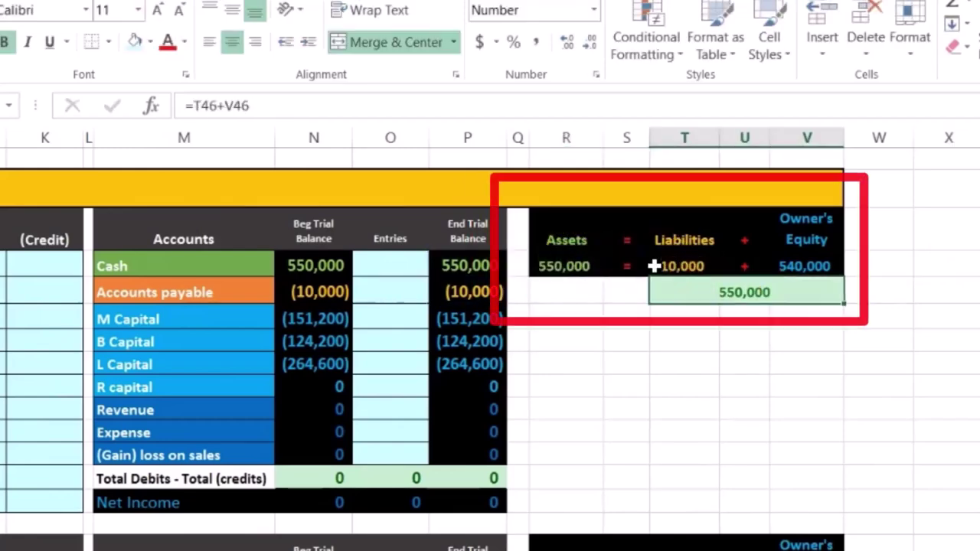
left_click(801, 265)
double_click(800, 267)
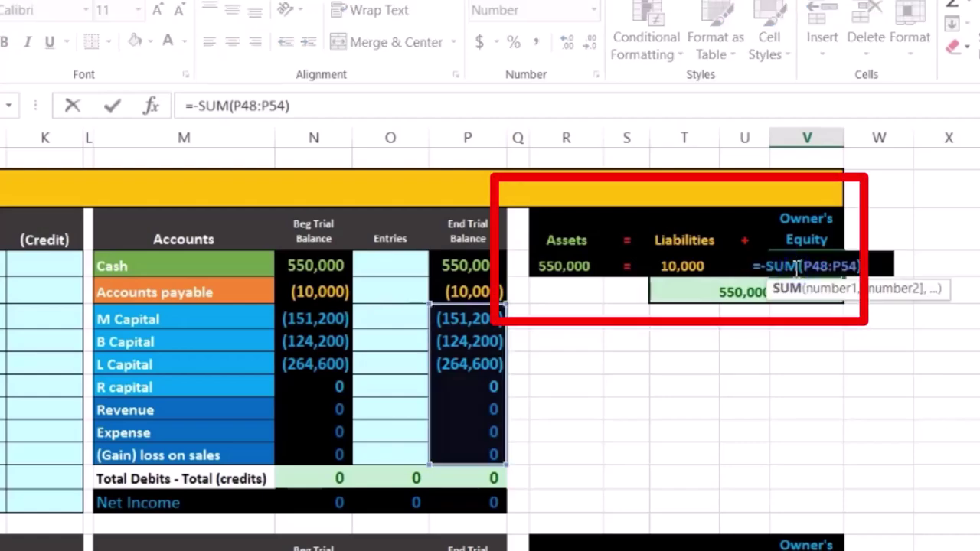
key("Escape")
- Return to the Part 2 problem instructions in column A and review the new-partner transaction
key("Down")
key("Left")
key("Left")
key("Left")
key("Left")
key("Left")
key("Left")
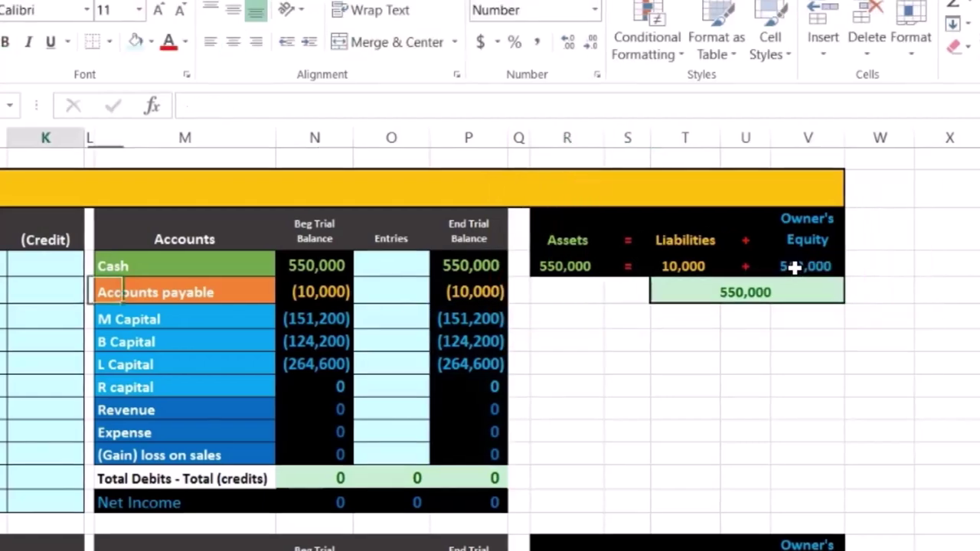
key("Home")
key("Down")
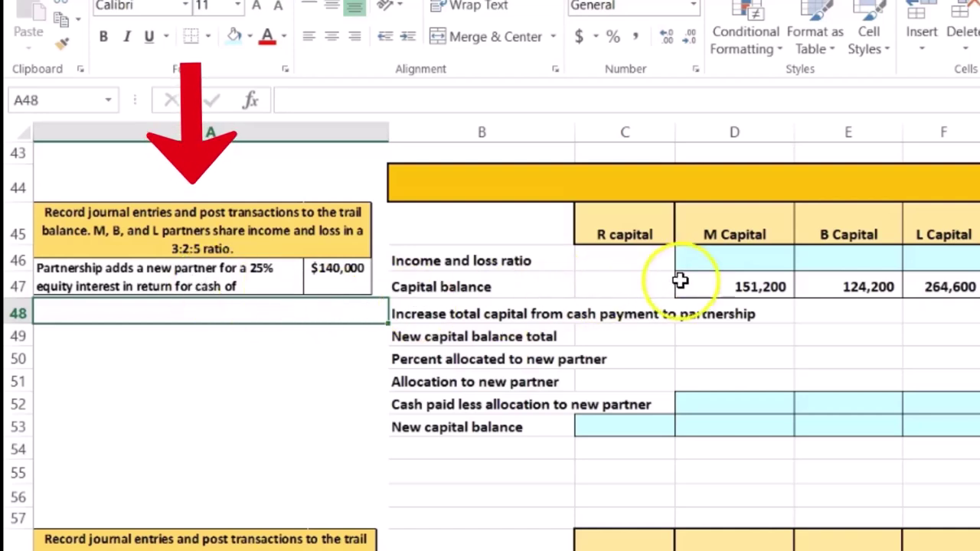
- Calculate M Capital's income and loss ratio in D46 with =3/(3+2+5) and format it as a percentage
left_click(720, 260)
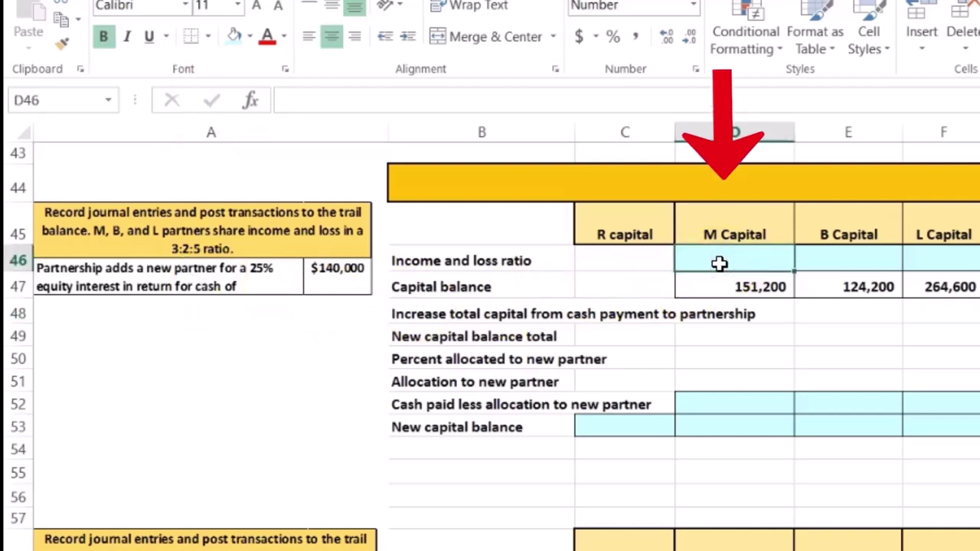
type("=")
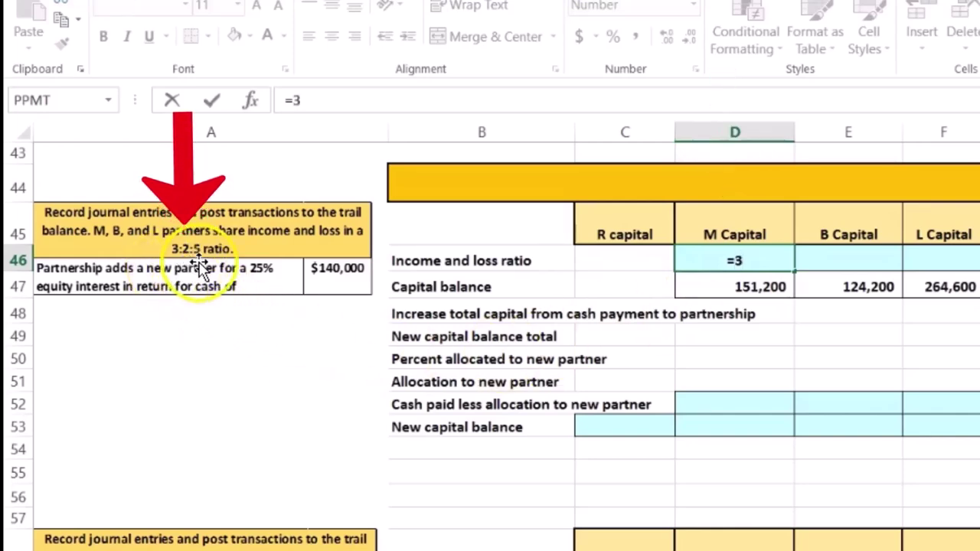
type("3/(3+2+5")
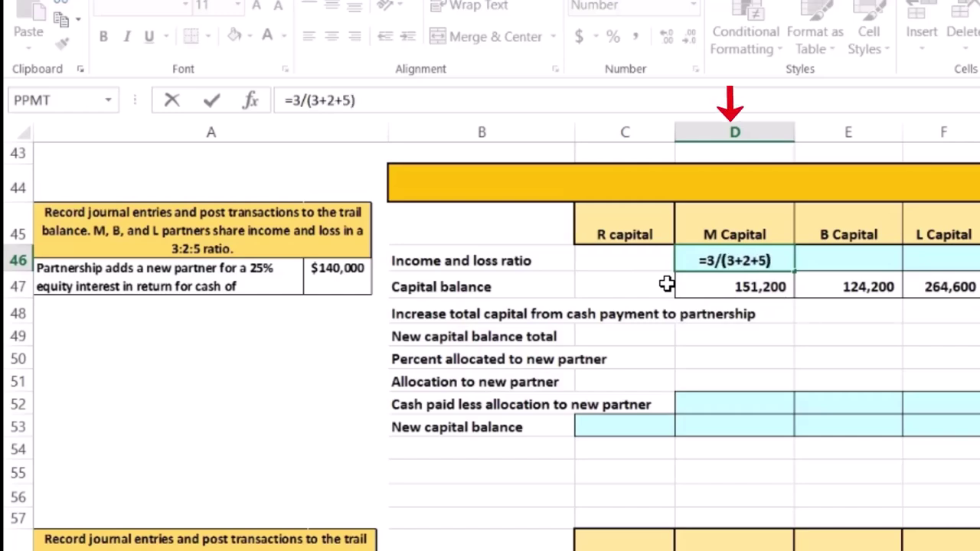
key("Return")
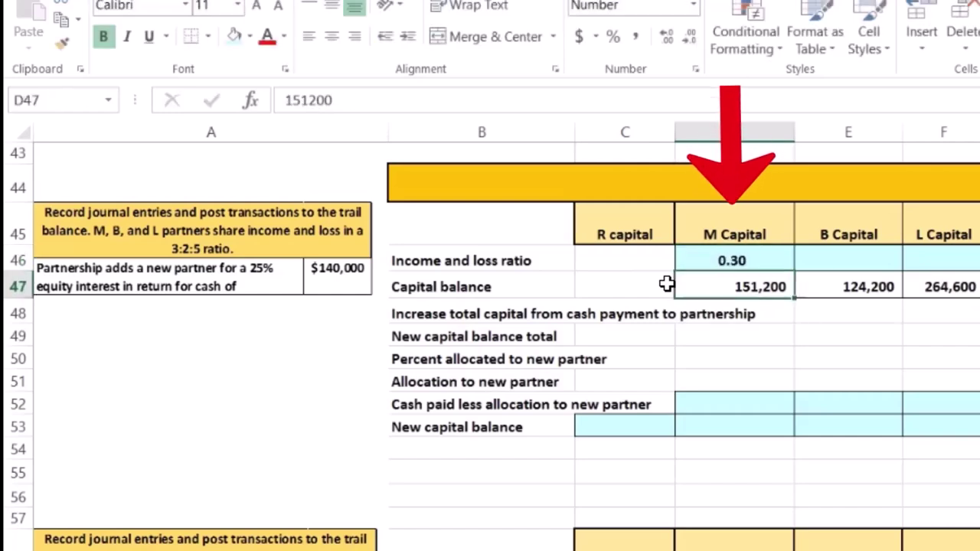
key("Up")
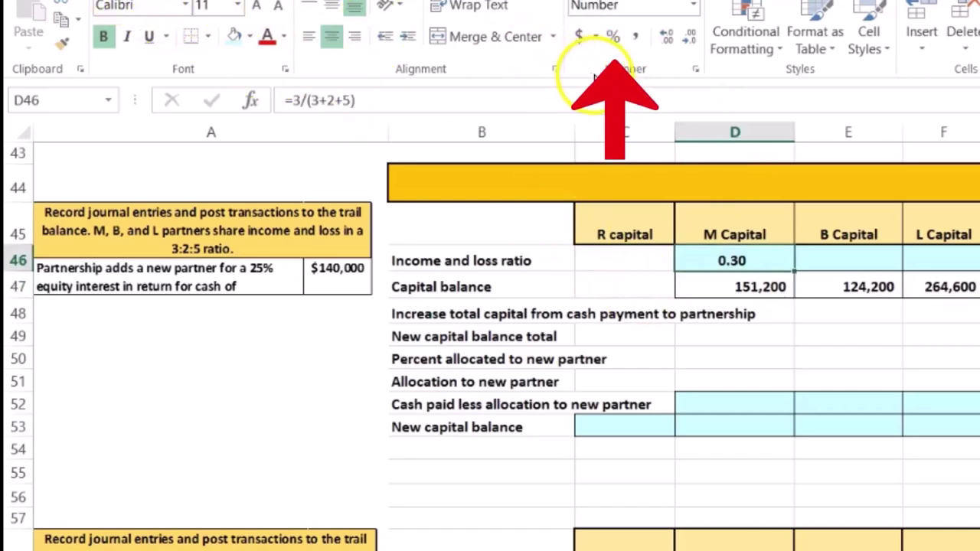
left_click(613, 37)
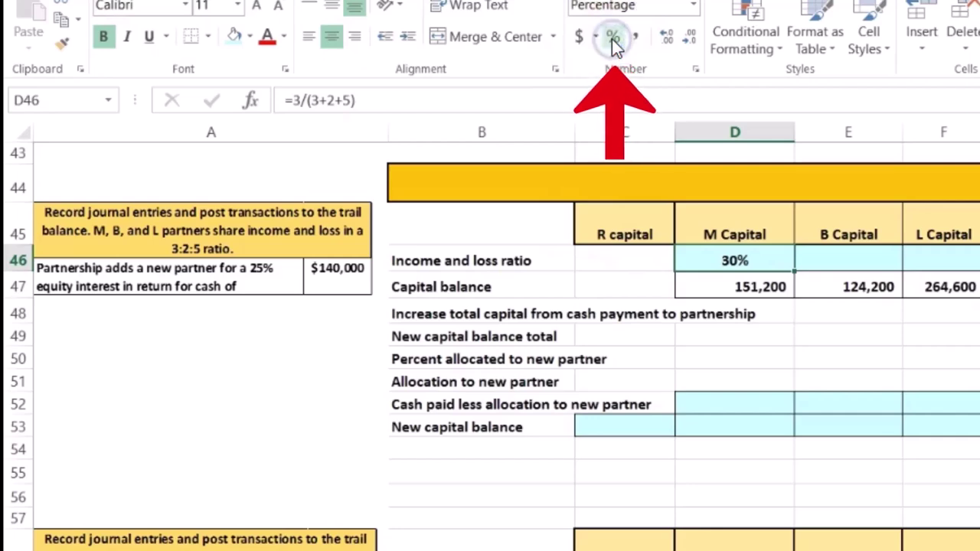
- Calculate B Capital's income and loss ratio in E46 with =2/(3+2+5) and format it as a percentage
left_click(838, 263)
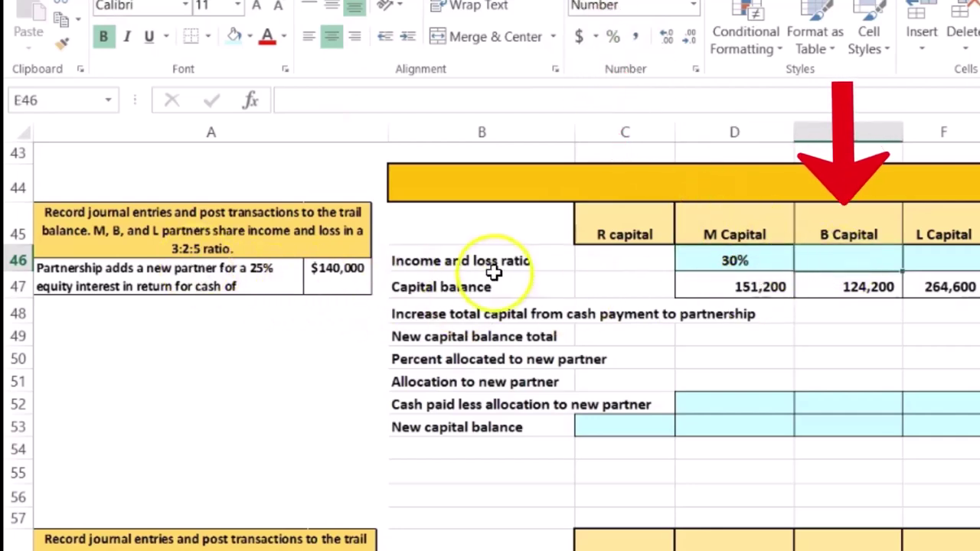
type("=2/(3+2+5")
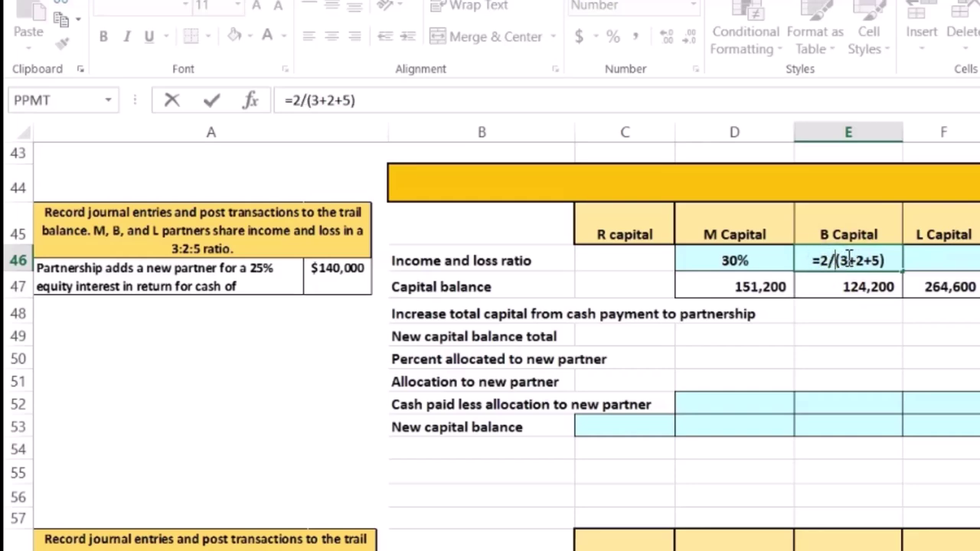
key("Return")
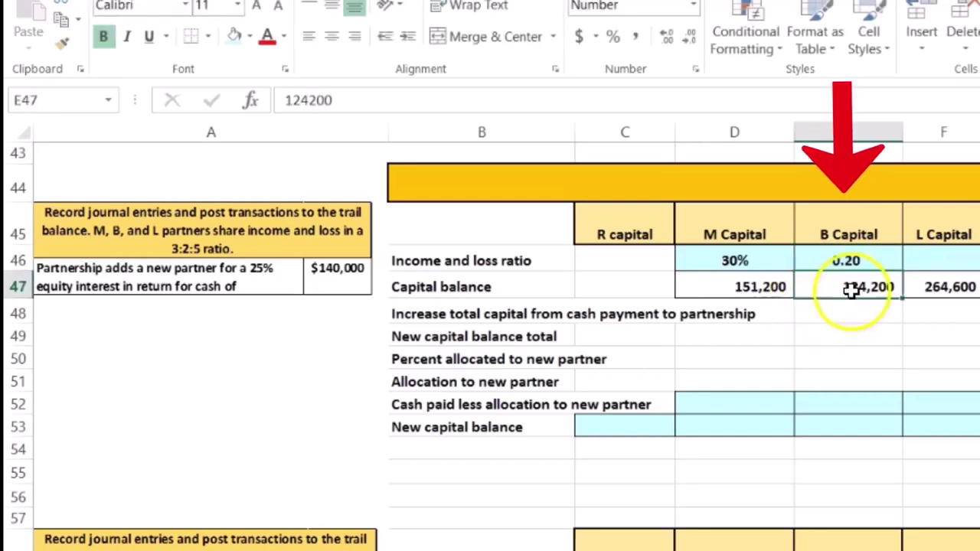
left_click(860, 258)
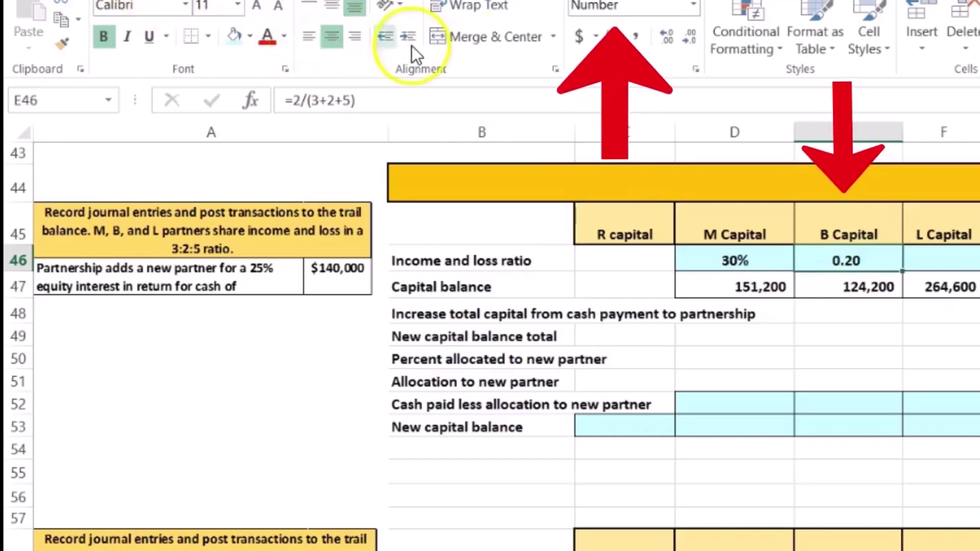
left_click(613, 37)
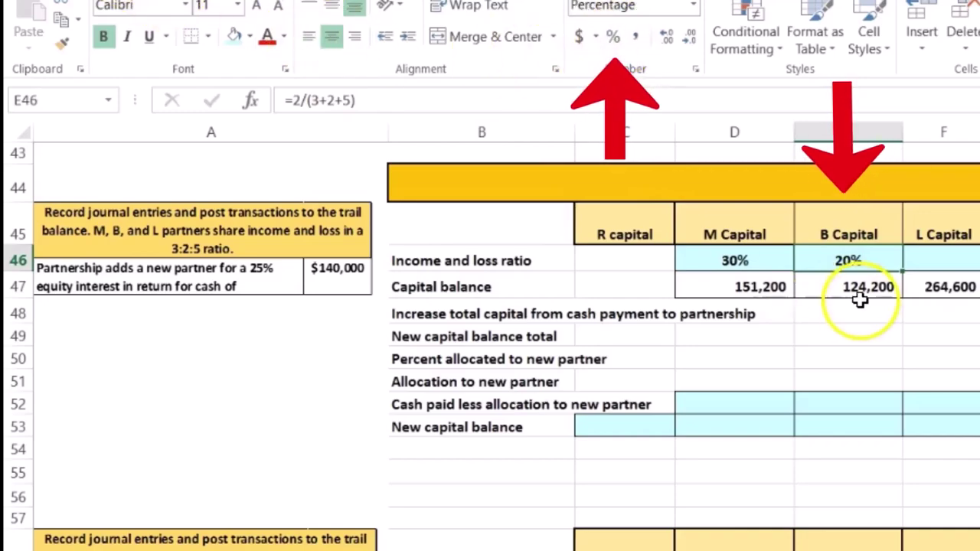
- Calculate L Capital's income and loss ratio in F46 with =5/(3+2+5) and format it as a percentage
left_click(931, 261)
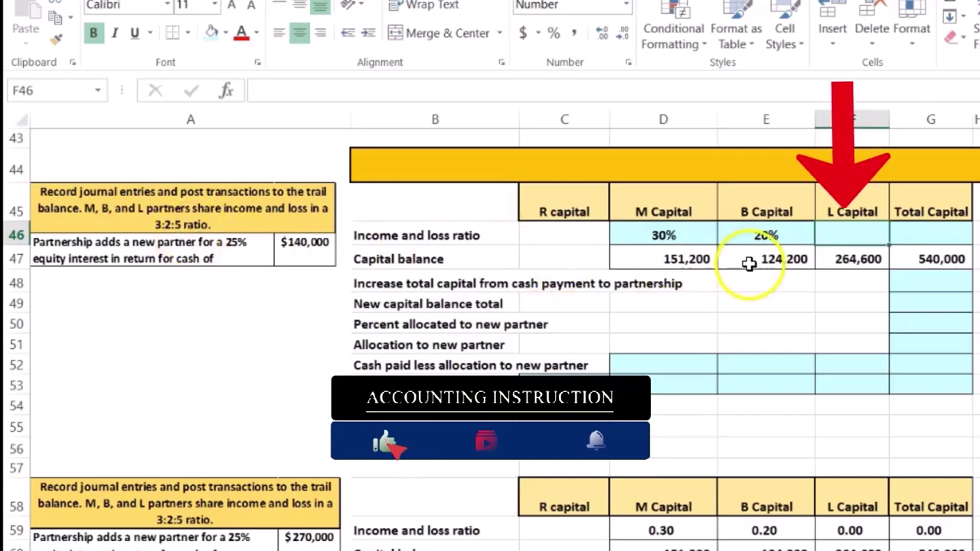
type("=")
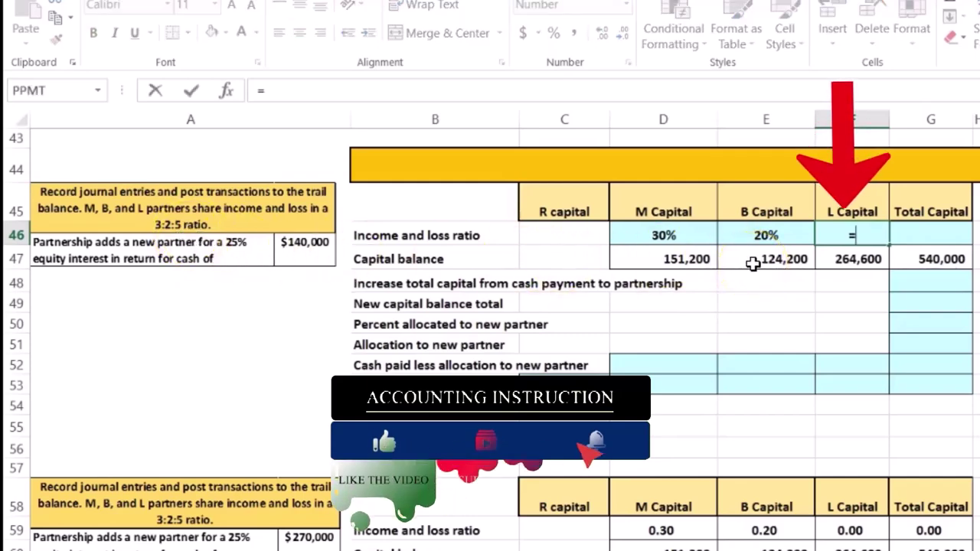
type("5/(3+2+5")
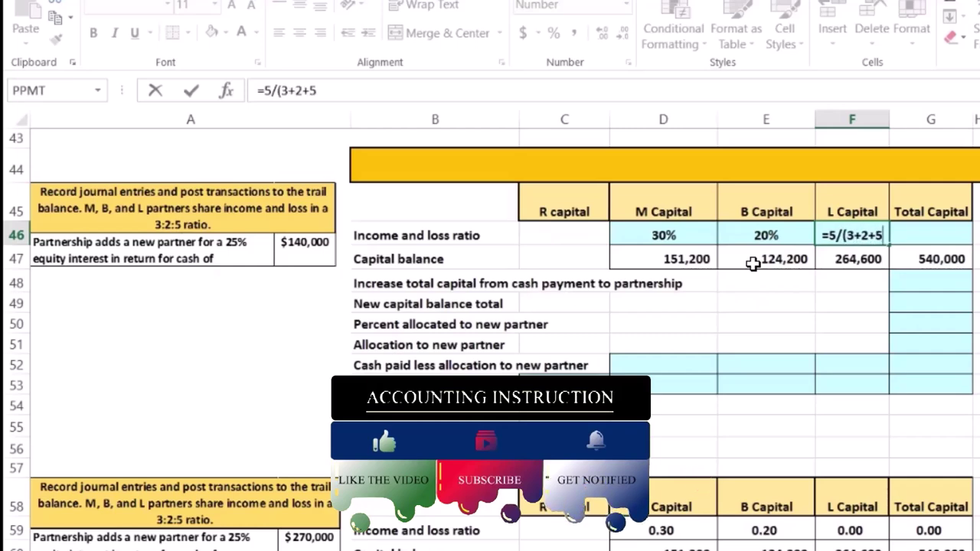
key("Return")
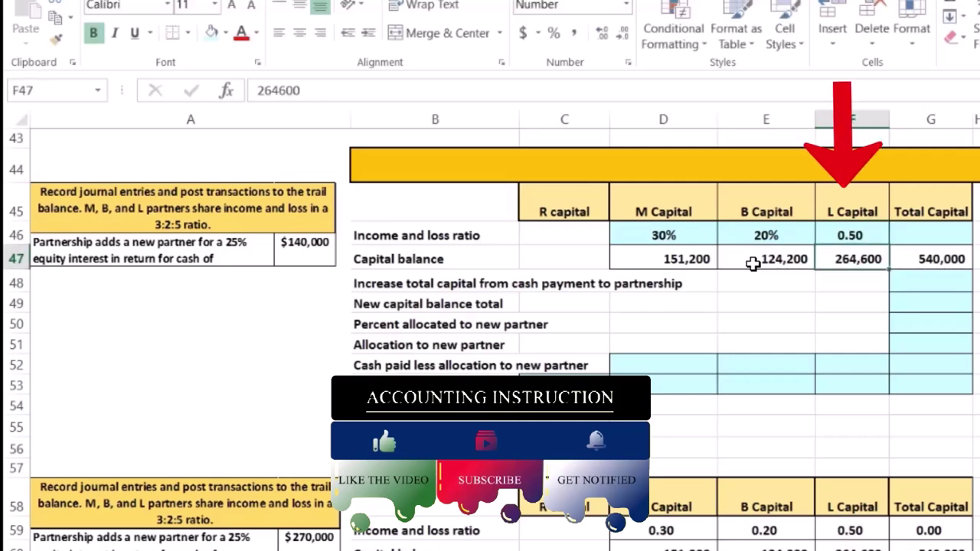
left_click(850, 234)
left_click(553, 35)
- Total the three partners' income and loss ratios in G46 with =SUM(D46:F46) and format it as a percentage
left_click_drag(682, 236, 850, 232)
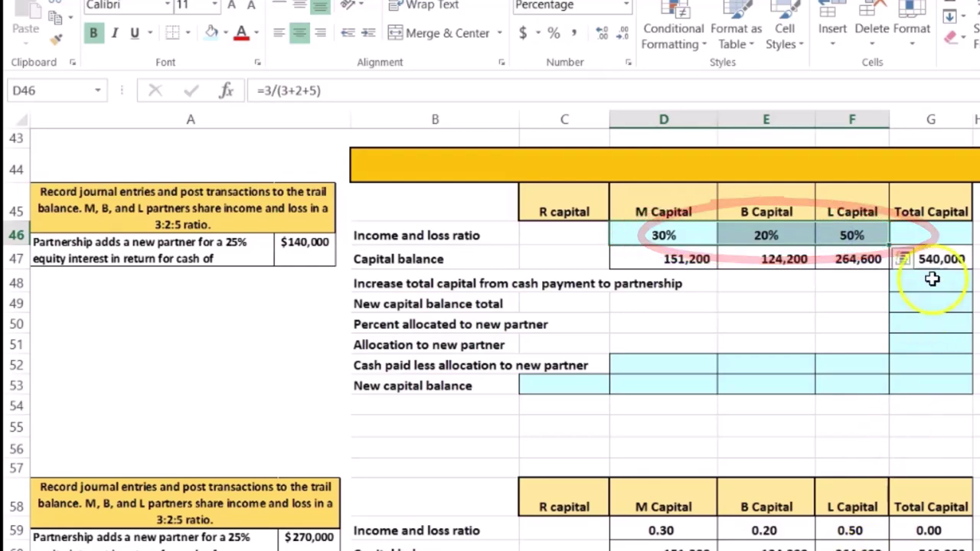
left_click(932, 234)
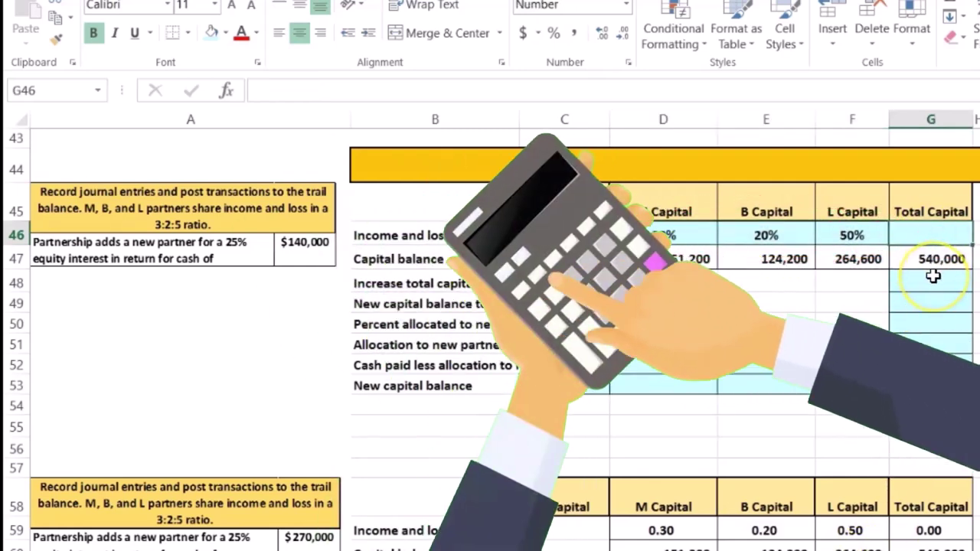
type("=")
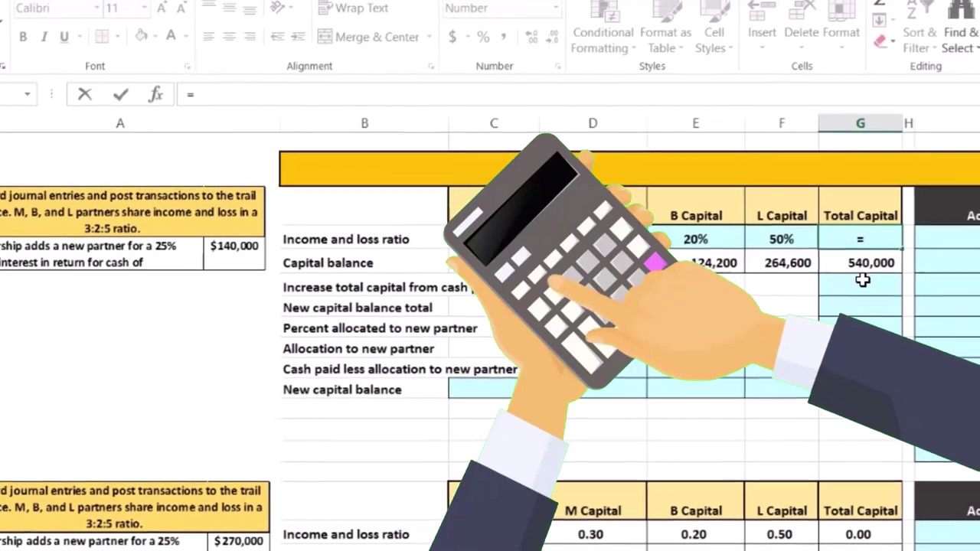
type("sum")
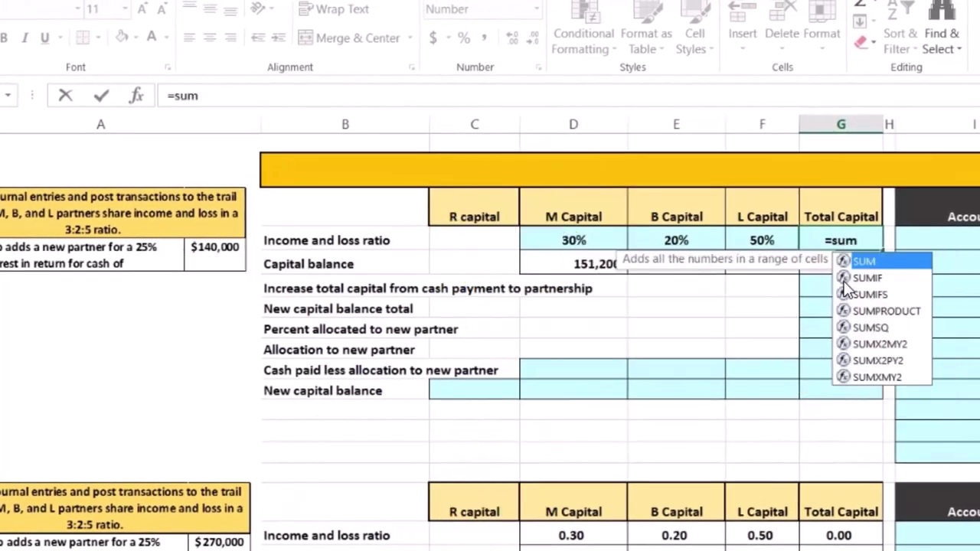
double_click(844, 265)
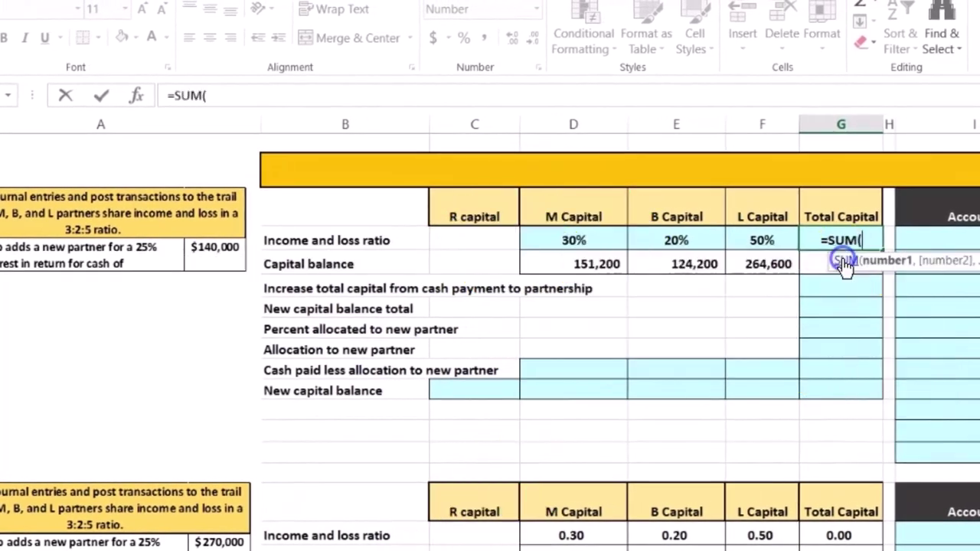
left_click_drag(574, 240, 666, 239)
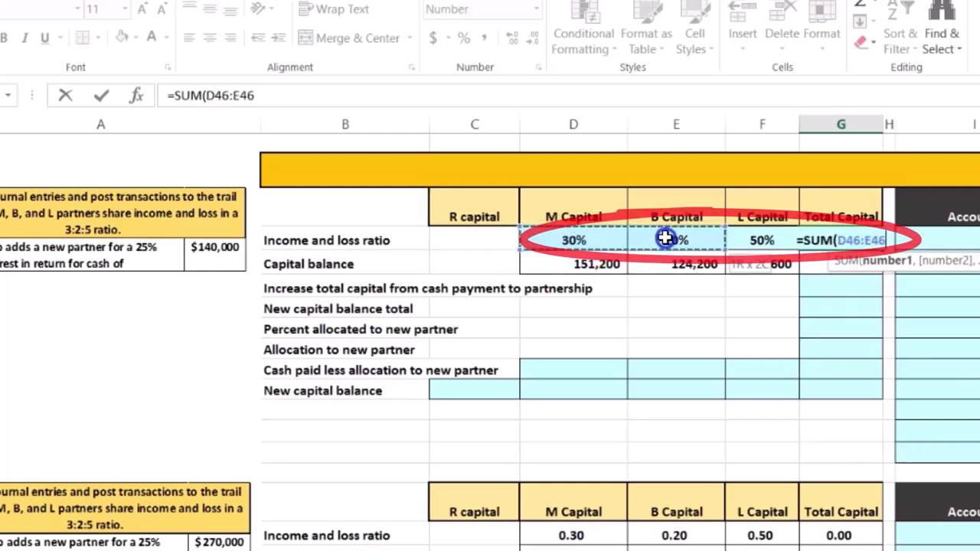
left_click_drag(761, 243, 760, 242)
key("Return")
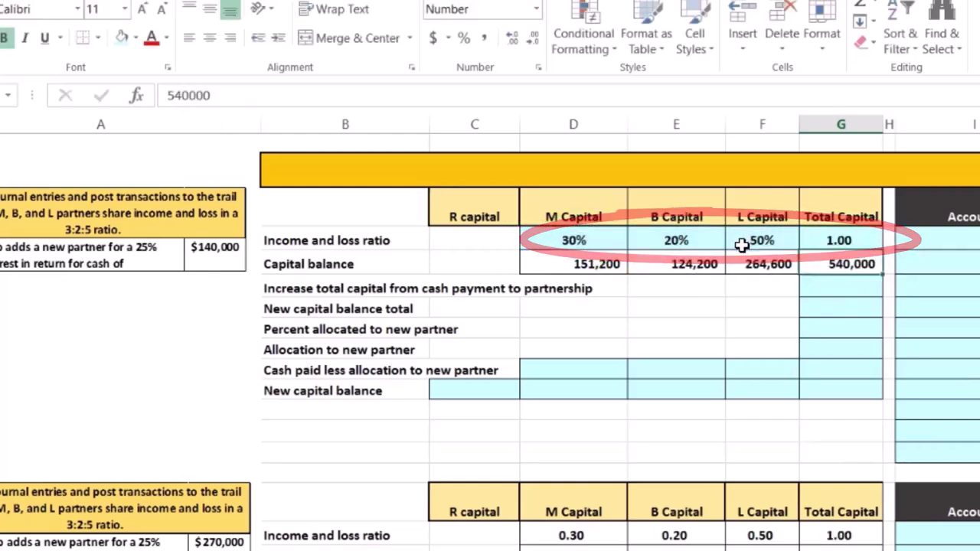
key("Up")
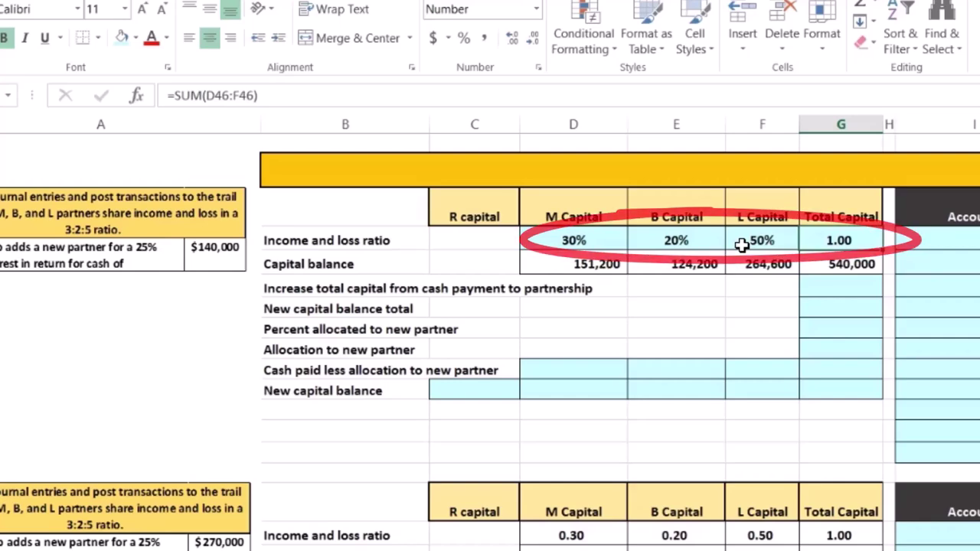
left_click(810, 264)
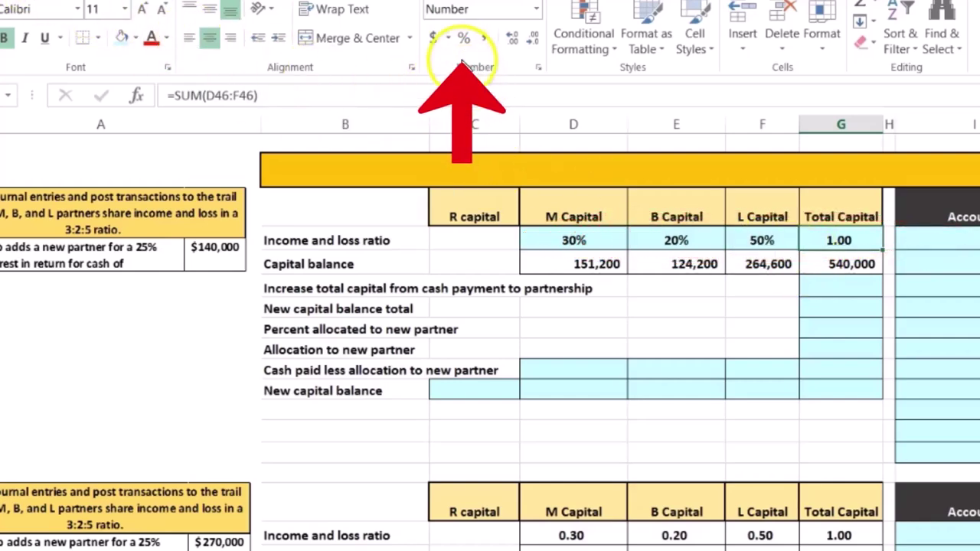
- Review the ratio formulas in D46:F46 against the 3:2:5 sharing instruction, ending at the R capital heading
left_click(579, 263)
left_click(580, 243)
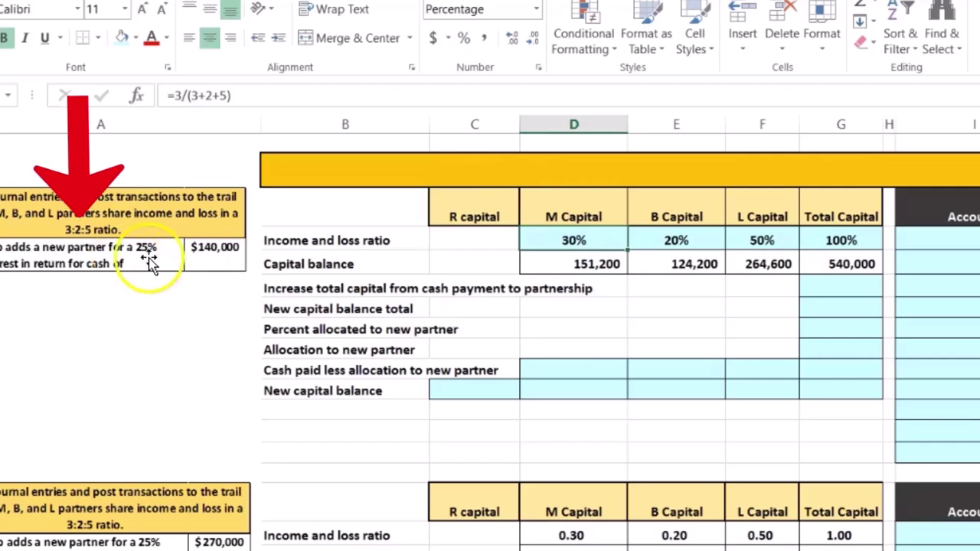
key("Up")
key("Down")
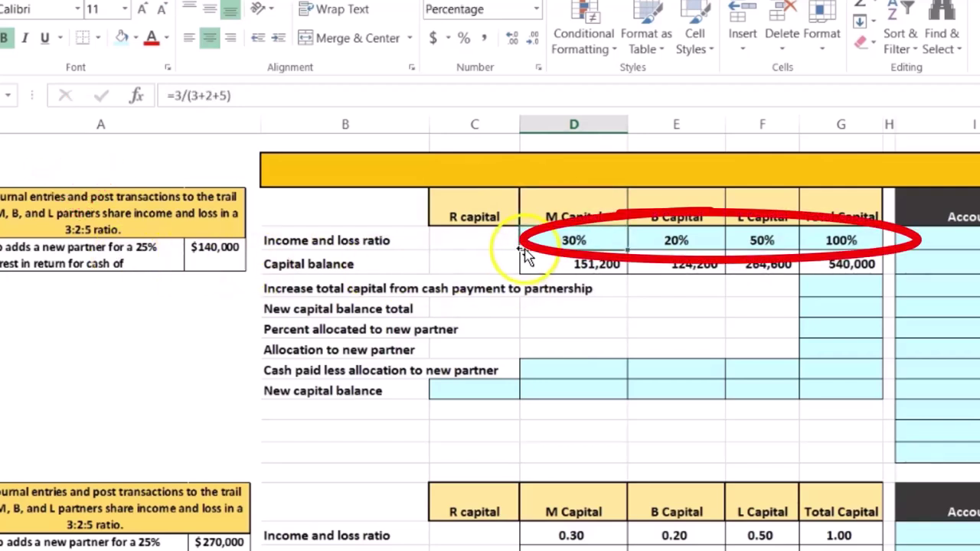
key("Right")
key("Right")
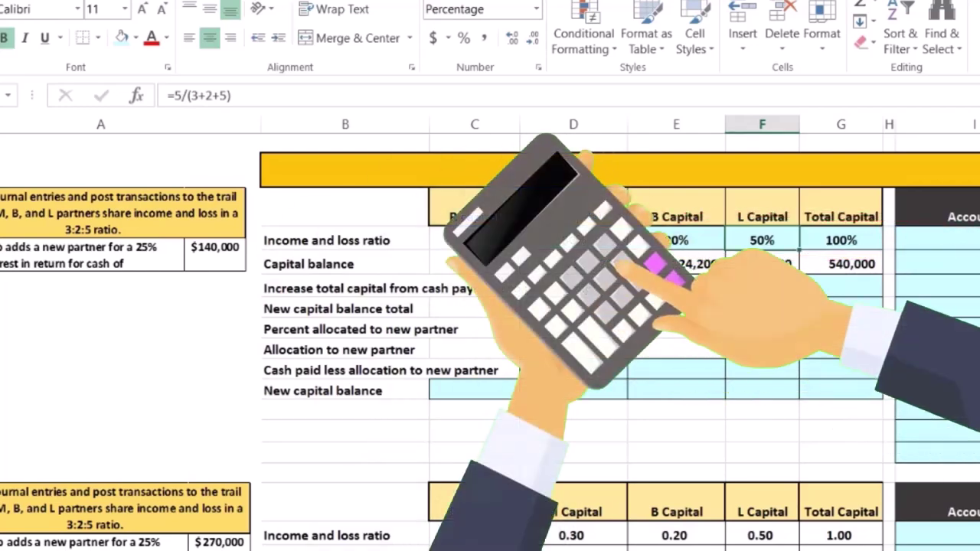
key("Up")
key("Left")
key("Left")
key("Left")
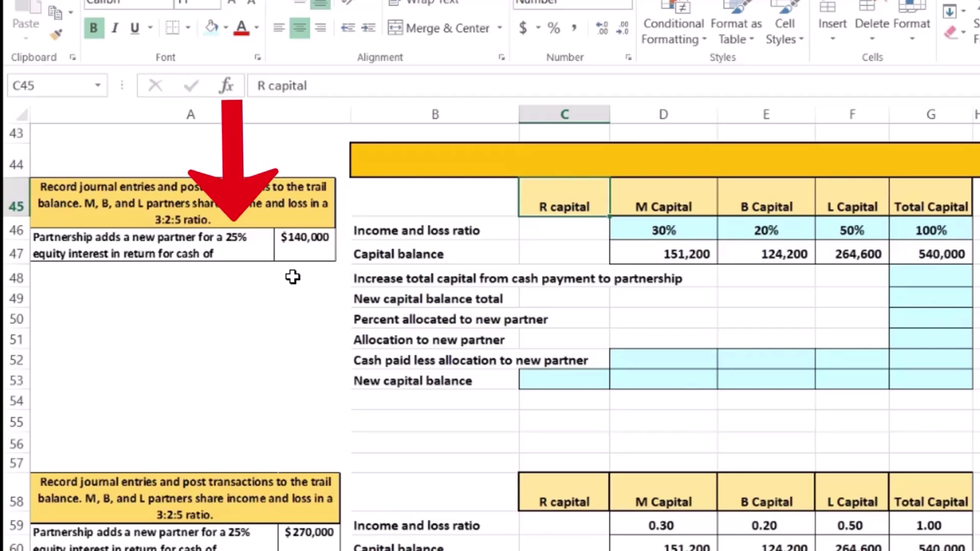
- Examine the Part 2 journal entry and trial balance area, checking the R capital account and Cash's beginning balance
left_click(438, 316)
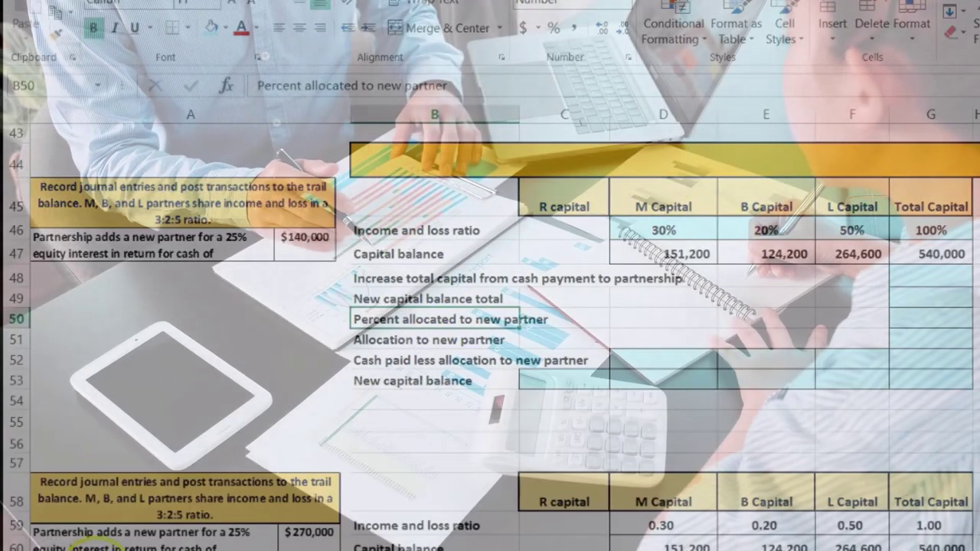
key("Right")
key("Right")
key("Right")
key("Right")
key("Right")
key("Right")
key("Left")
key("Right")
key("Right")
key("Right")
key("Right")
key("Right")
key("Right")
key("Right")
key("Right")
key("Right")
key("Right")
key("Right")
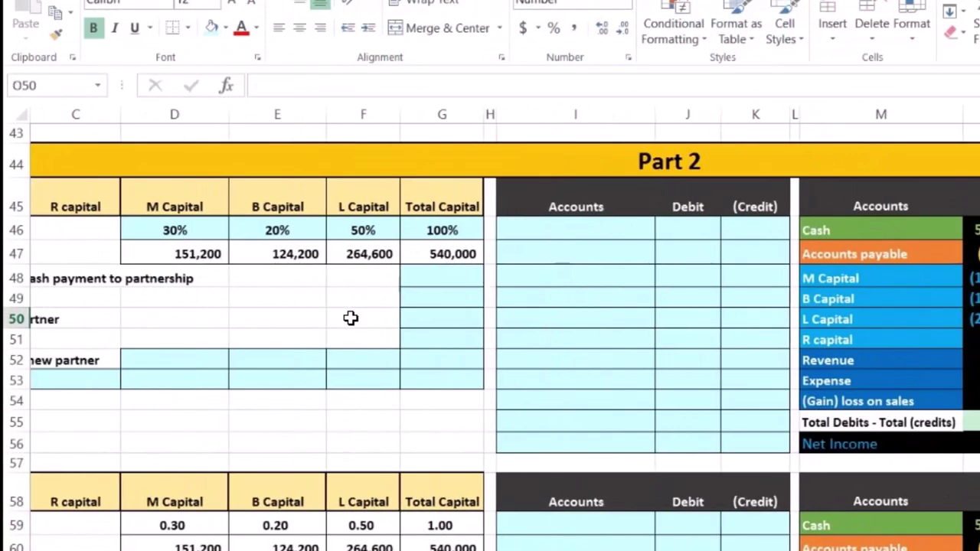
key("Right")
key("Right")
key("Right")
key("Right")
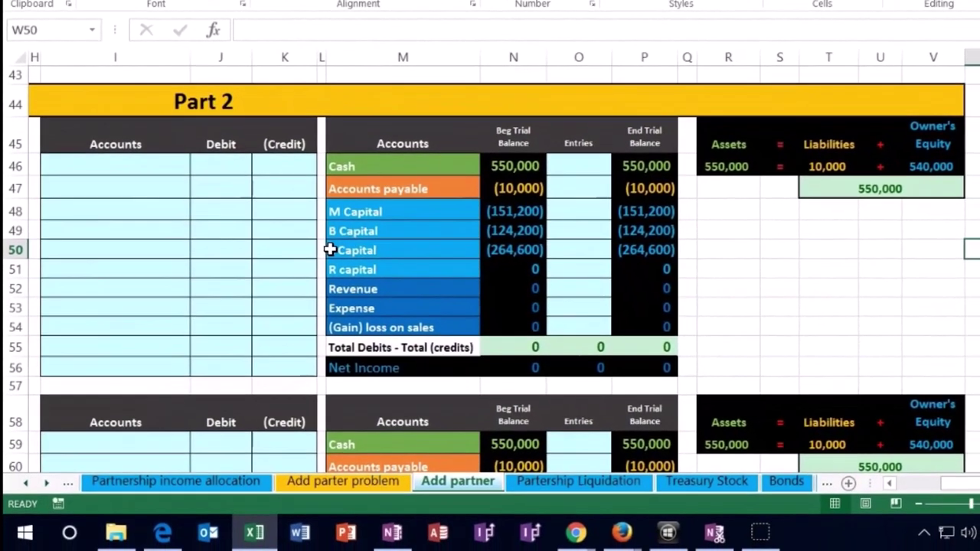
left_click(370, 270)
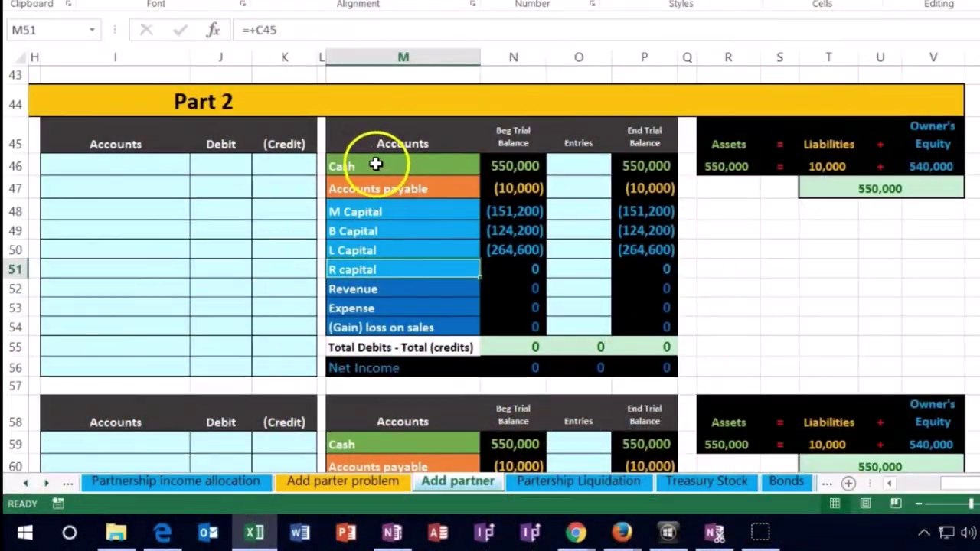
left_click_drag(379, 165, 501, 167)
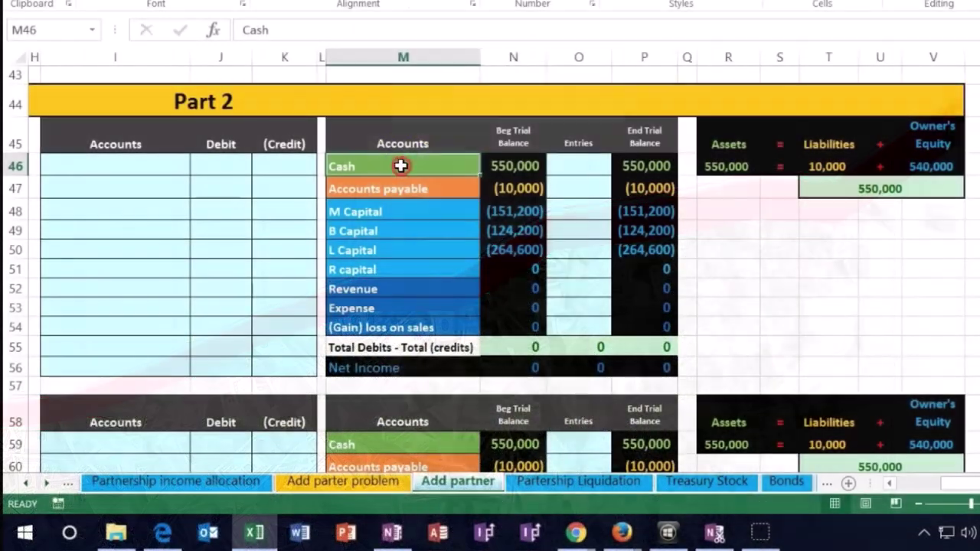
right_click(399, 169)
key("Escape")
left_click(503, 163)
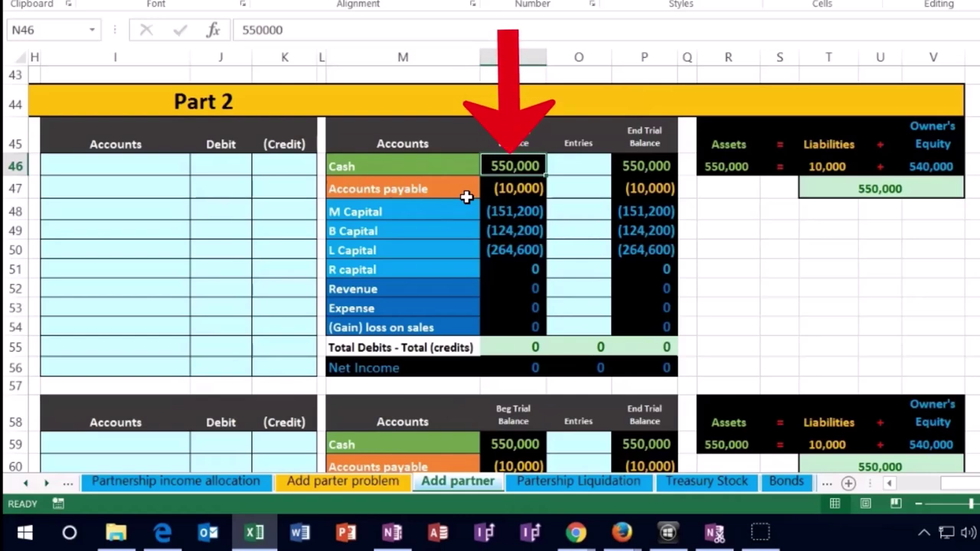
- Copy the Cash account name from M46 and paste it as values into I46, the first journal entry line
left_click(424, 165)
right_click(425, 164)
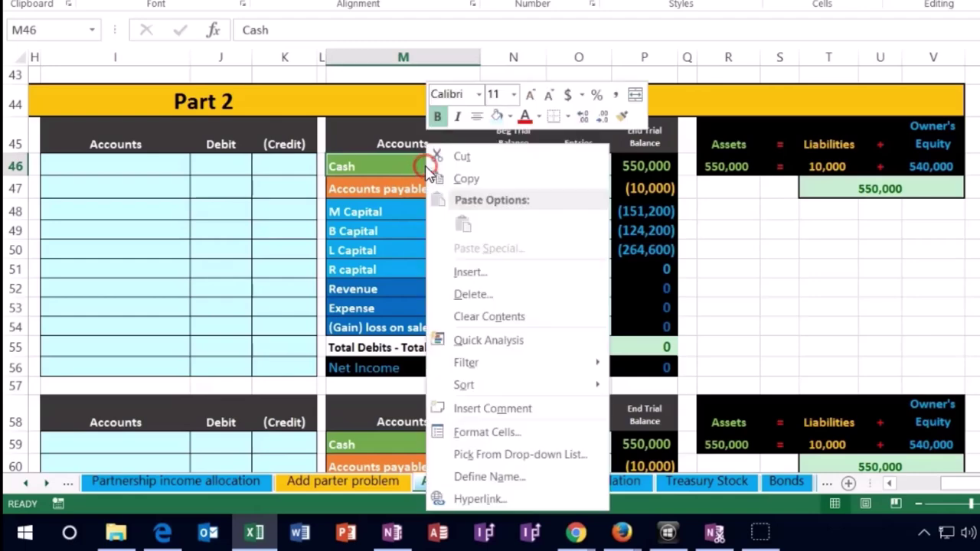
left_click(467, 179)
left_click(162, 164)
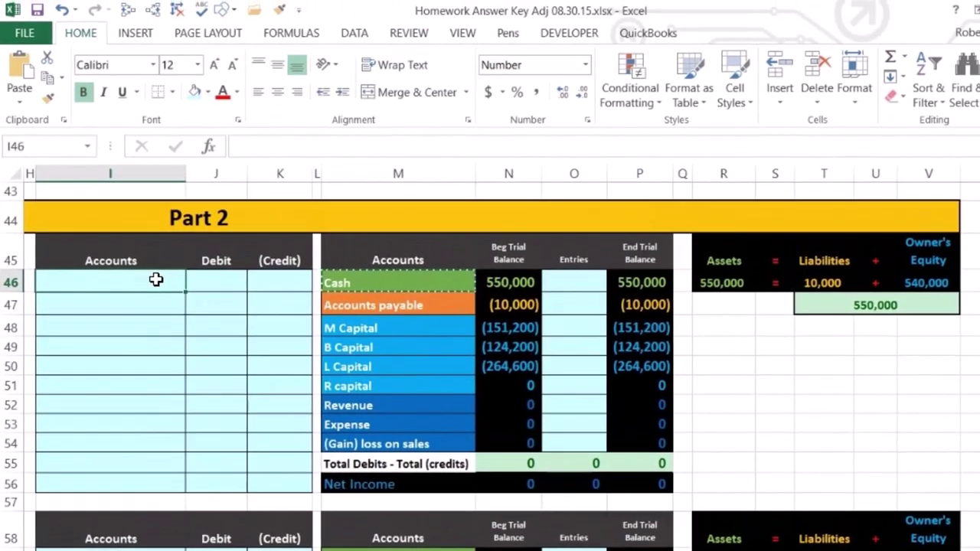
right_click(155, 279)
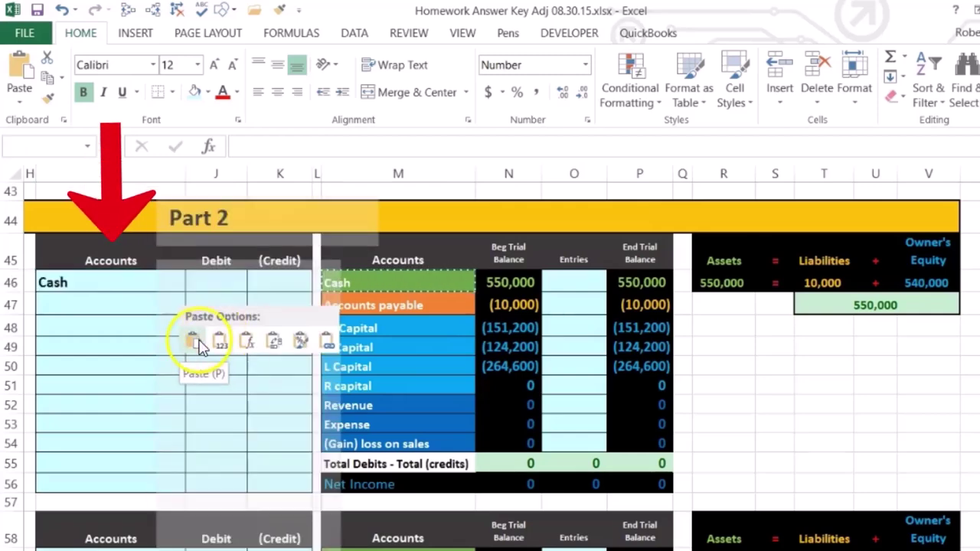
left_click(222, 346)
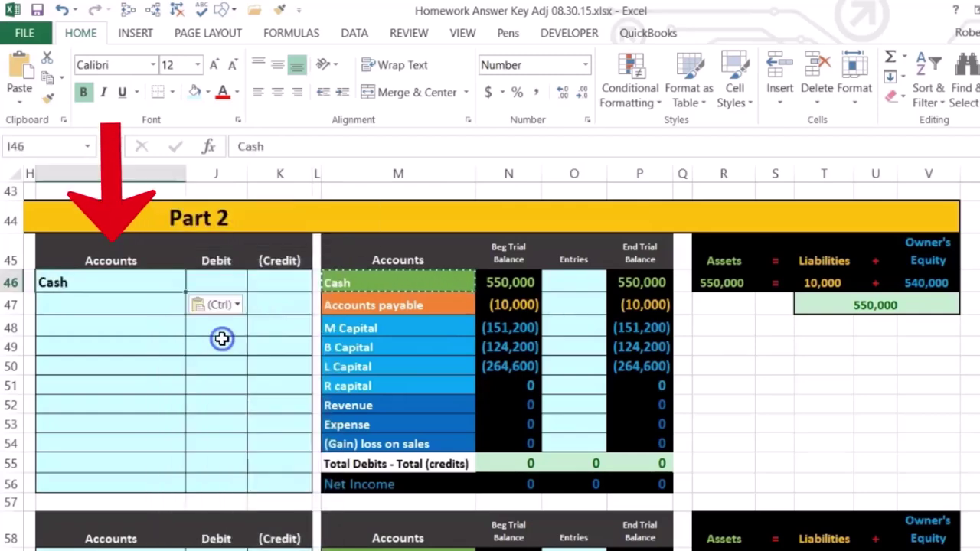
- Enter a debit of 140,000 for Cash in J46
left_click(220, 284)
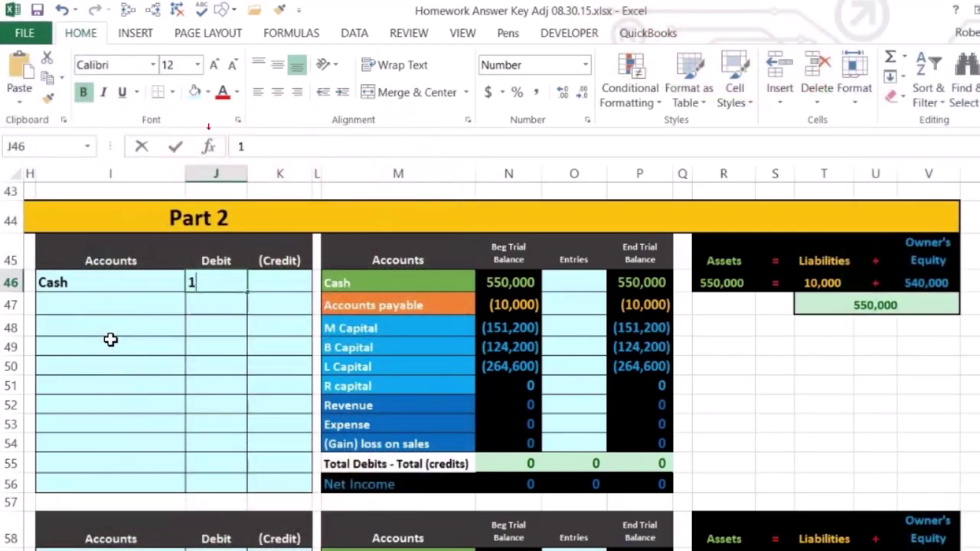
type("140,000")
key("Return")
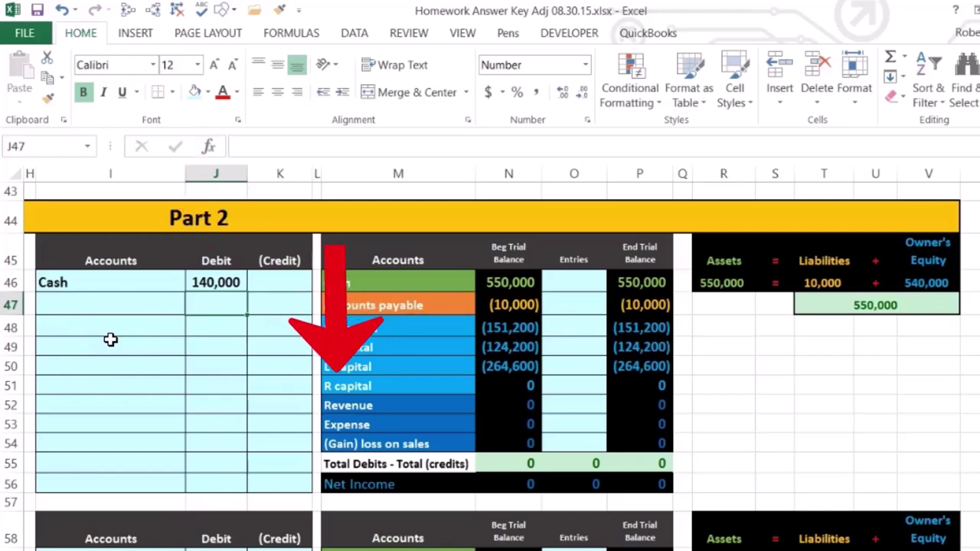
- Copy the R capital account name from M51 and paste it as values into I47 below Cash
left_click(354, 386)
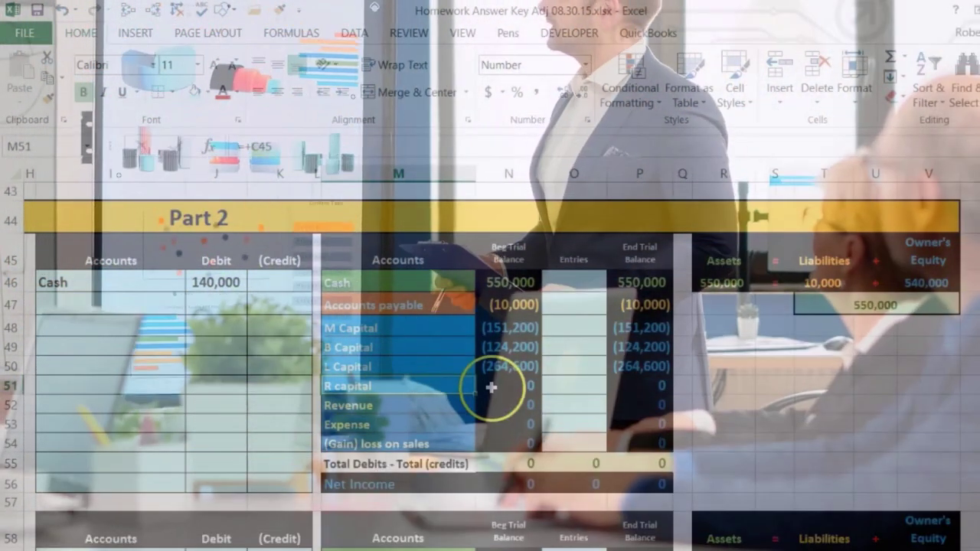
left_click(490, 387)
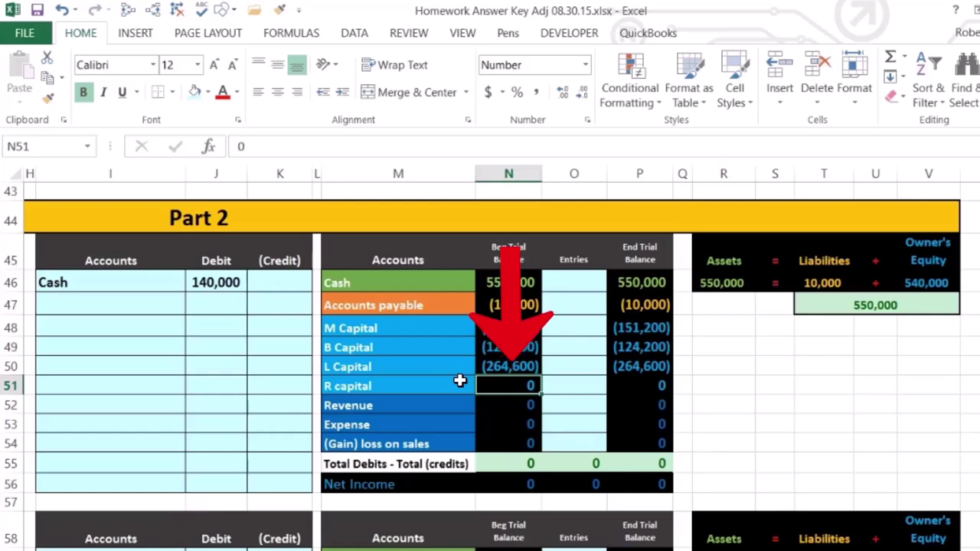
mouse_move(421, 385)
left_mouse_down()
mouse_move(431, 385)
mouse_move(416, 340)
mouse_move(483, 337)
left_mouse_up()
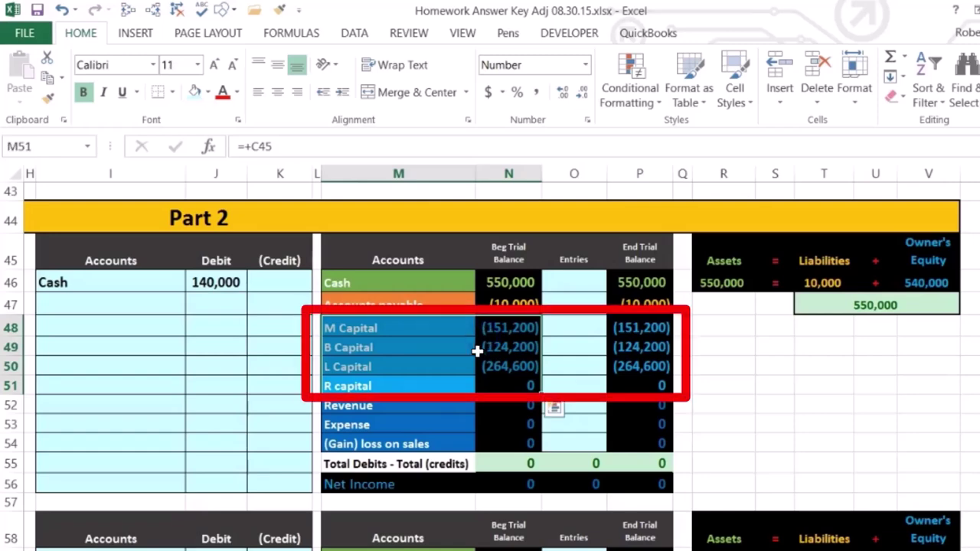
left_click(444, 385)
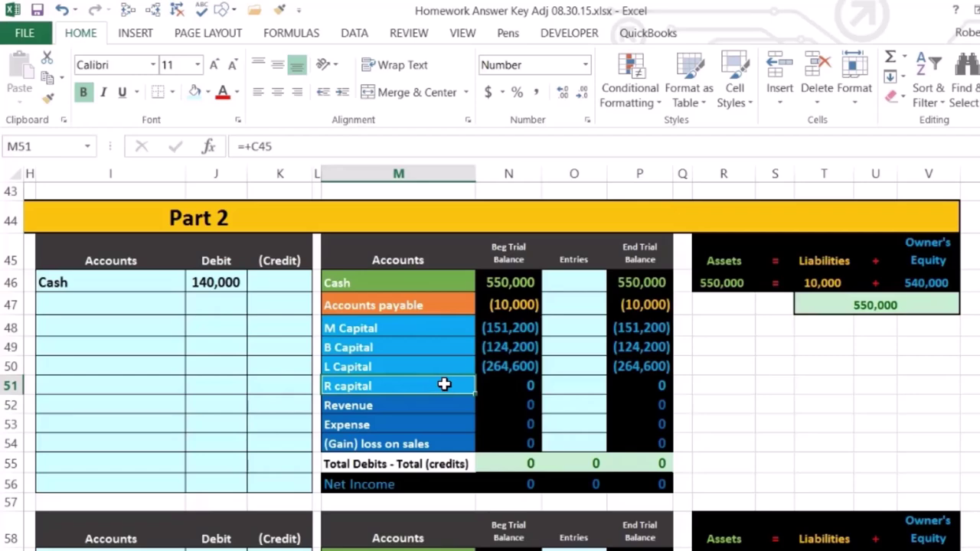
right_click(444, 385)
left_click(491, 53)
left_click(163, 303)
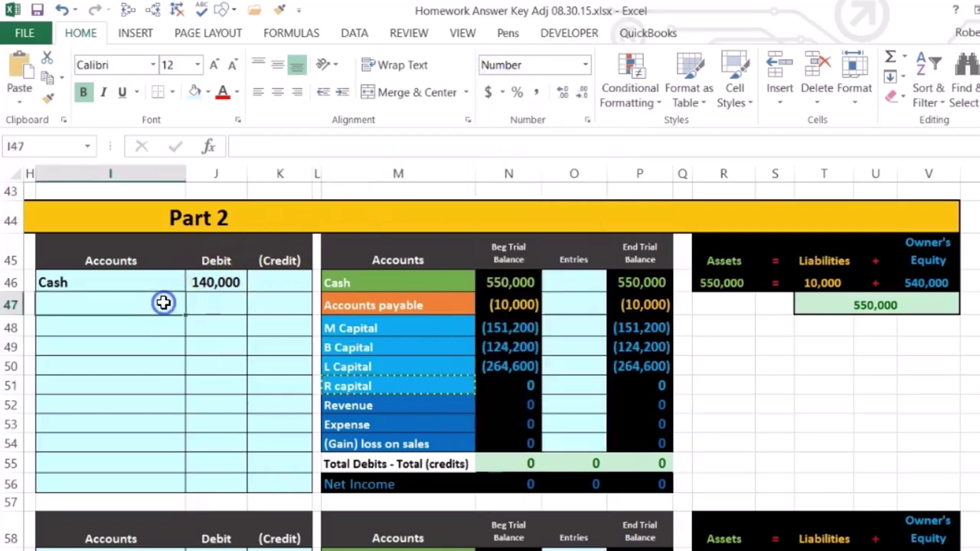
right_click(163, 303)
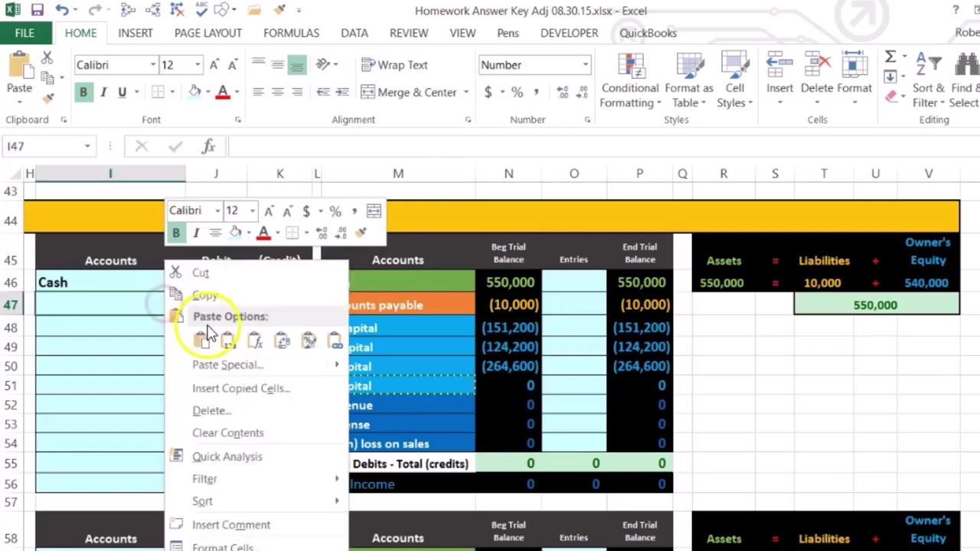
left_click(228, 341)
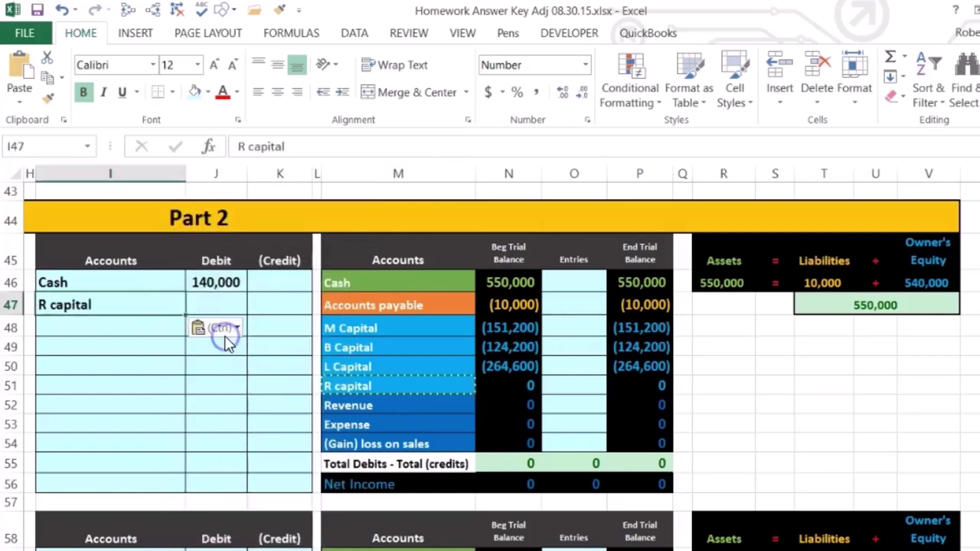
- Compare the ending balances of Cash and Accounts payable with the M, B and L Capital balances in column P
left_click(273, 306)
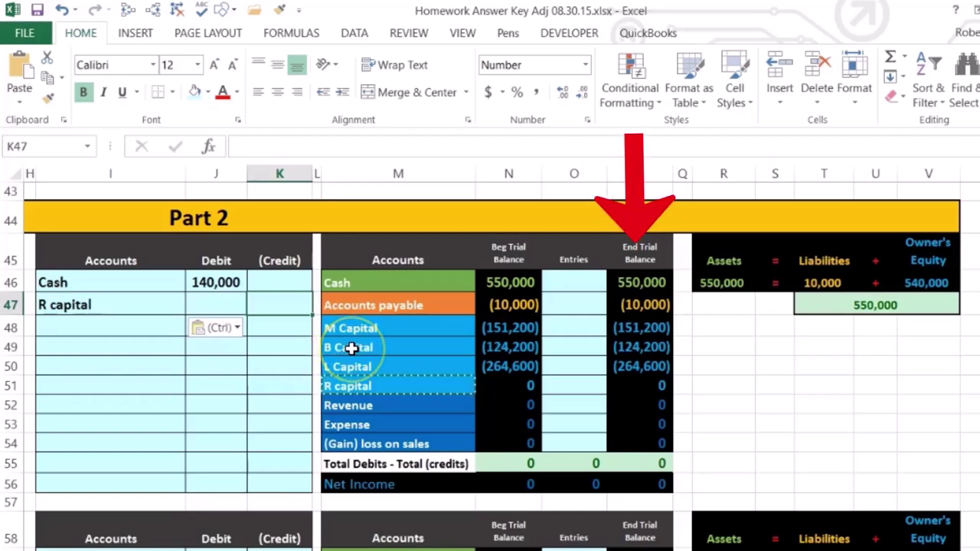
left_click(650, 282)
left_click_drag(650, 282, 651, 296)
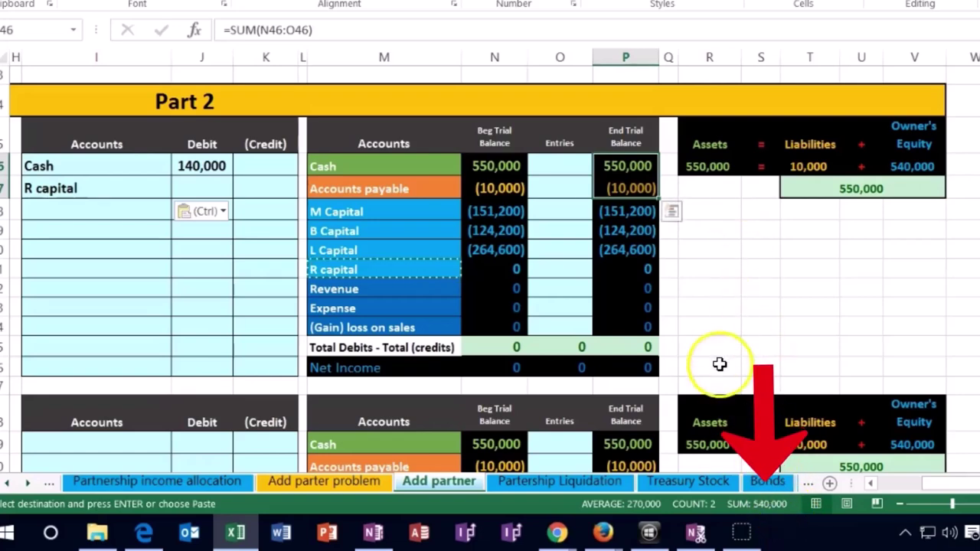
left_click_drag(648, 209, 630, 246)
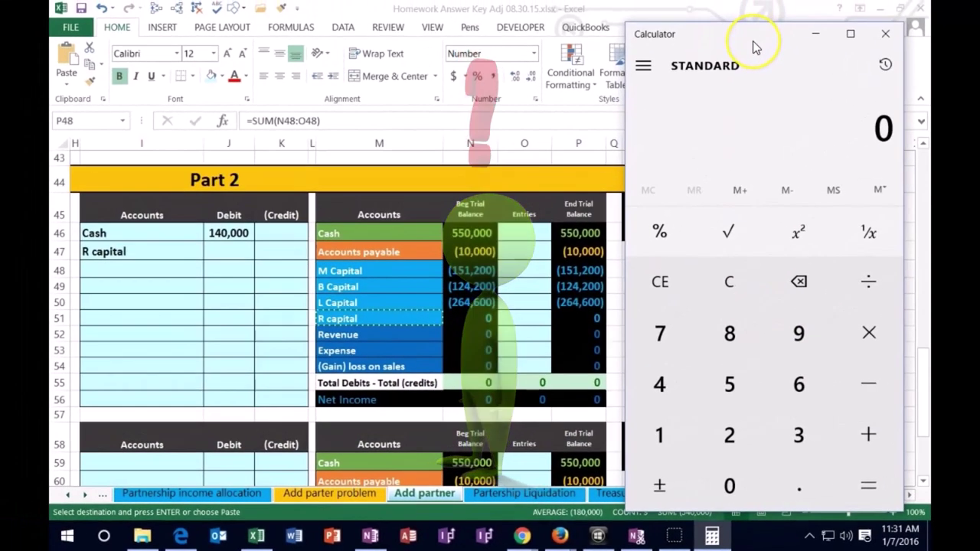
- Multiply the total capital of 540,000 by 0.25 in the calculator
type("55")
key("BackSpace")
type("4000")
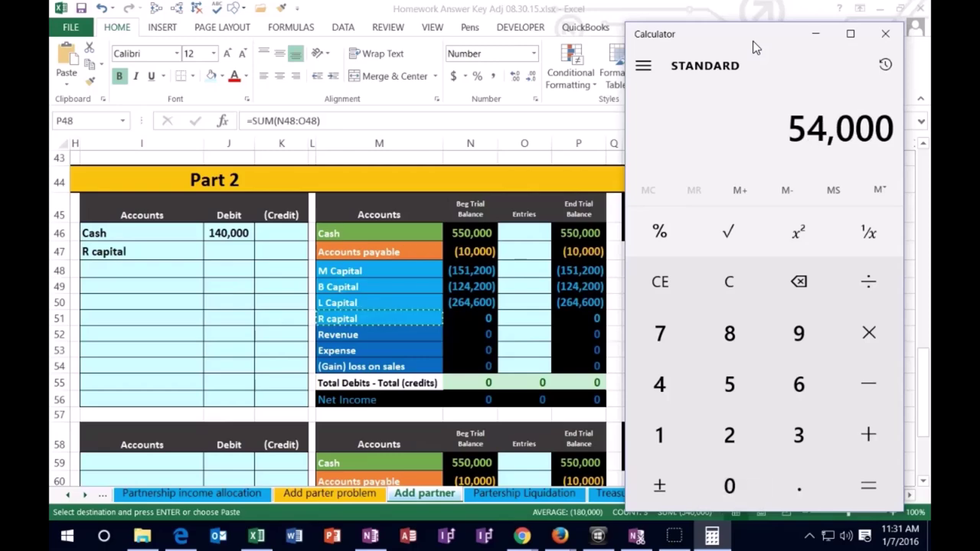
type("0")
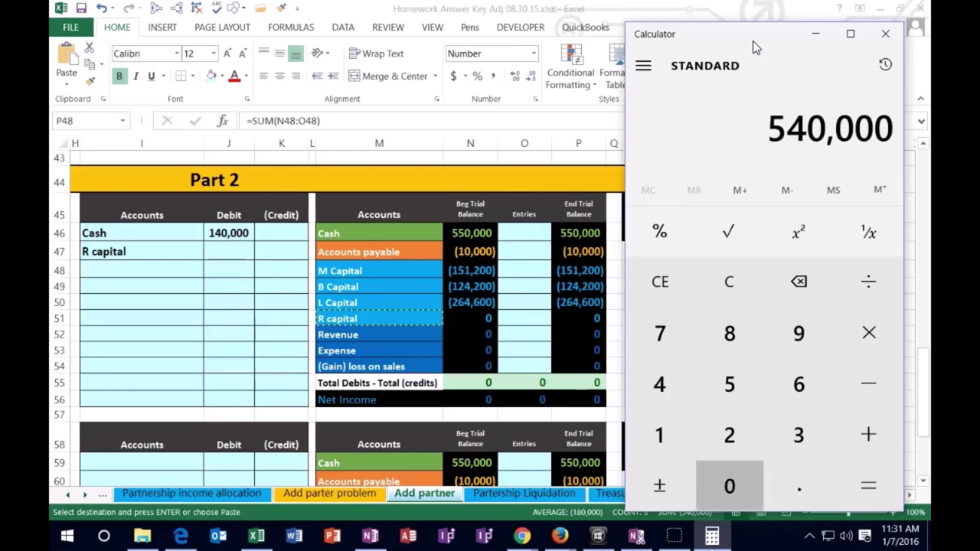
key("asterisk")
type(".25")
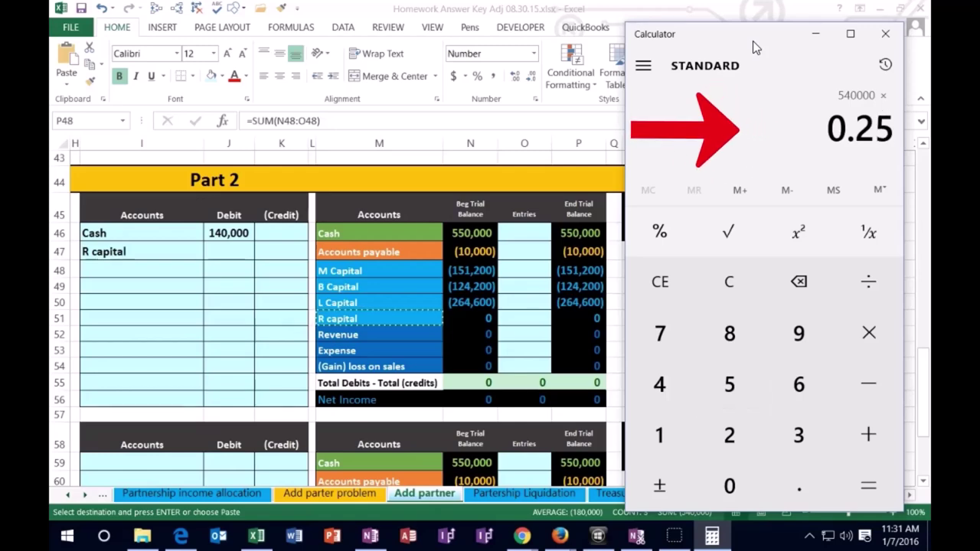
key("Return")
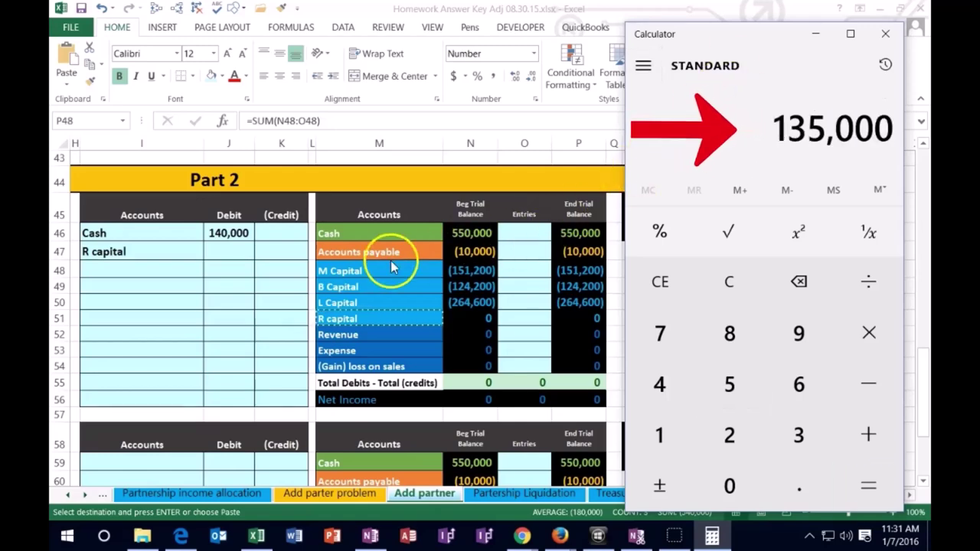
left_click(258, 254)
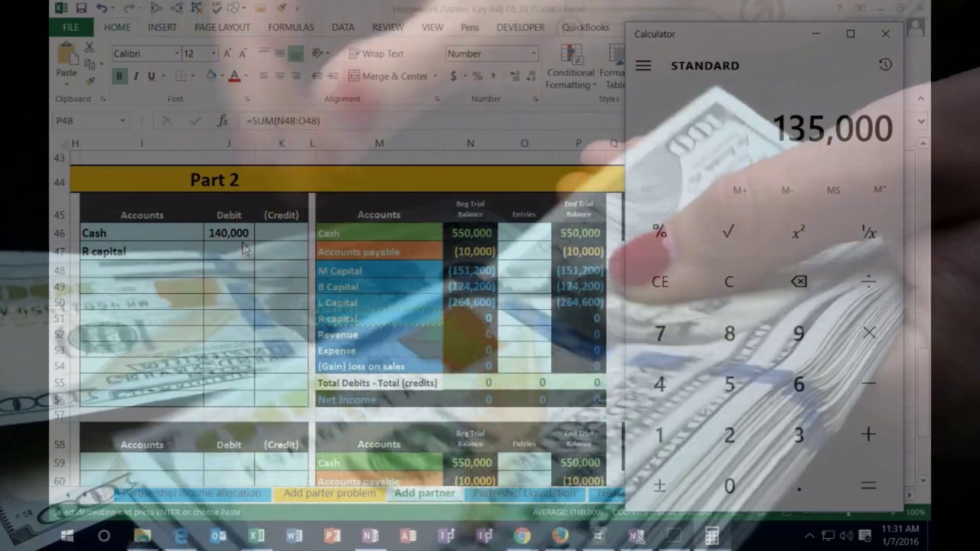
left_click(321, 241)
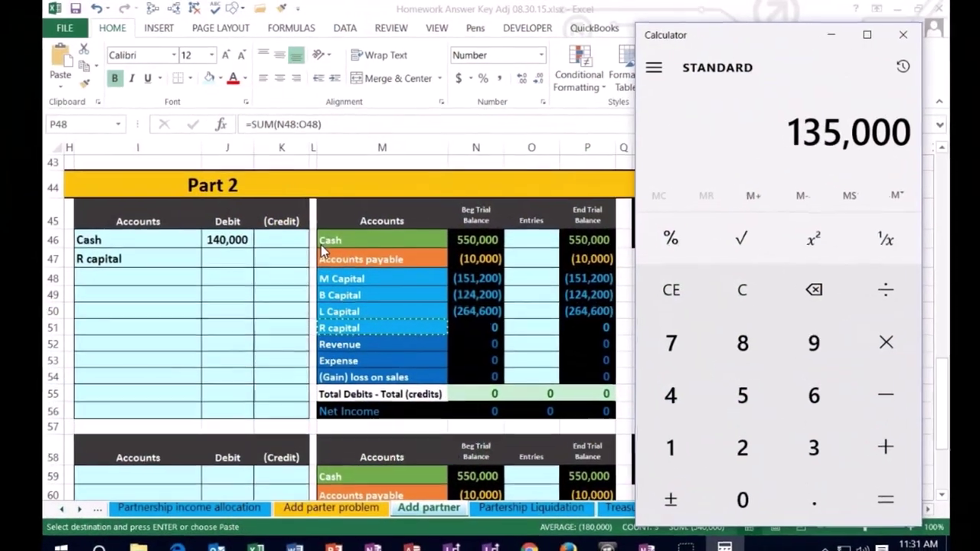
left_click(277, 268)
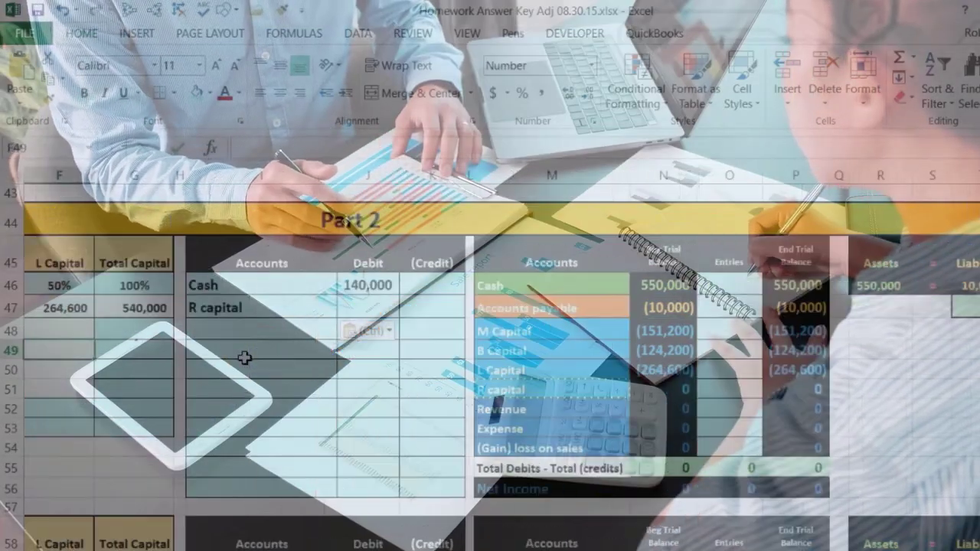
- Examine the M, B and L Capital balances in row 47 of the Part 2 allocation table
key("Left")
key("Left")
key("Left")
key("Left")
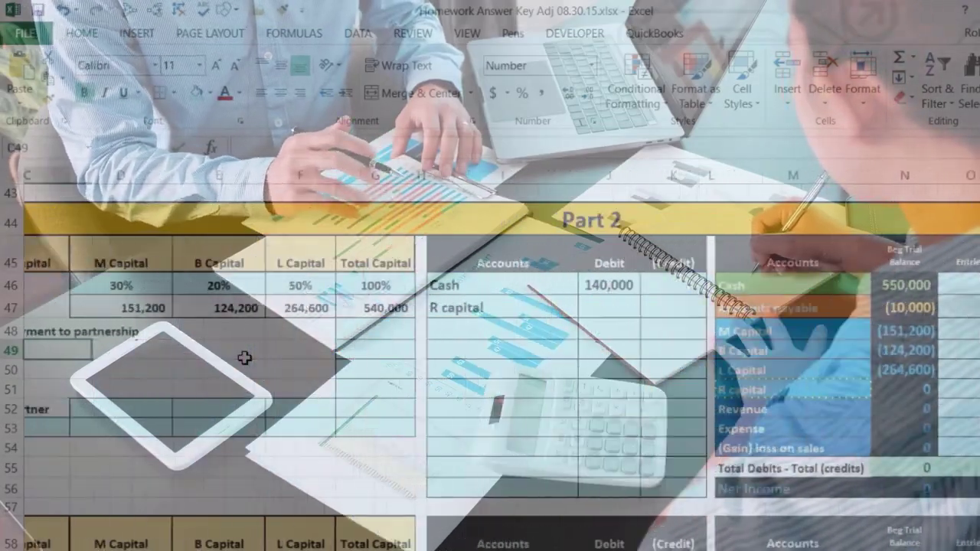
key("Right")
key("Right")
key("Right")
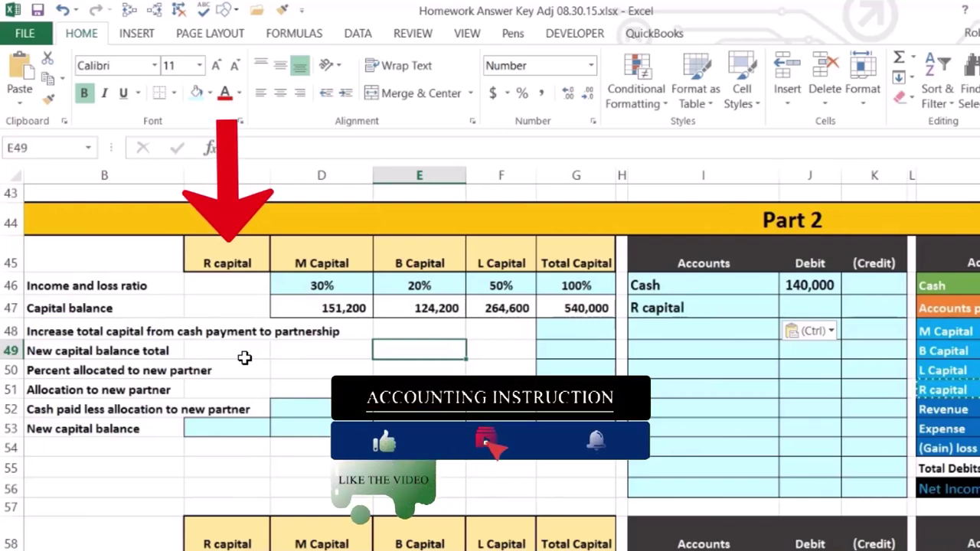
key("Right")
key("Right")
key("Up")
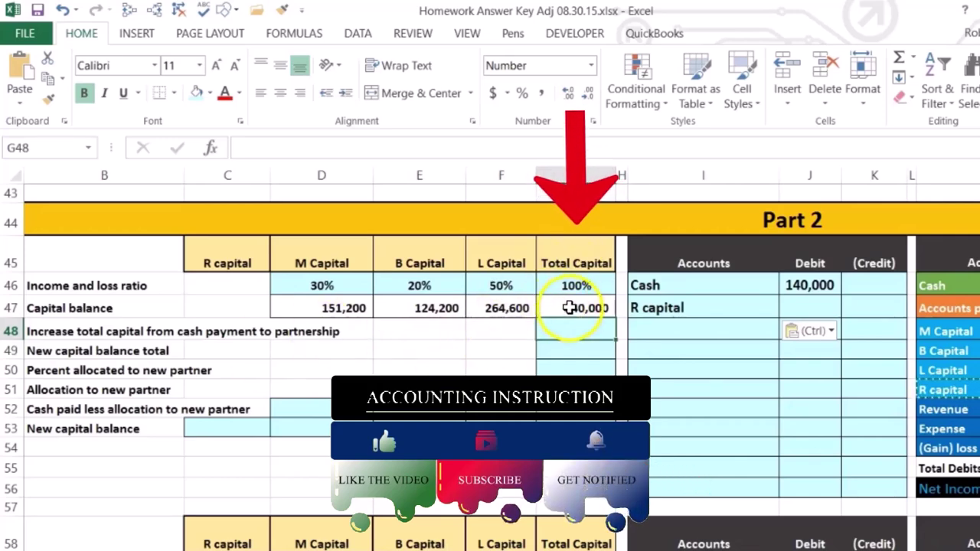
left_click(348, 308)
left_click(416, 309)
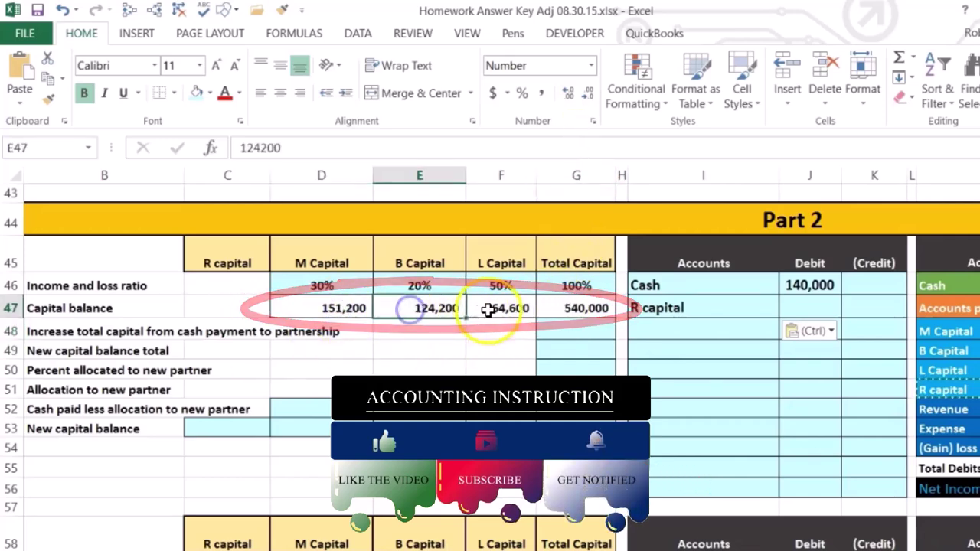
left_click(490, 307)
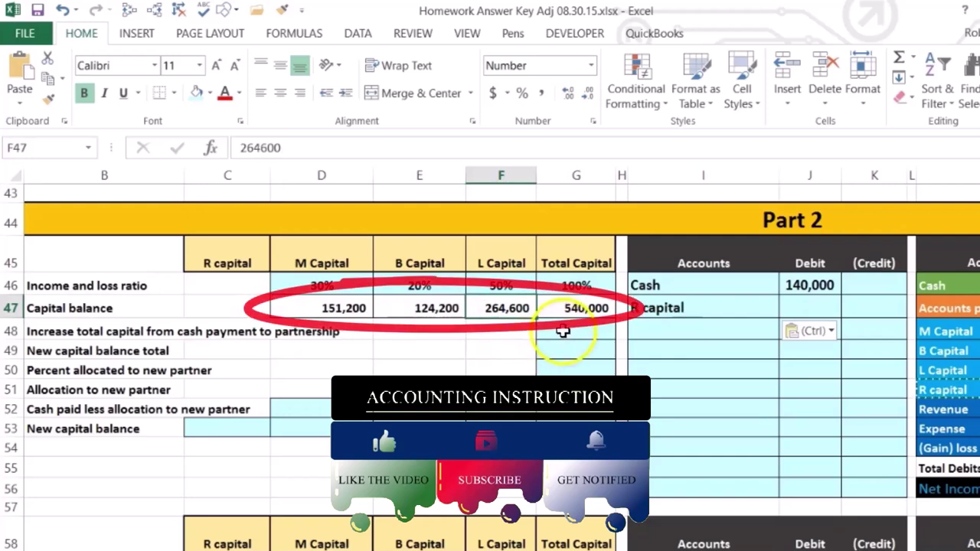
- Enter 140,000 in G48 as the increase in total capital from the cash payment to the partnership
left_click(565, 331)
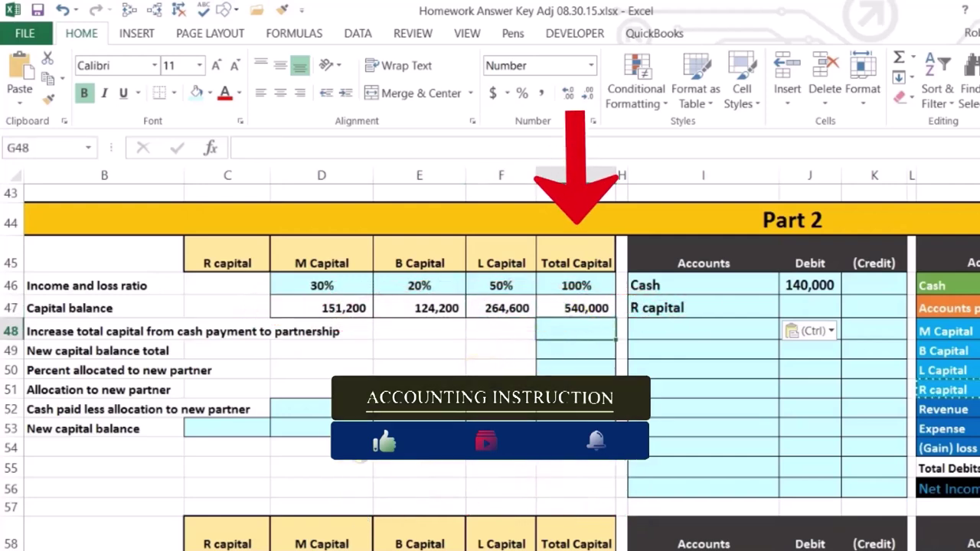
type("14")
type("000")
key("Return")
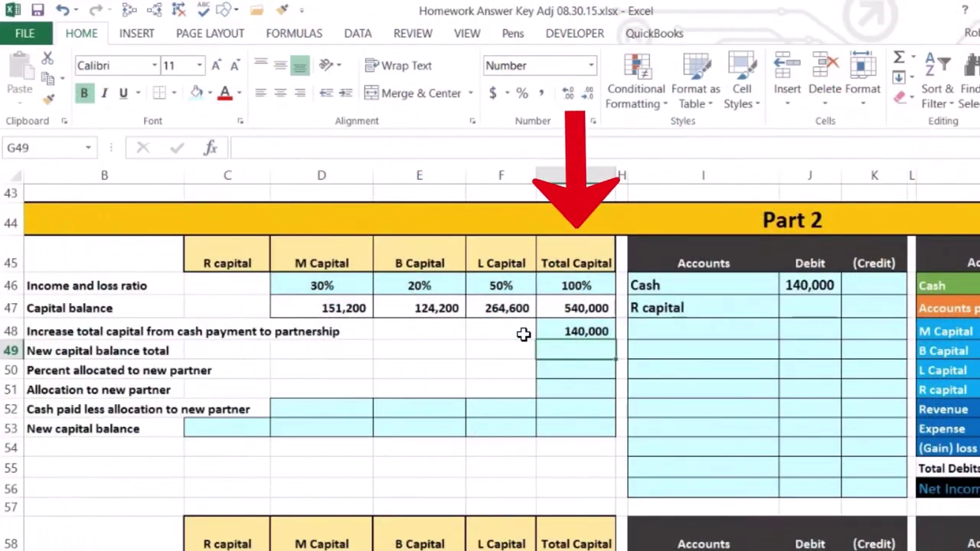
- Calculate the new capital balance total in G49 with the formula =G47+G48
type("=")
left_click(571, 310)
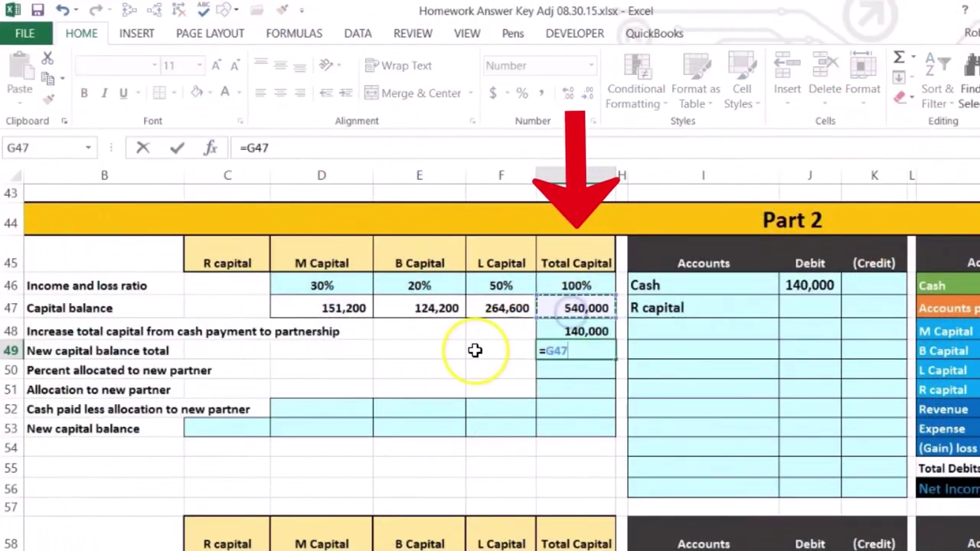
type("+")
left_click(553, 332)
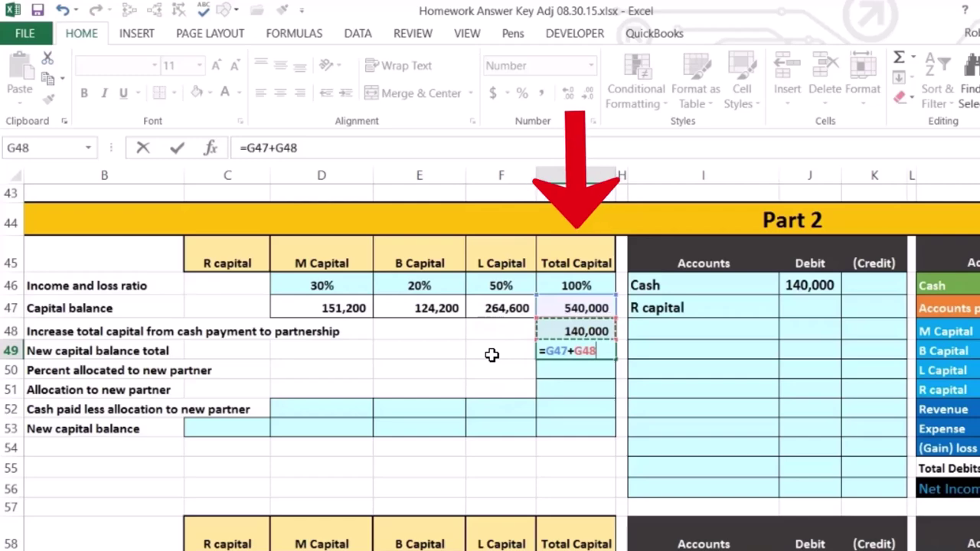
key("Return")
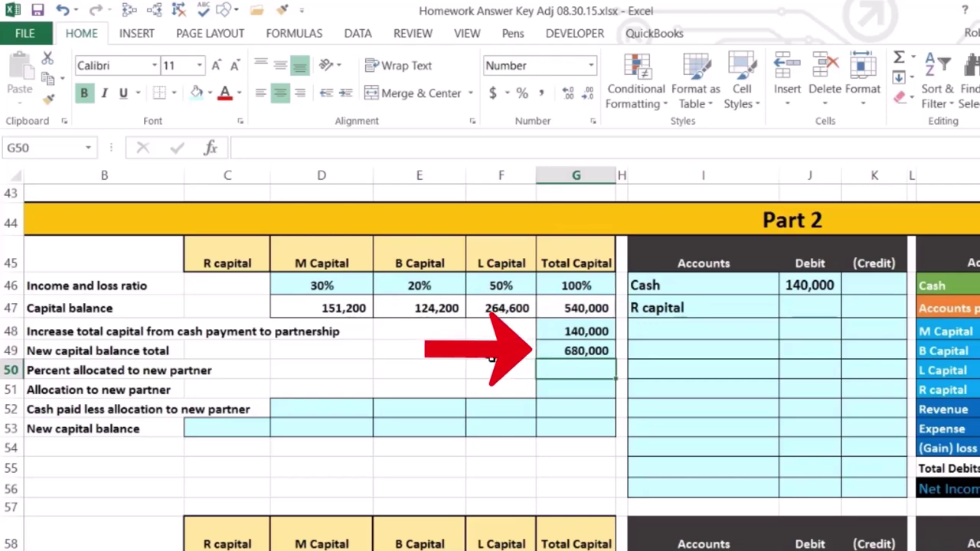
- Enter .25 in G50 as the percent allocated to the new partner and format it as a percentage
type(".25")
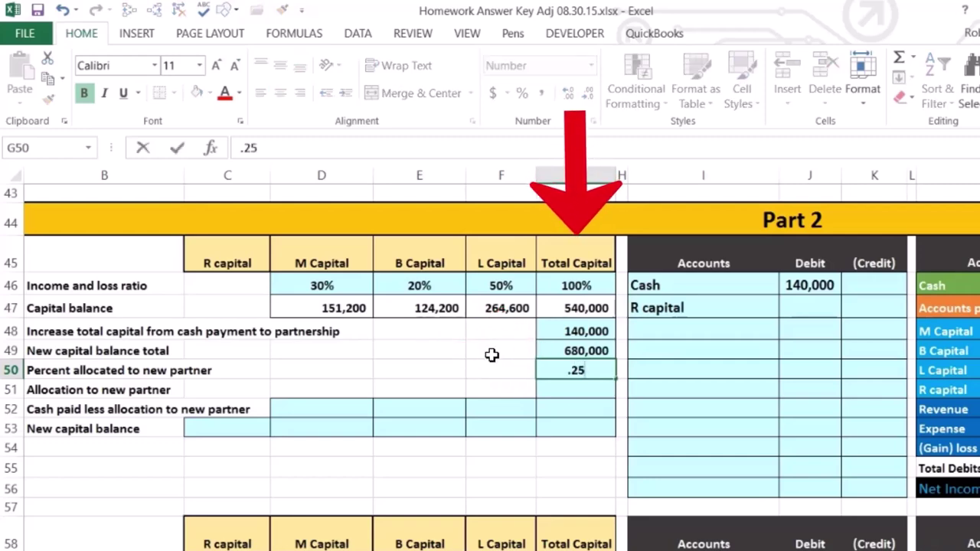
key("Return")
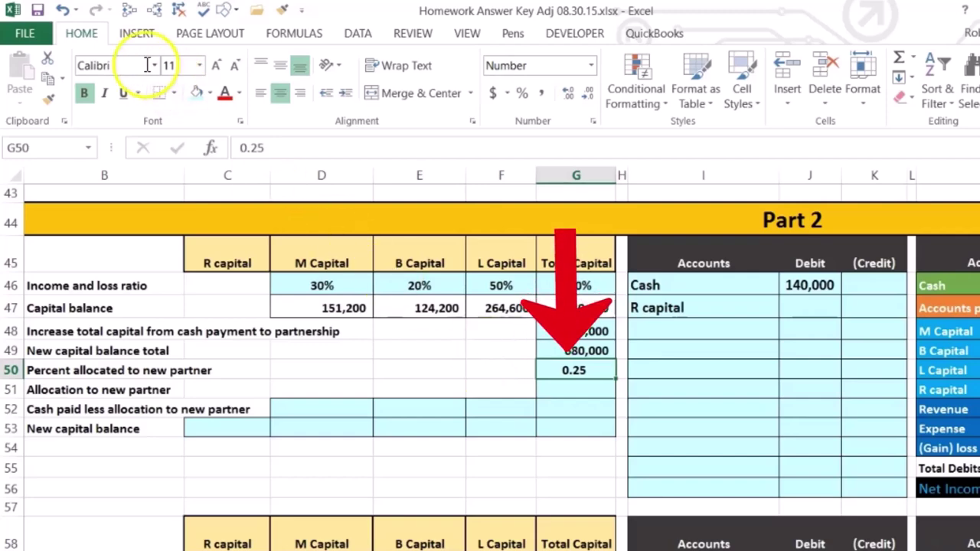
left_click(521, 92)
- Calculate the allocation to the new partner in G51 with the formula =G49*G50
left_click(553, 386)
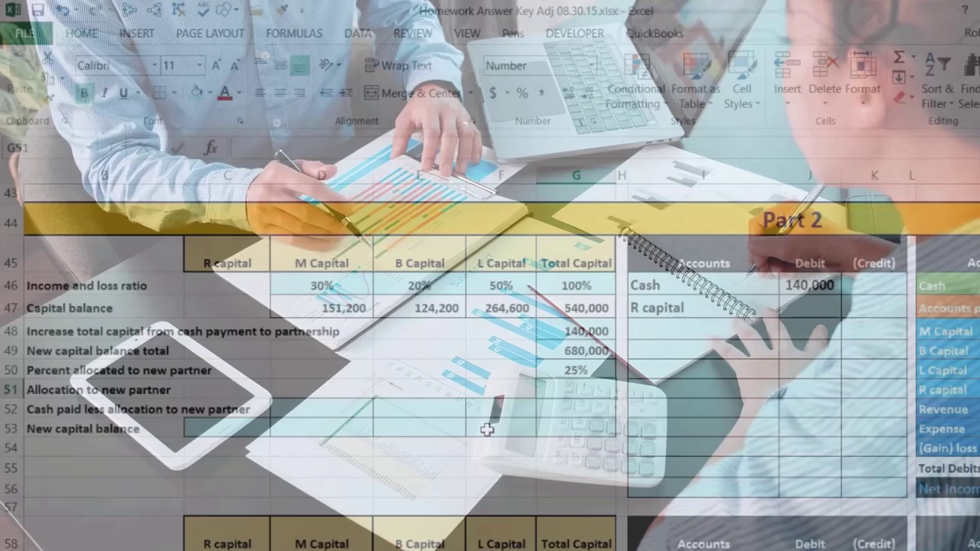
type("=")
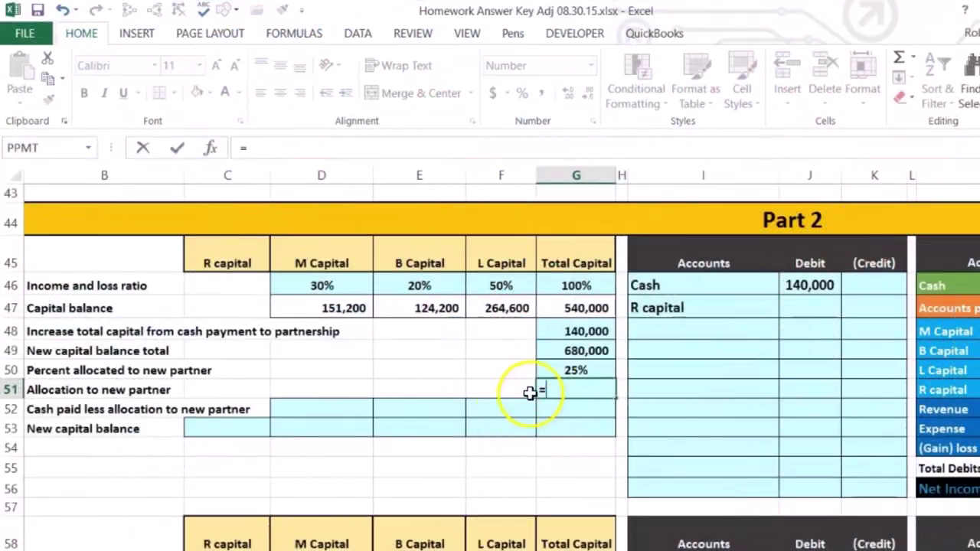
left_click(555, 354)
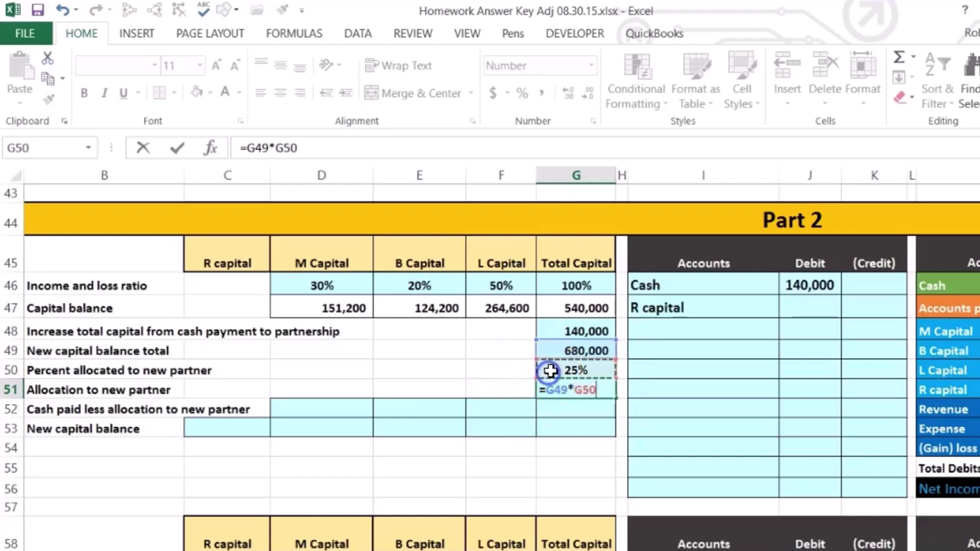
key("Return")
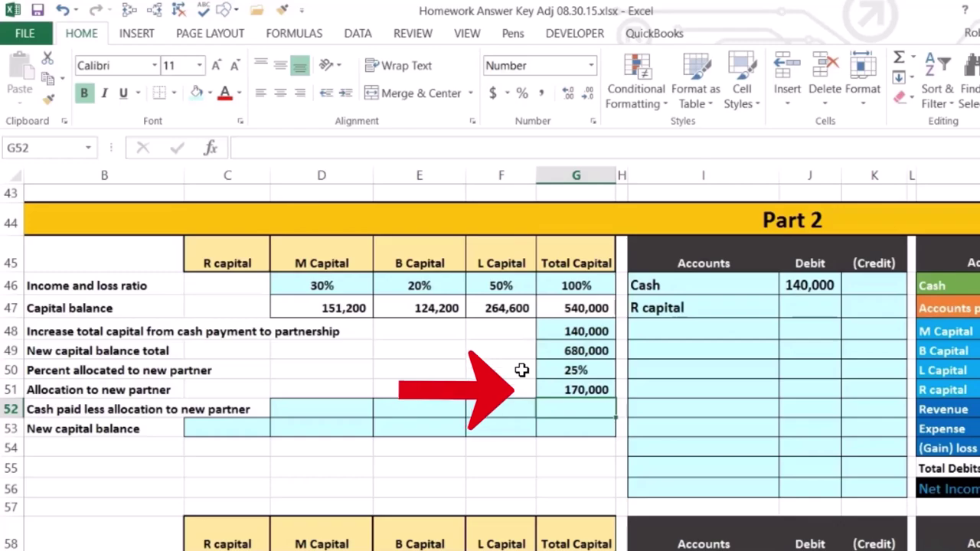
- Enter -170000 in K47 as the credit to R capital in the Part 2 journal entry
key("Right")
key("Right")
key("Right")
key("Right")
key("Right")
key("Right")
key("Right")
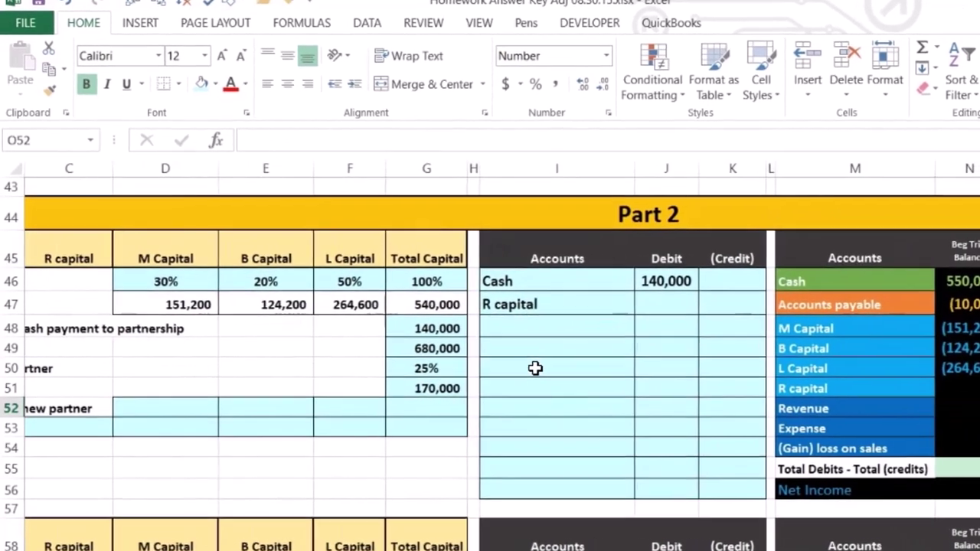
key("Right")
key("Right")
left_click(648, 351)
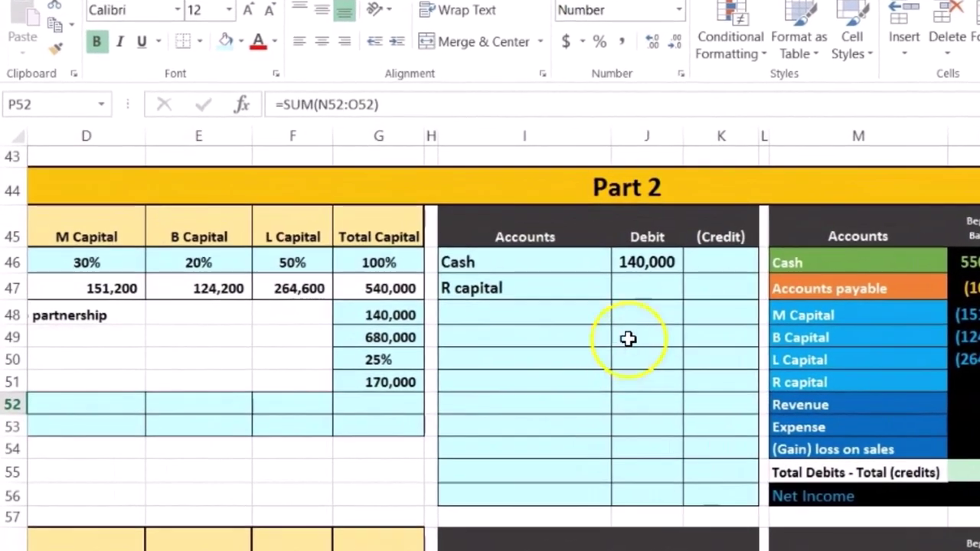
left_click(699, 282)
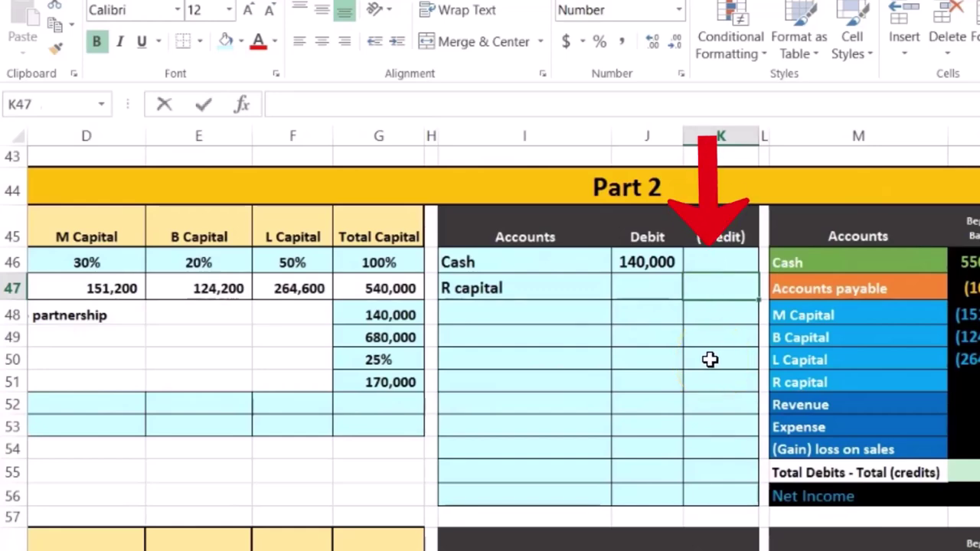
type("-")
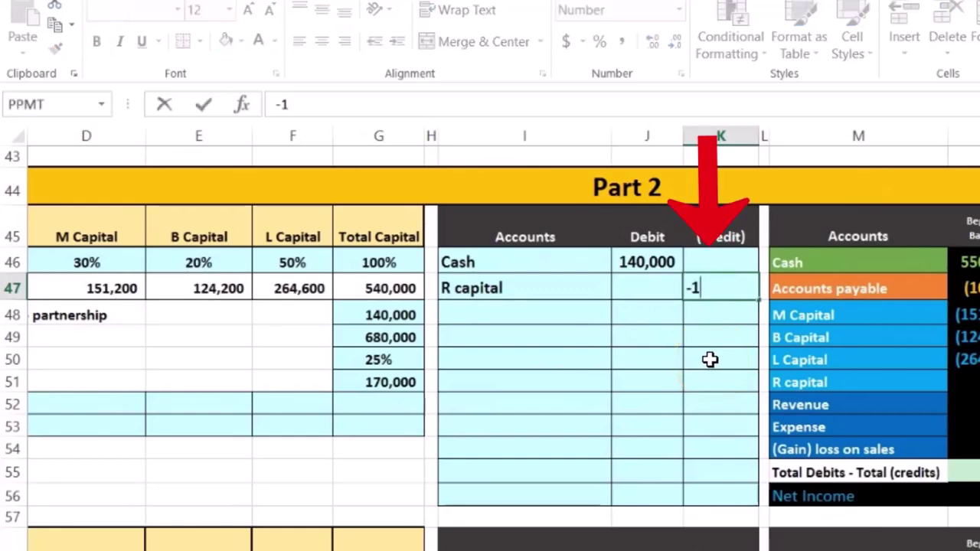
type("170000")
key("Return")
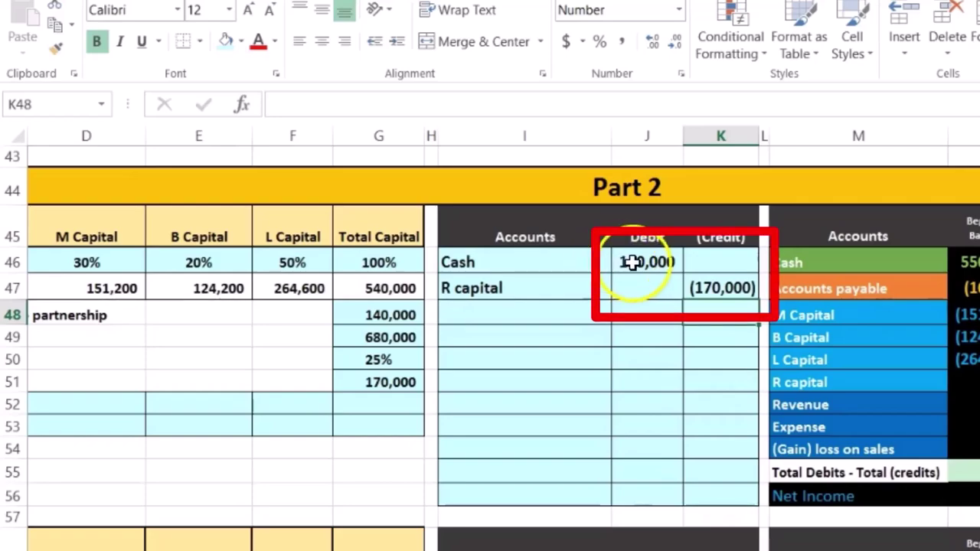
- Check the difference between the Cash debit and the R capital credit, and consider the M, B and L Capital accounts for it
left_click(661, 266)
left_click_drag(661, 266, 721, 288)
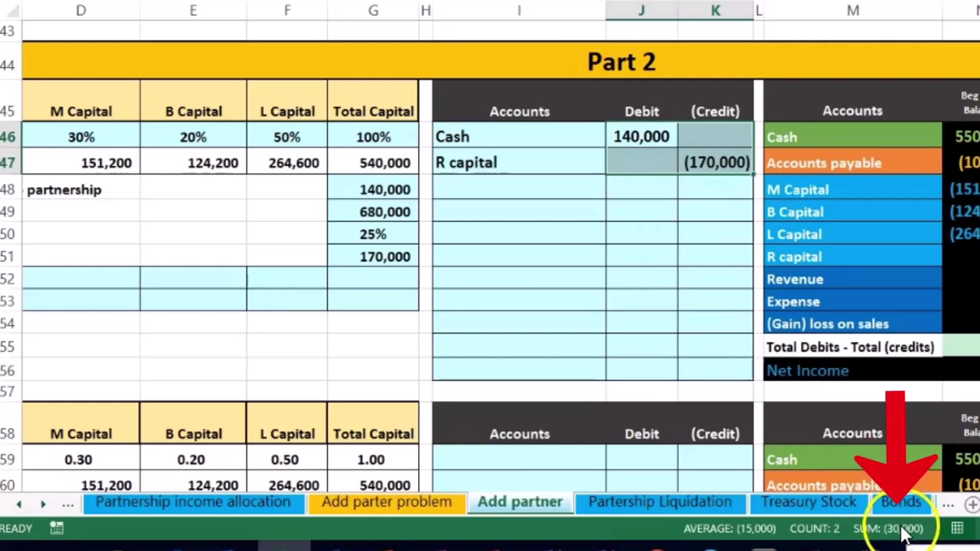
left_click(716, 161)
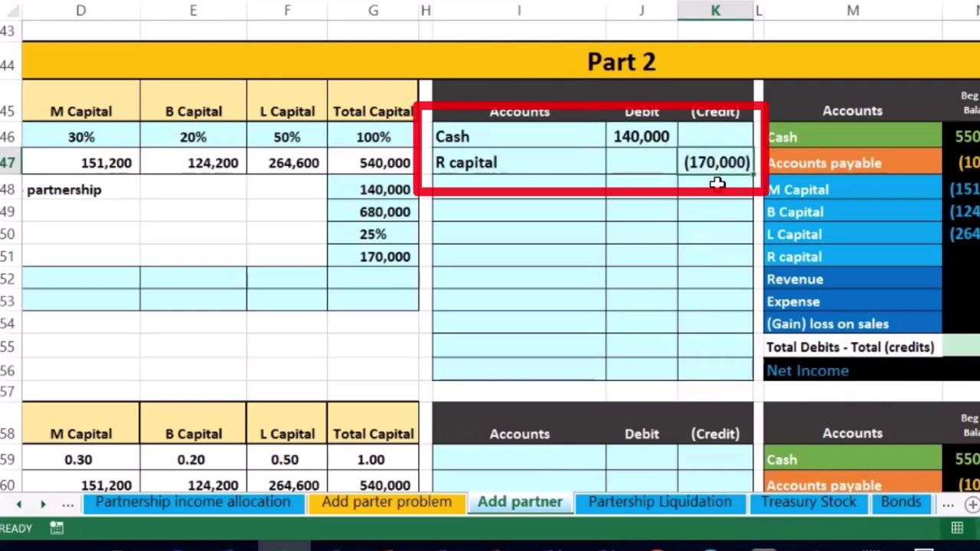
left_click(633, 136)
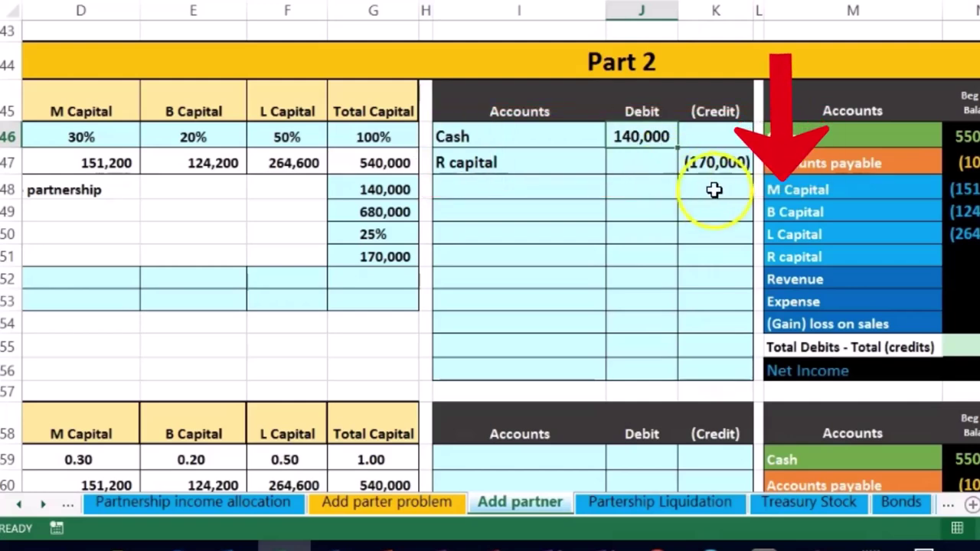
left_click_drag(830, 191, 845, 224)
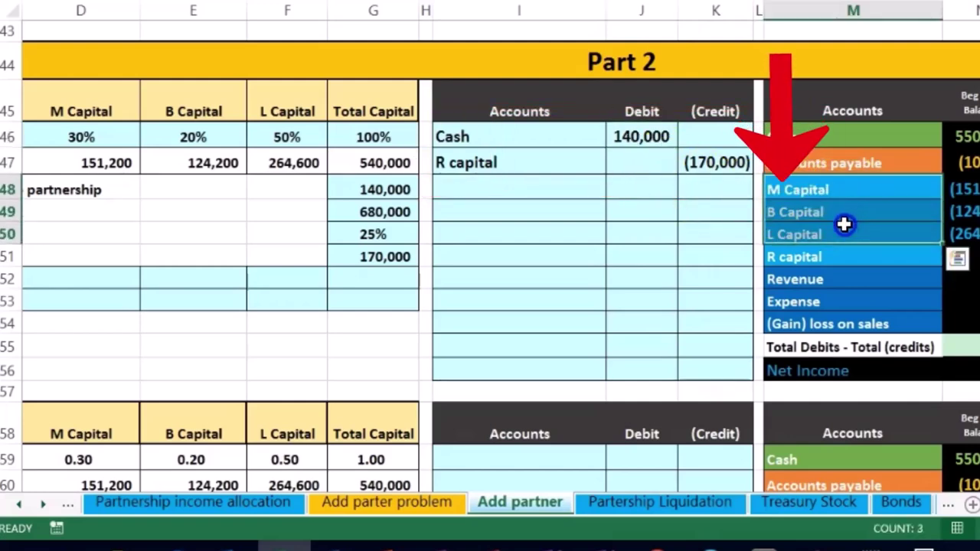
left_click_drag(635, 142, 682, 164)
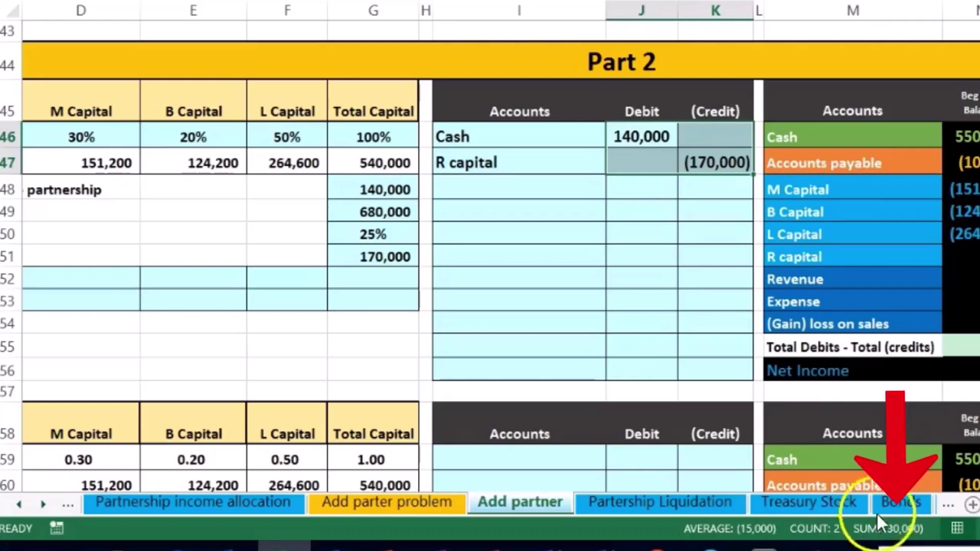
left_click_drag(875, 186, 879, 228)
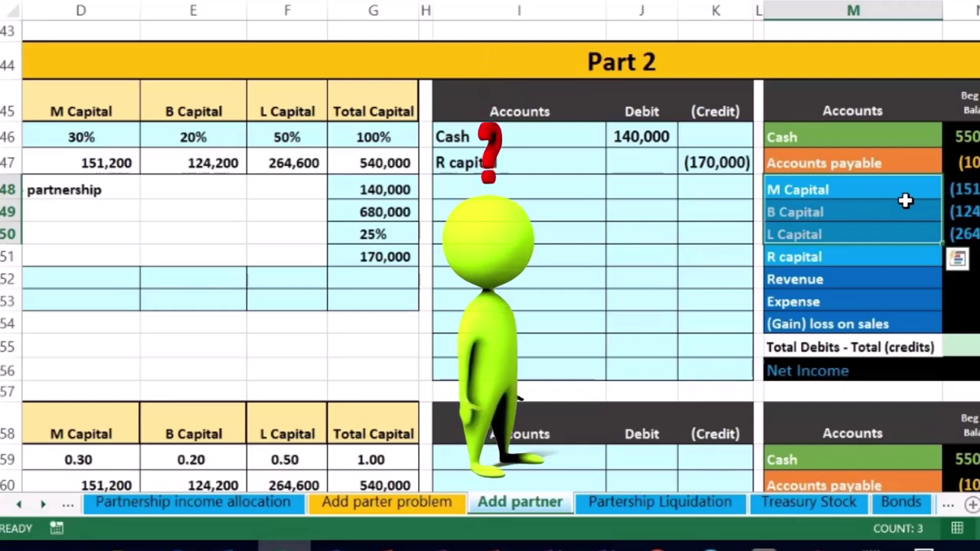
left_click(687, 173)
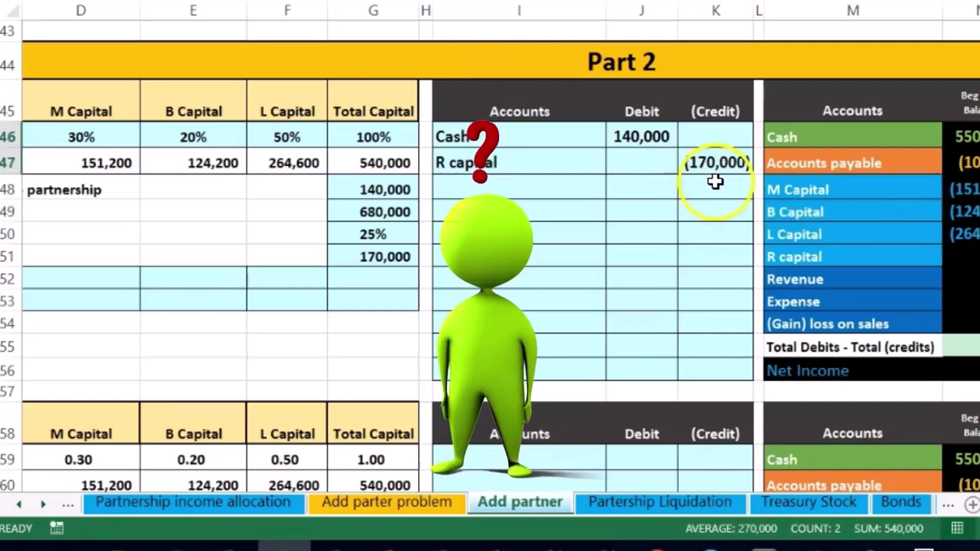
- Compare the R capital credit and Cash debit with the net assets and the M, B and L Capital balances in the trial balance
left_click(696, 170)
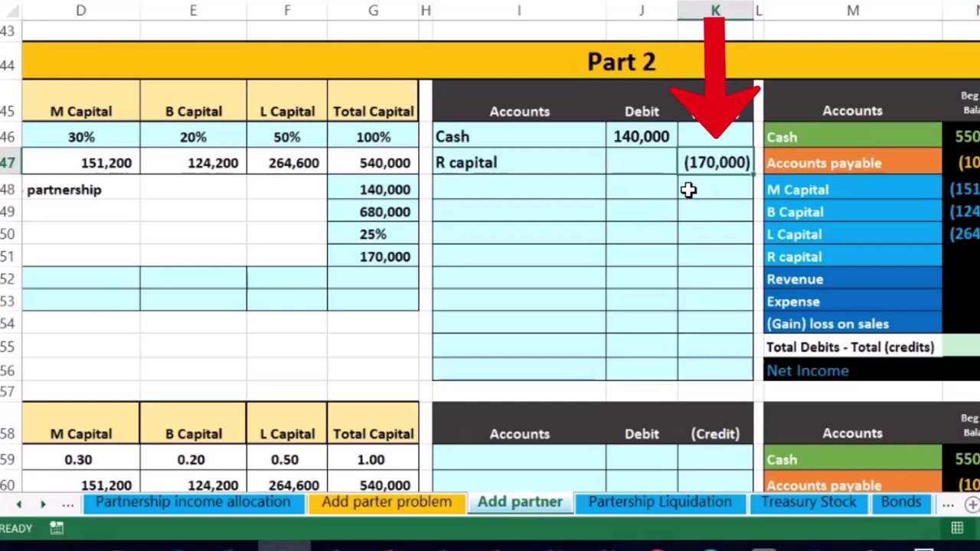
left_click(633, 136)
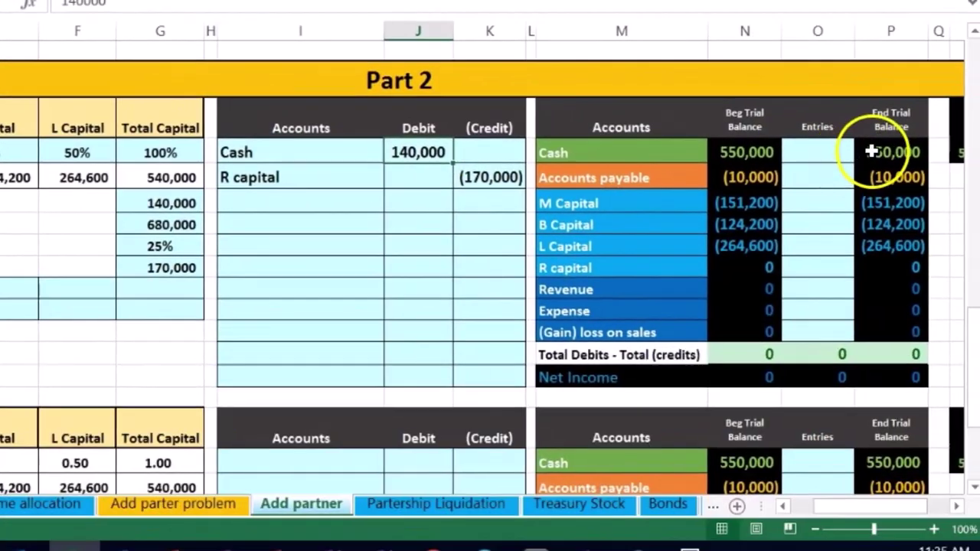
left_click(872, 157)
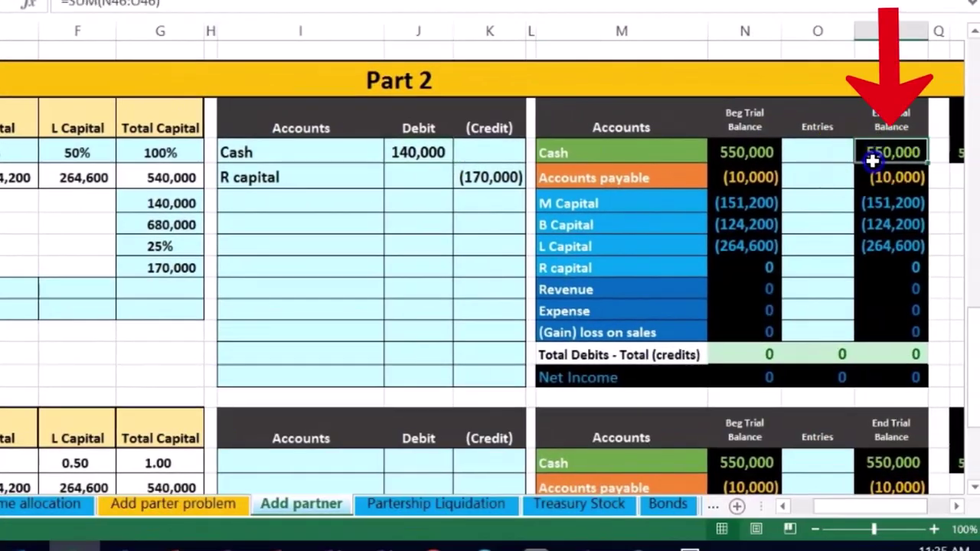
left_click_drag(873, 158, 876, 172)
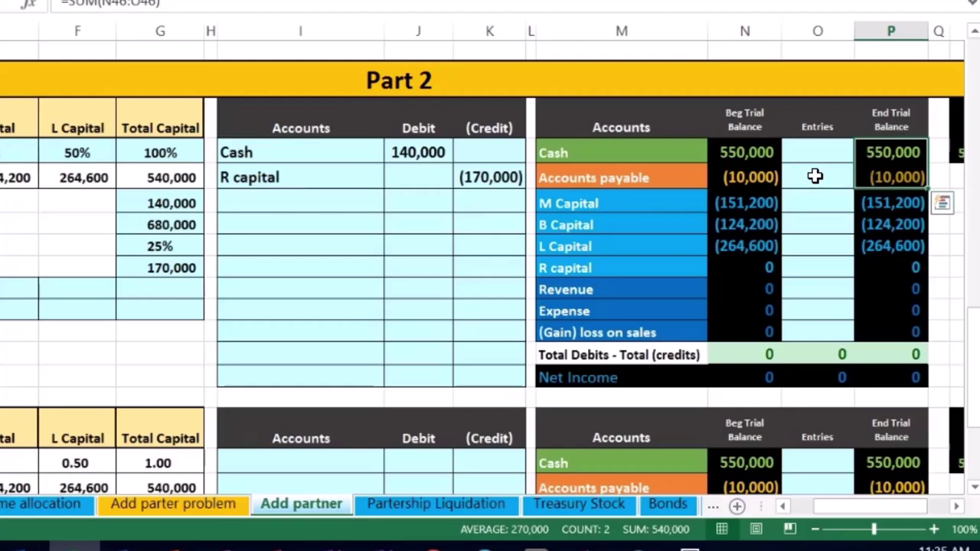
left_click(505, 184)
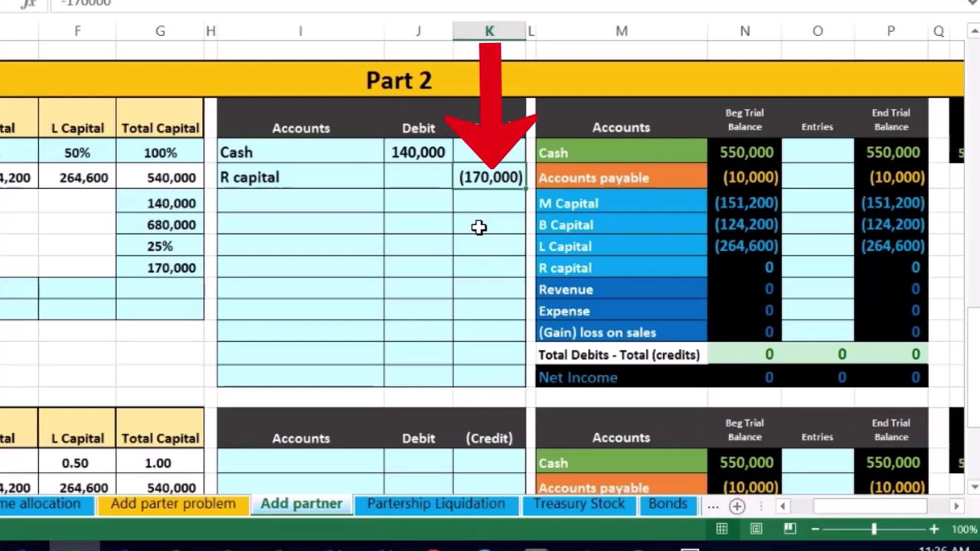
left_click_drag(582, 204, 739, 244)
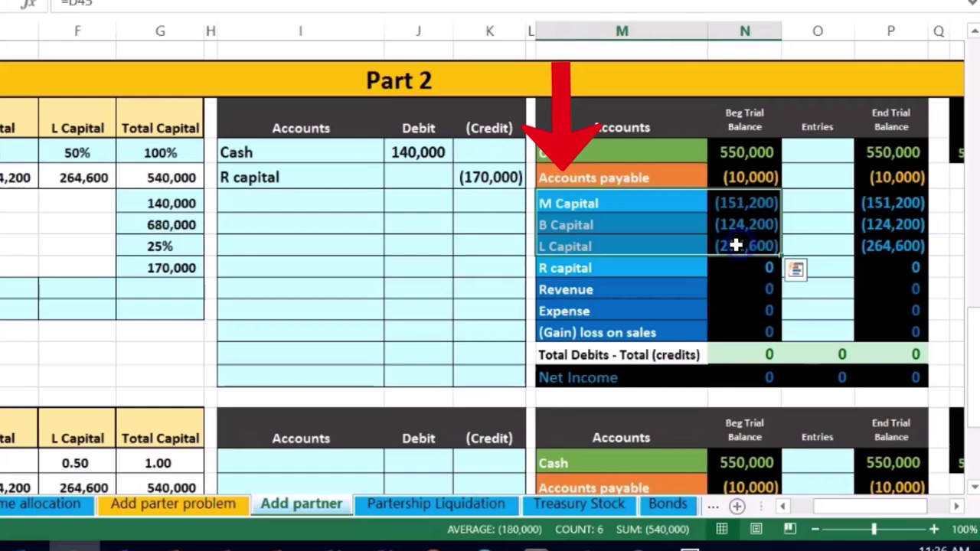
left_click(479, 245)
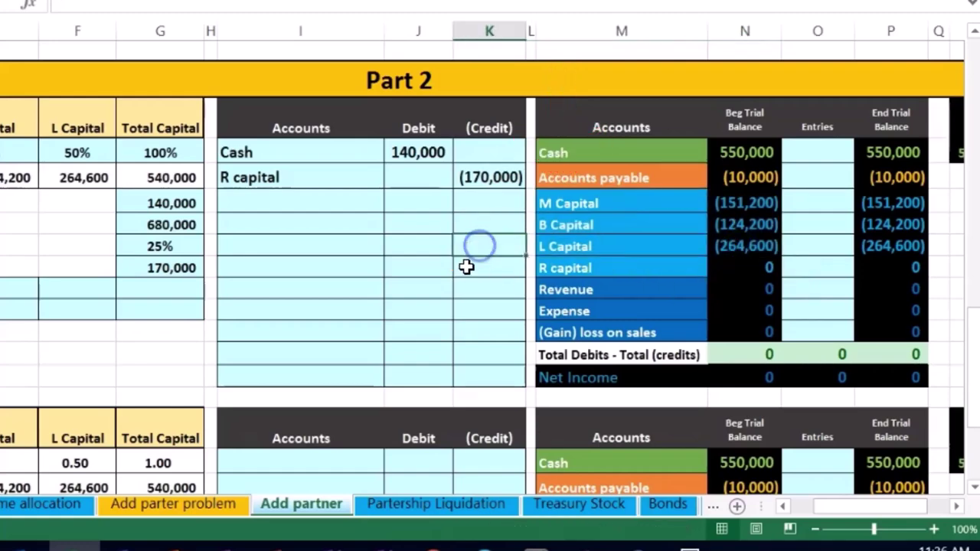
- Review the income and loss ratios of M, B and L in the Part 2 capital table
key("Left")
key("Left")
key("Left")
key("Left")
key("Left")
key("Left")
key("Left")
key("Left")
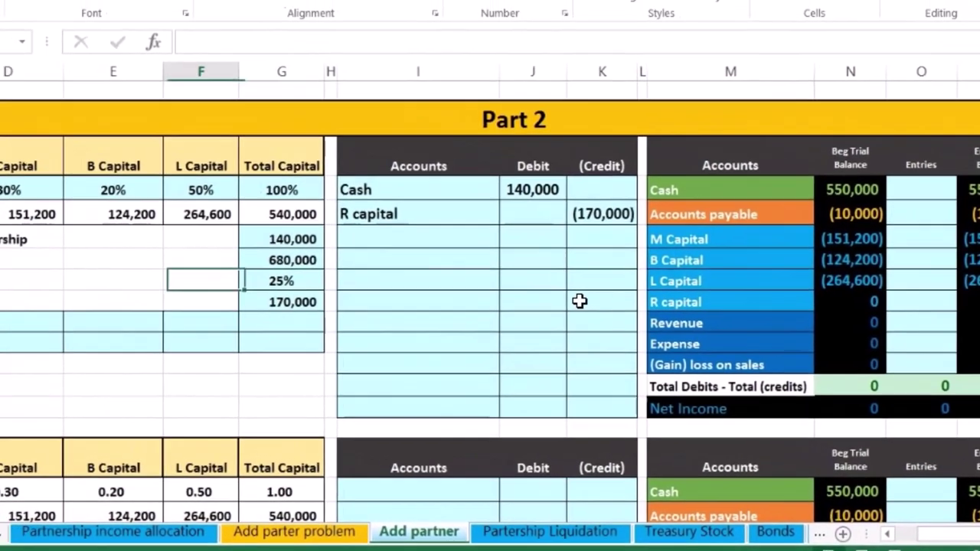
key("Left")
key("Left")
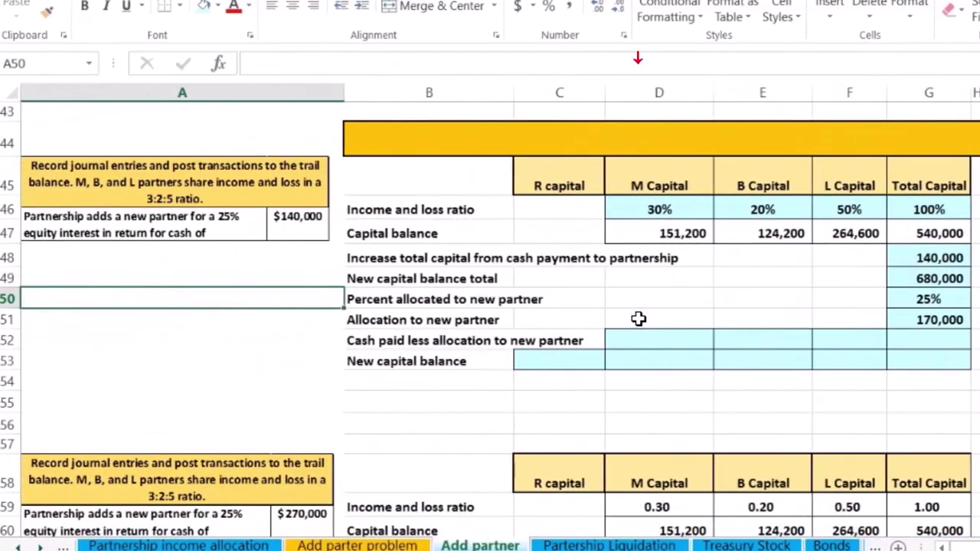
key("Right")
key("Right")
left_click(659, 211)
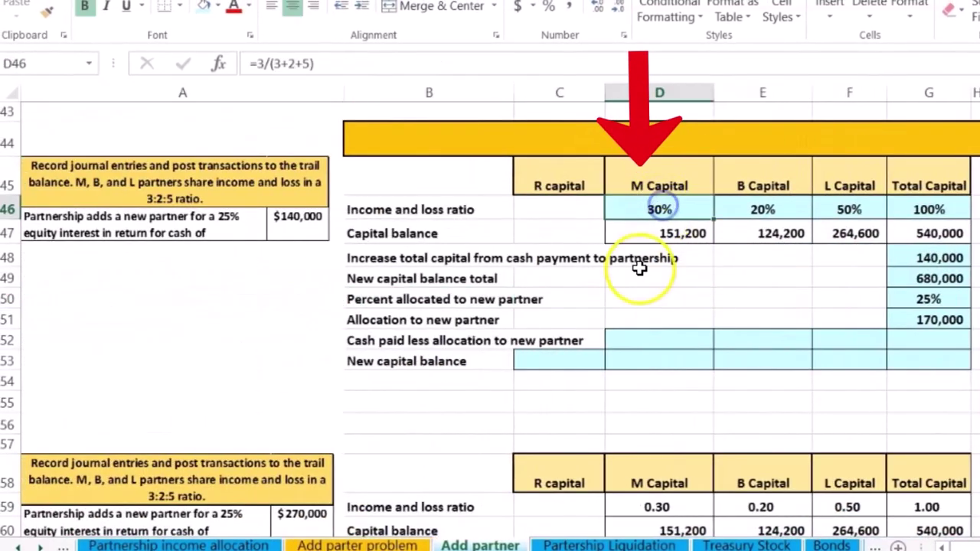
key("Right")
key("Right")
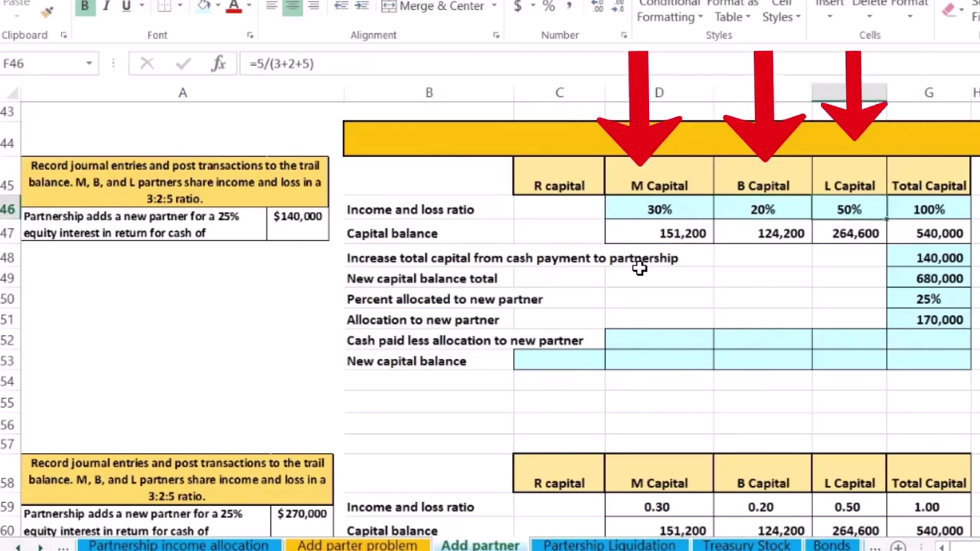
- Calculate the difference between the new partner's allocation and the cash paid in G52 with the formula =G51-G48
left_click(919, 341)
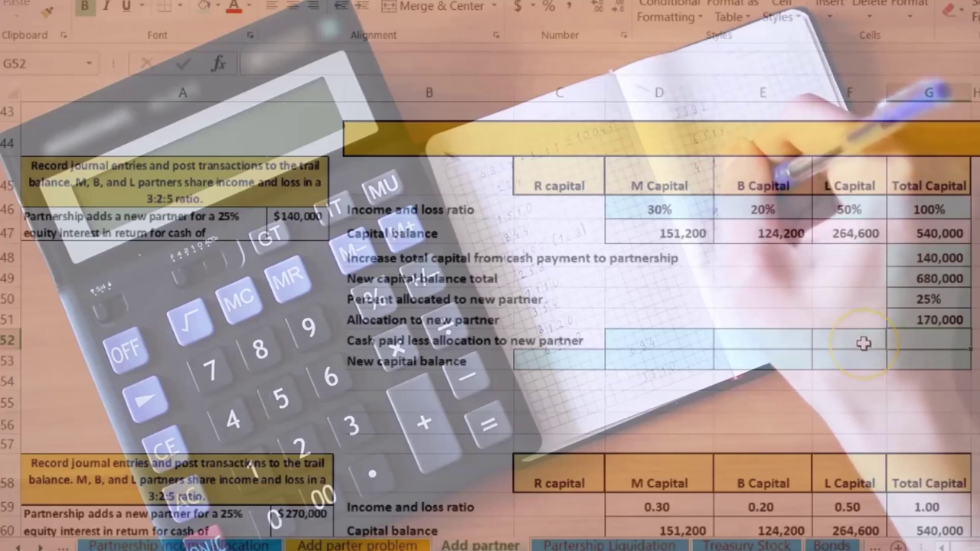
type("=")
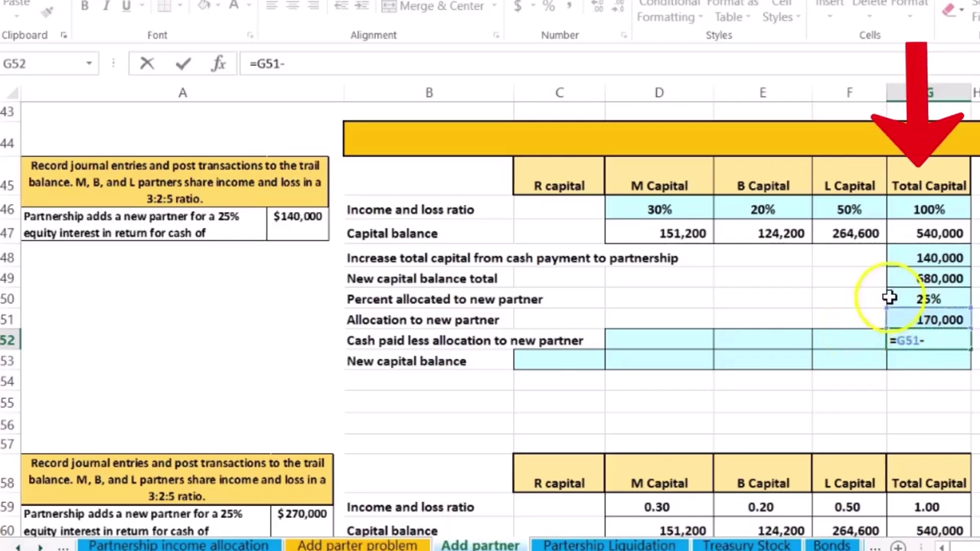
left_click(904, 253)
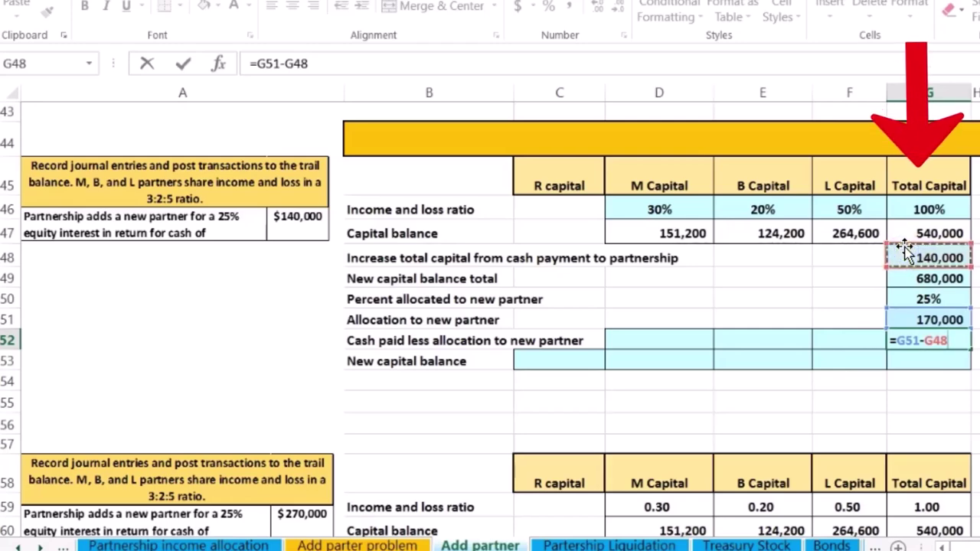
key("Return")
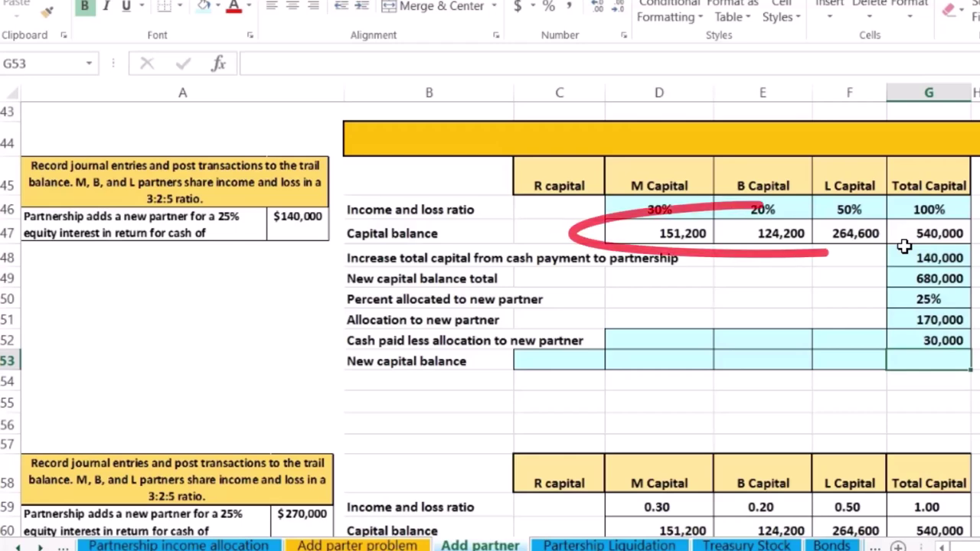
- Calculate M's share of the allocation difference in D52 with the formula =G52*D46
left_click_drag(687, 228, 823, 223)
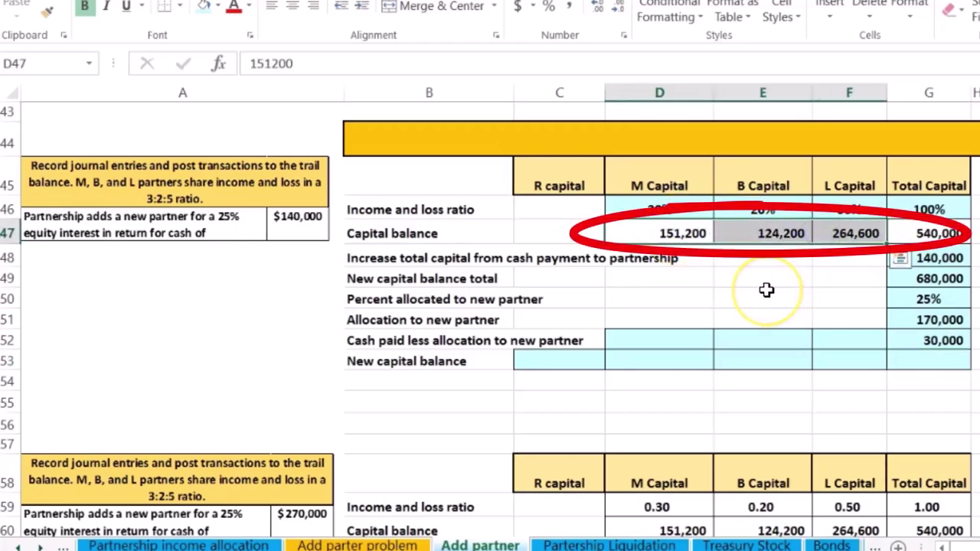
left_click(685, 339)
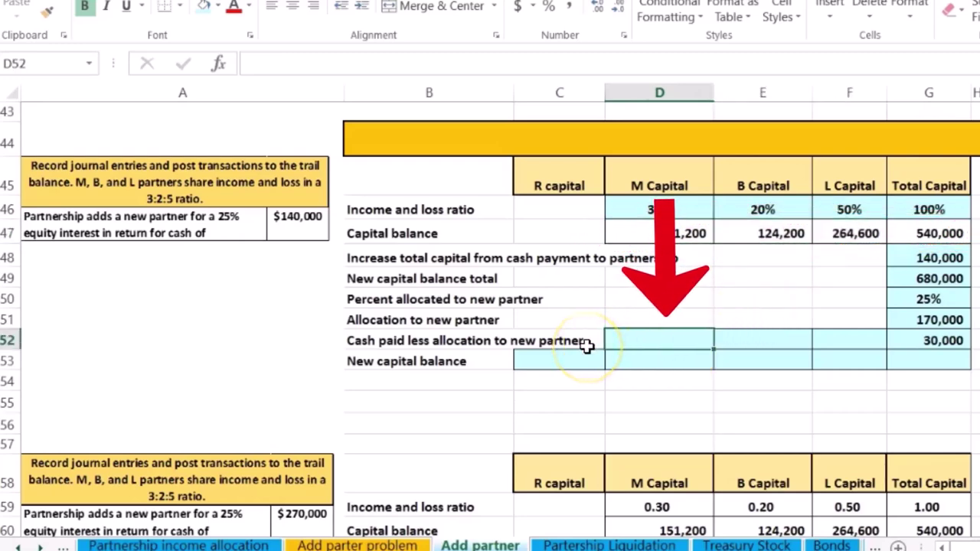
type("=")
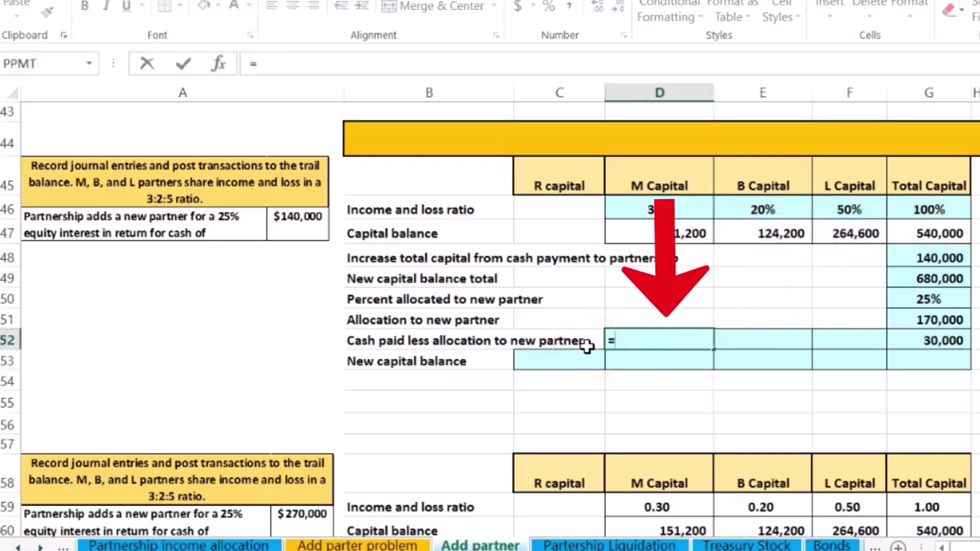
left_click(908, 342)
type("*")
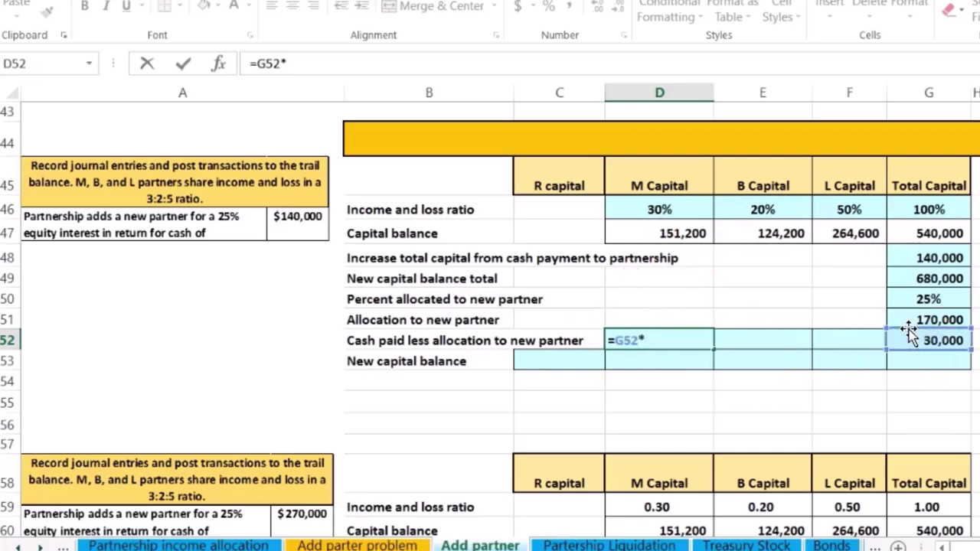
left_click(679, 205)
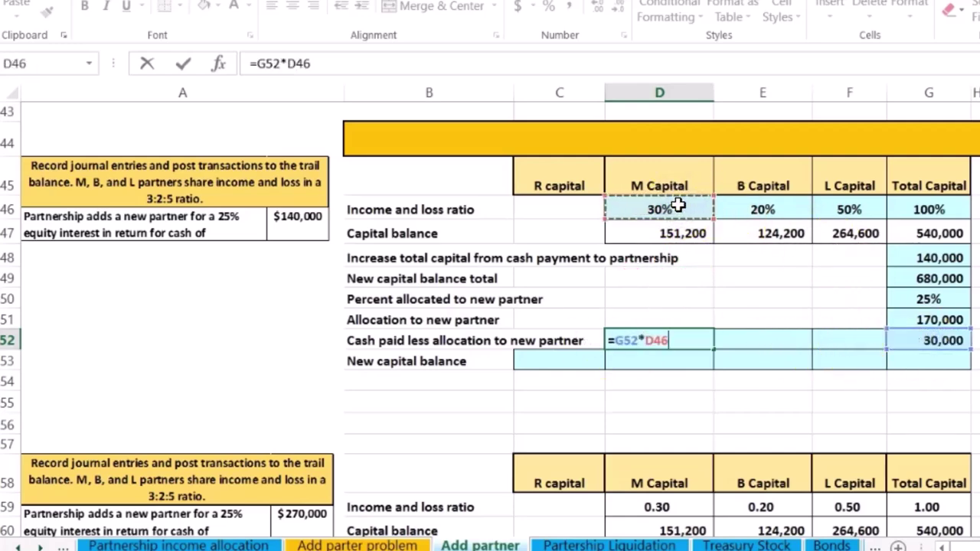
key("Tab")
left_click(680, 348)
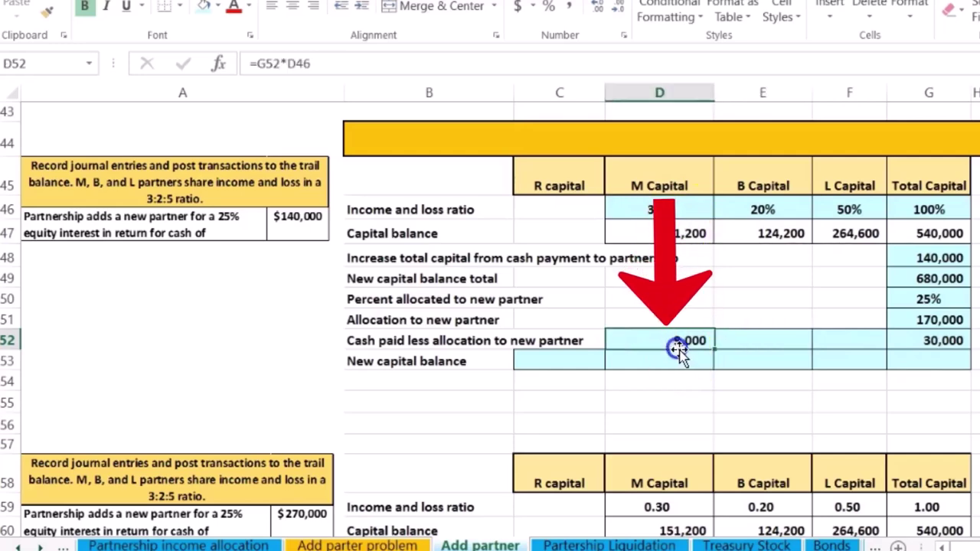
- Calculate B's share of the allocation difference in E52 with the formula =G52*E46
left_click(747, 342)
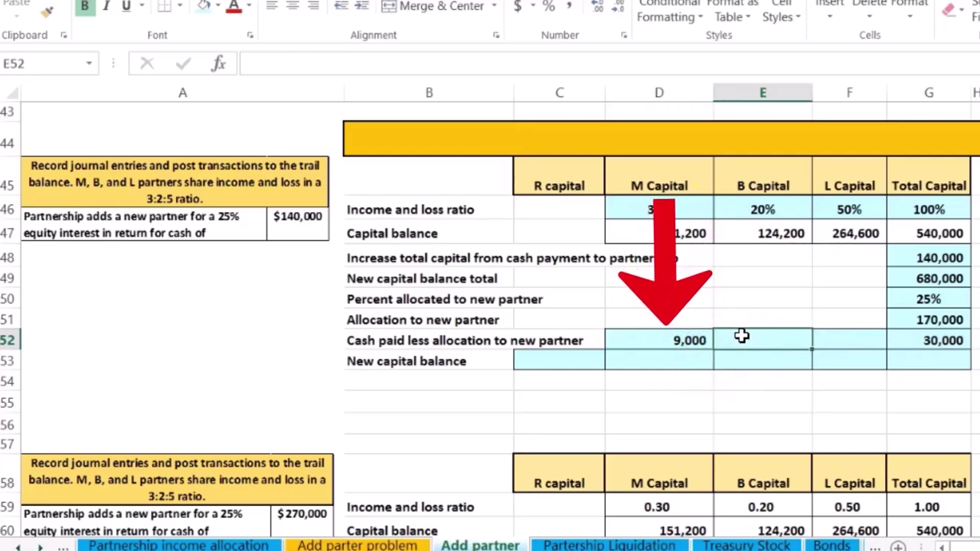
type("=")
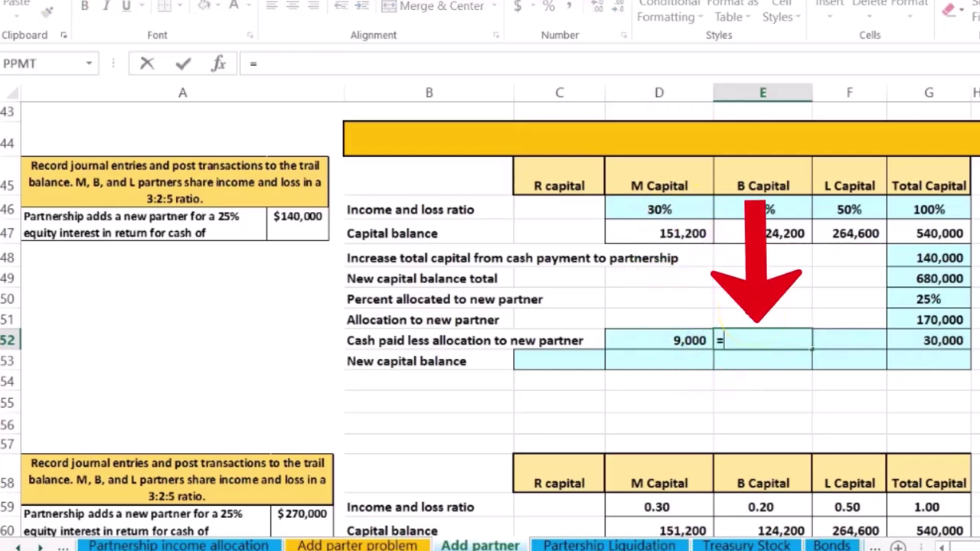
left_click(910, 340)
type("*")
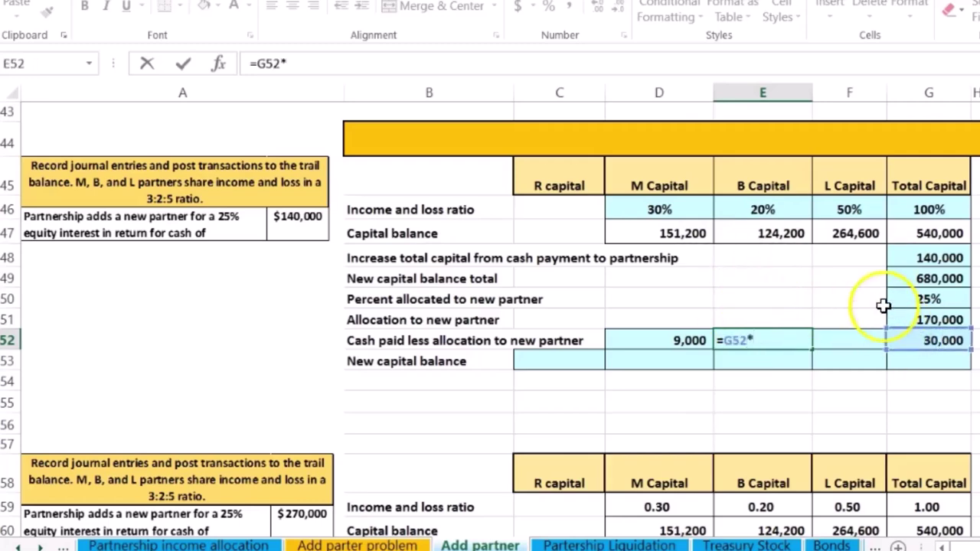
left_click(766, 209)
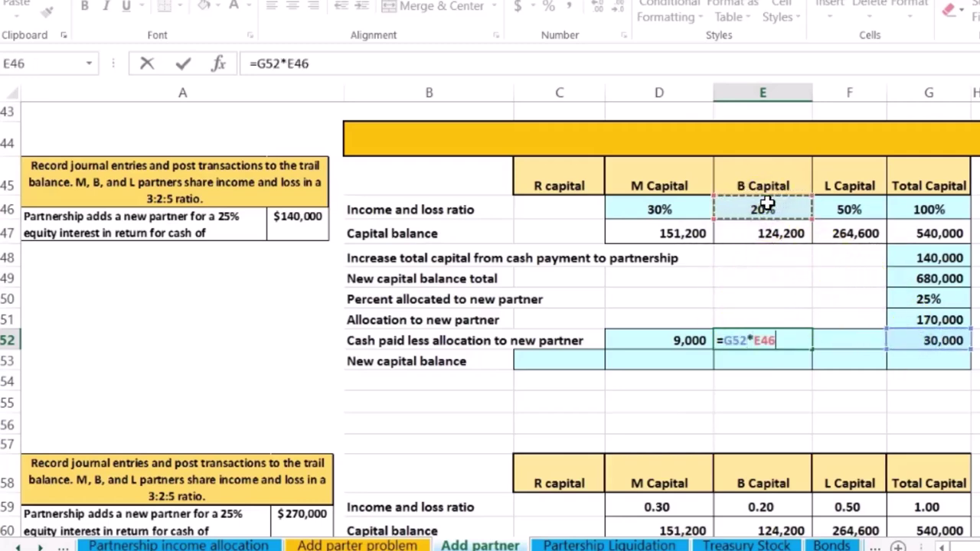
key("Tab")
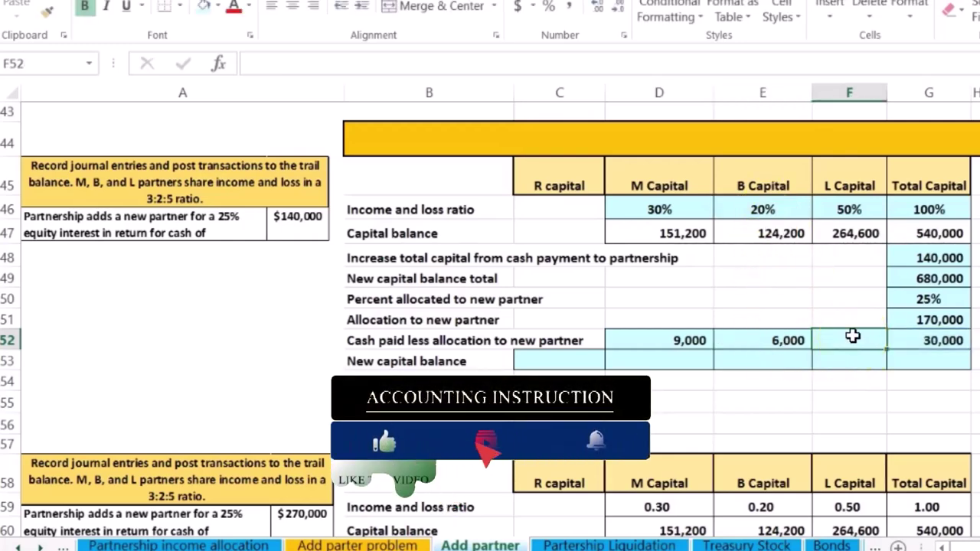
- Calculate L's share in F52 with the formula =G52*F46, and check the sum of the three shares in D52:F52
type("=")
left_click(907, 337)
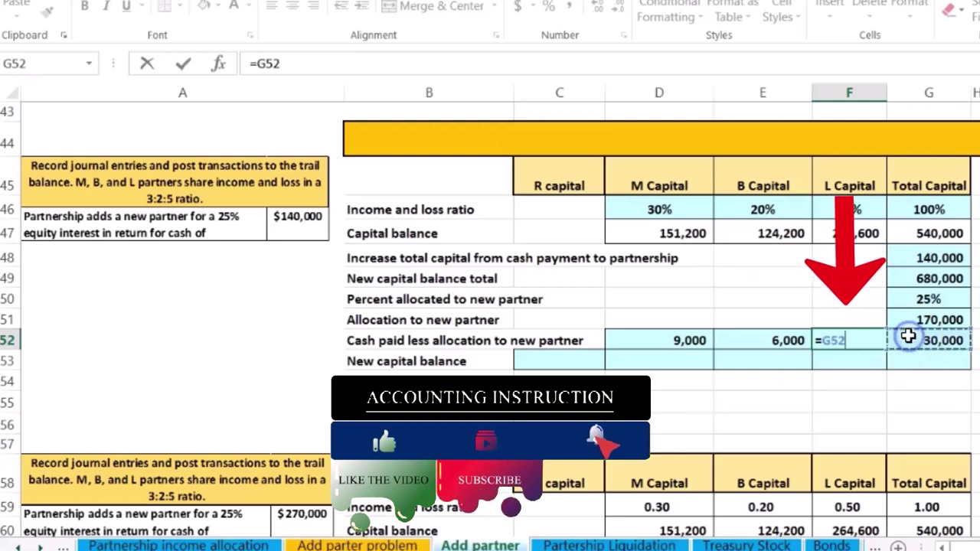
type("*")
left_click(849, 207)
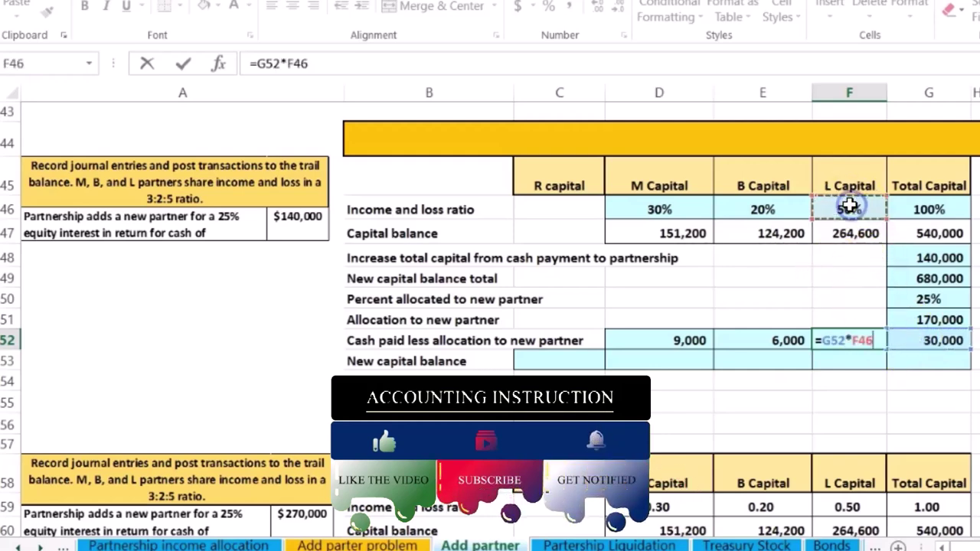
left_click(739, 354)
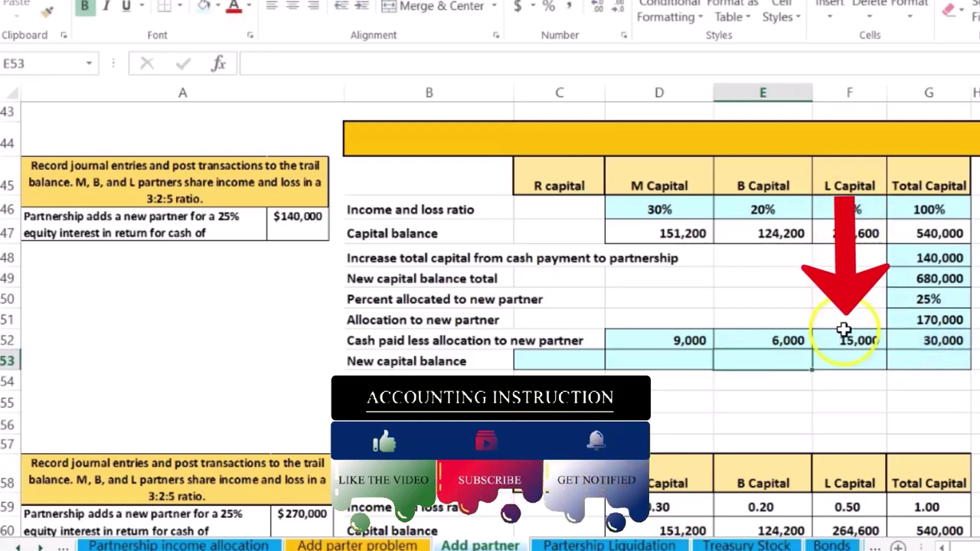
left_click_drag(679, 342, 828, 340)
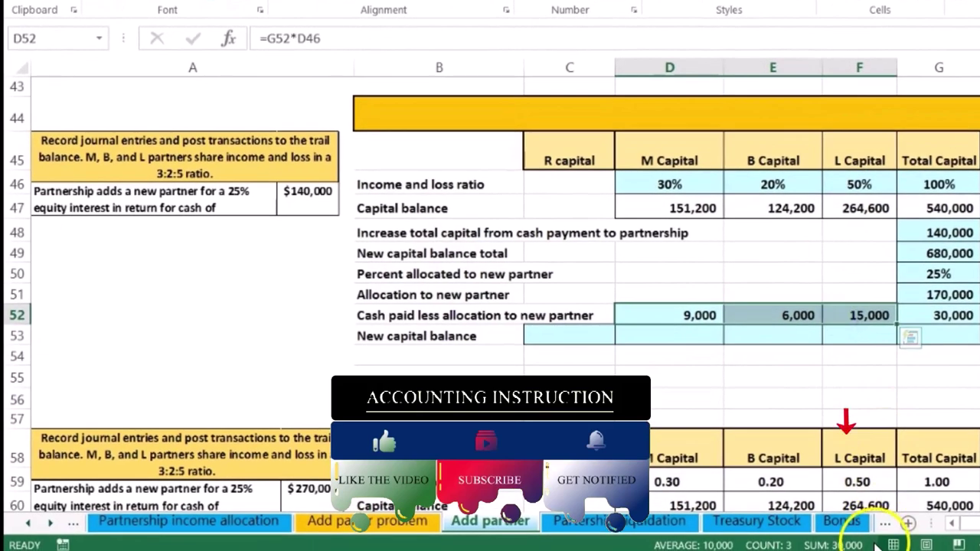
left_click_drag(684, 314, 827, 315)
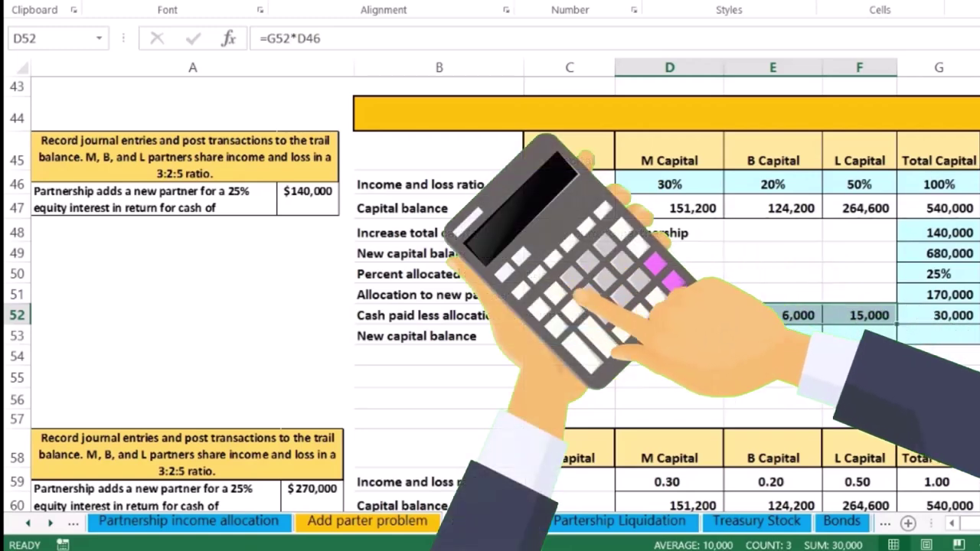
- Link R's new capital balance in C53 to the new partner's allocation with the formula =G51
left_click(573, 337)
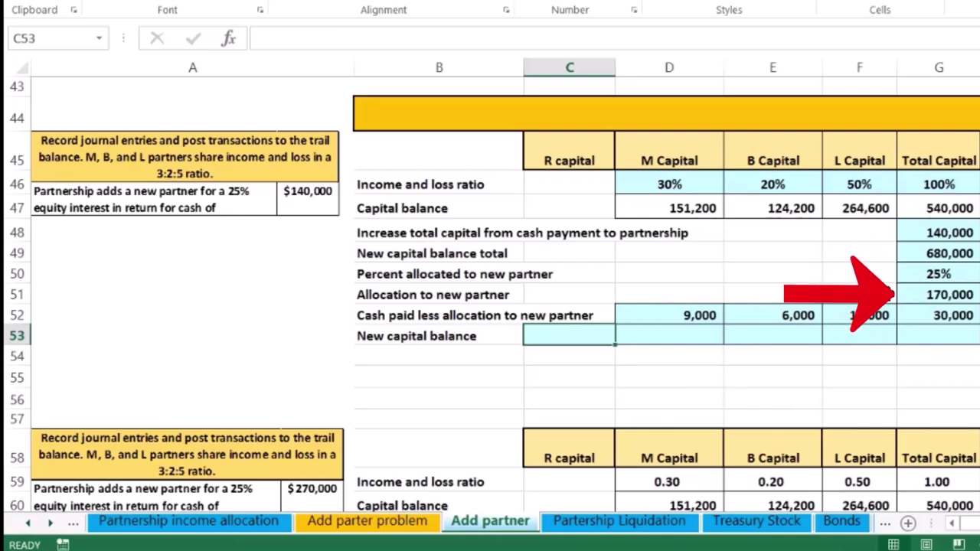
type("=")
left_click(916, 293)
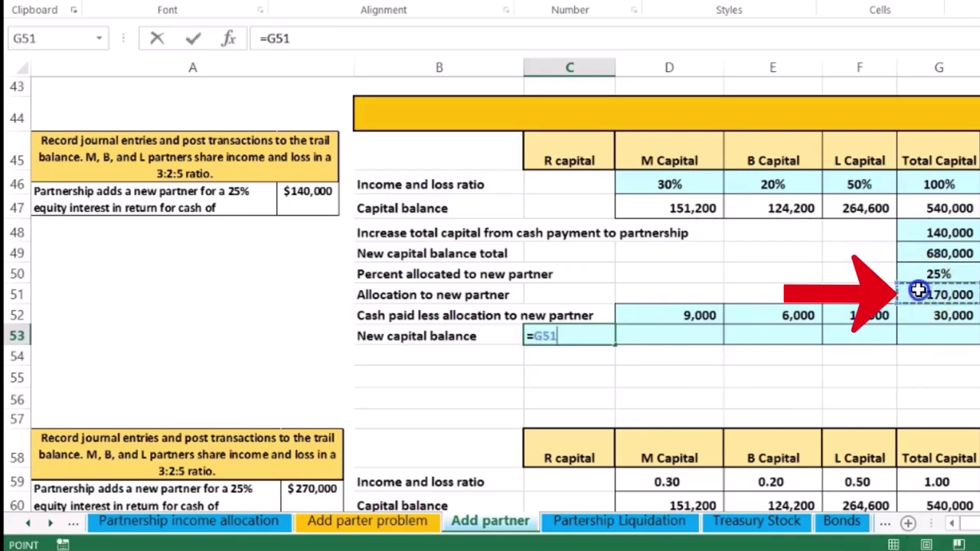
key("Return")
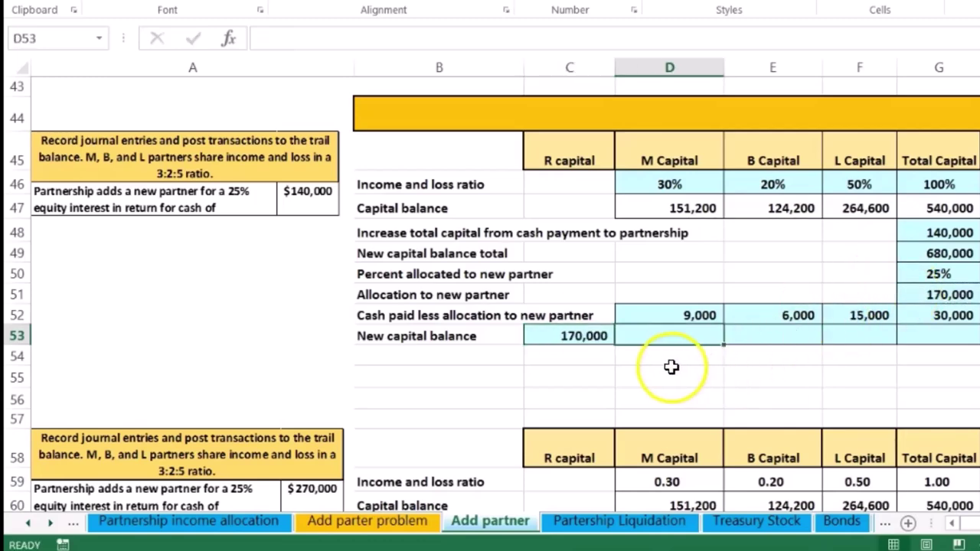
- Calculate M's new capital balance in D53 with the formula =D47-D52
type("=")
left_click(656, 213)
type("-")
left_click(684, 314)
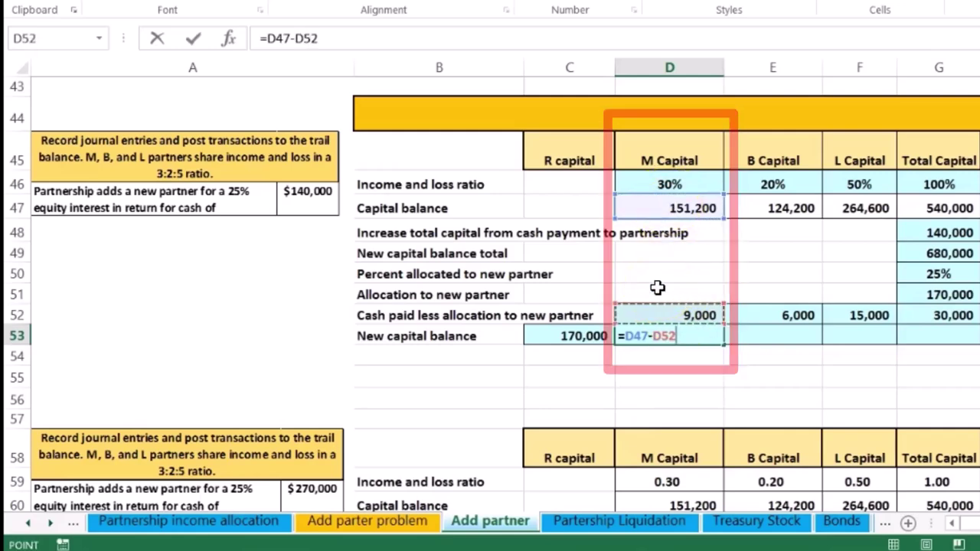
key("Tab")
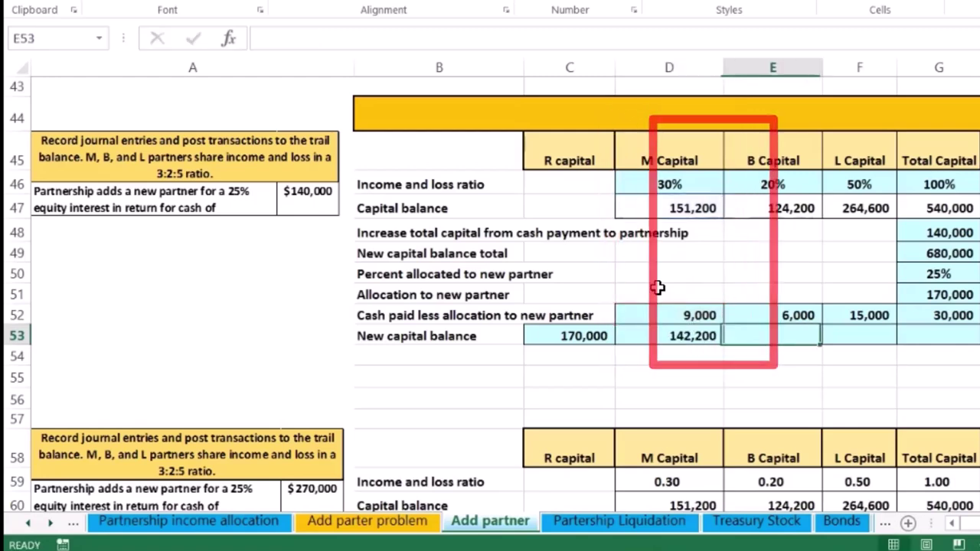
- Calculate B's new capital balance in E53 with the formula =E47-E52
type("=")
left_click(755, 214)
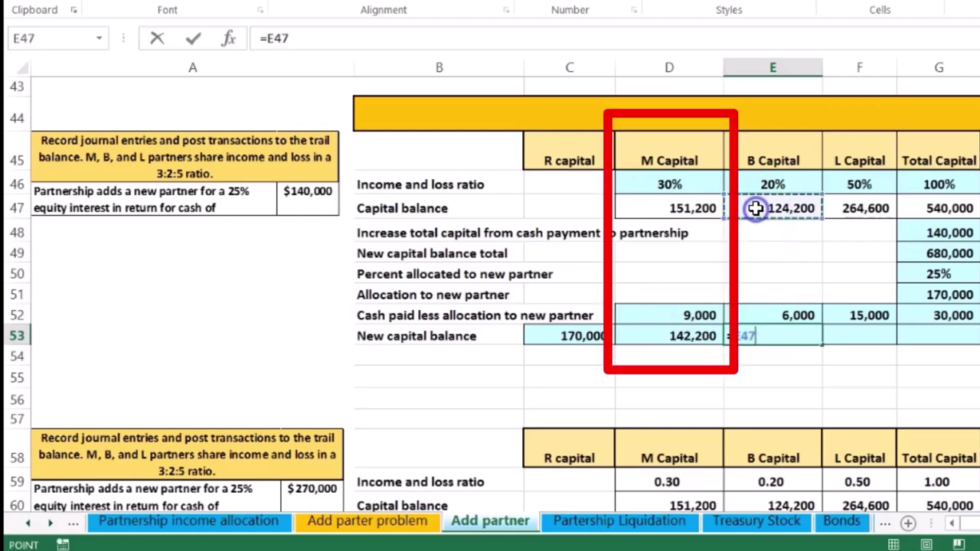
type("-")
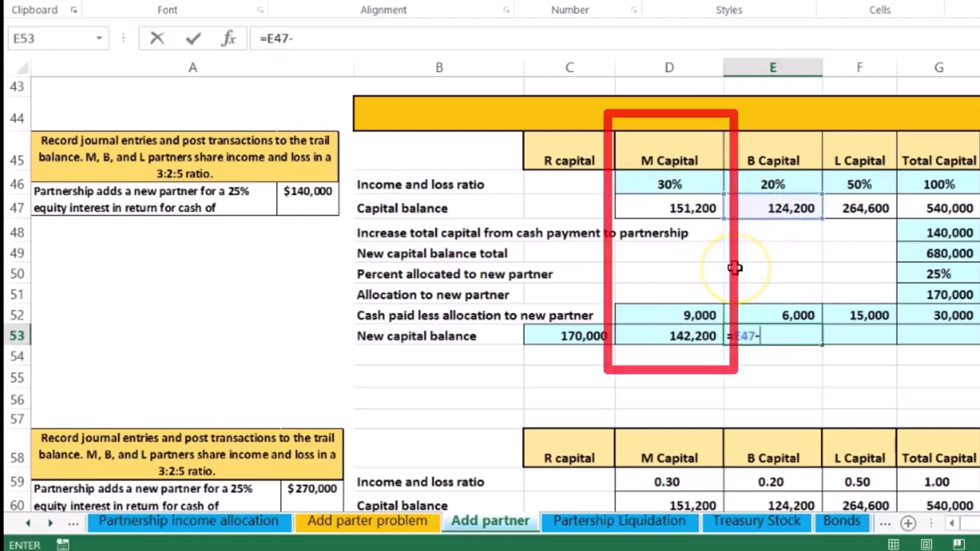
left_click(754, 316)
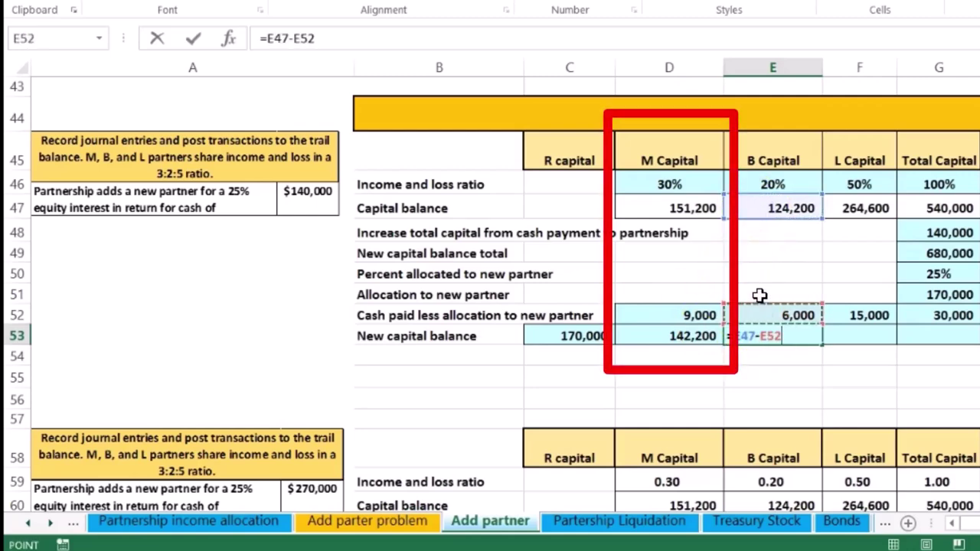
key("Tab")
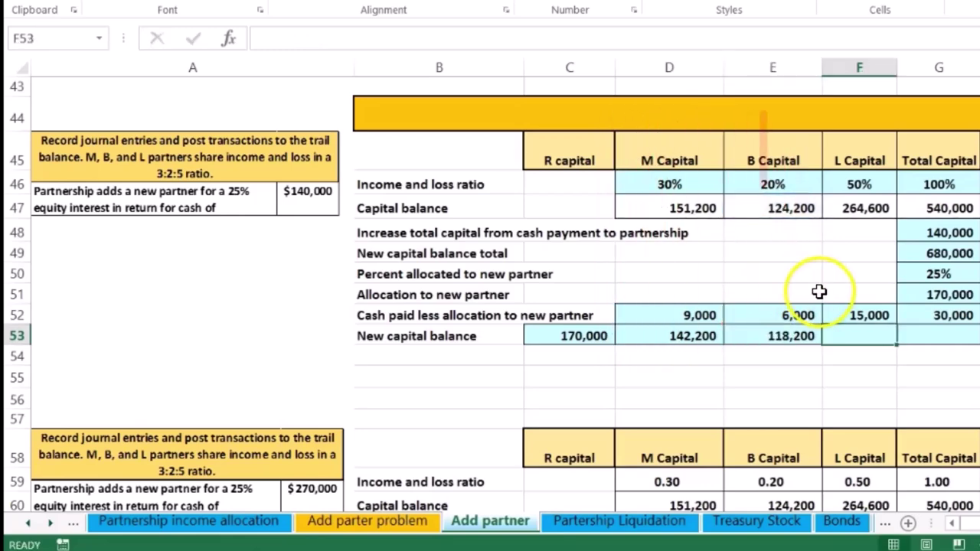
- Calculate L's new capital balance in F53 with the formula =F47-F52
type("=")
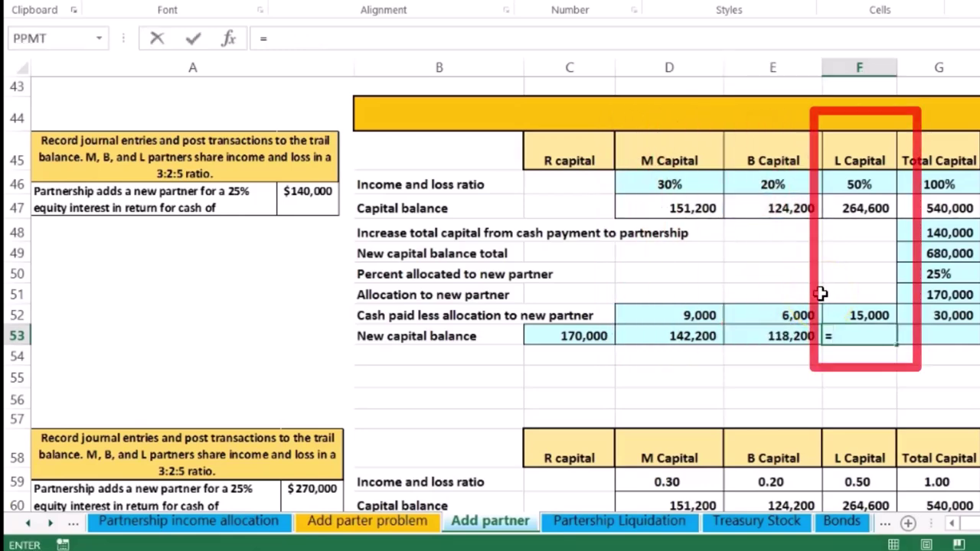
left_click(864, 209)
type("-")
left_click(852, 315)
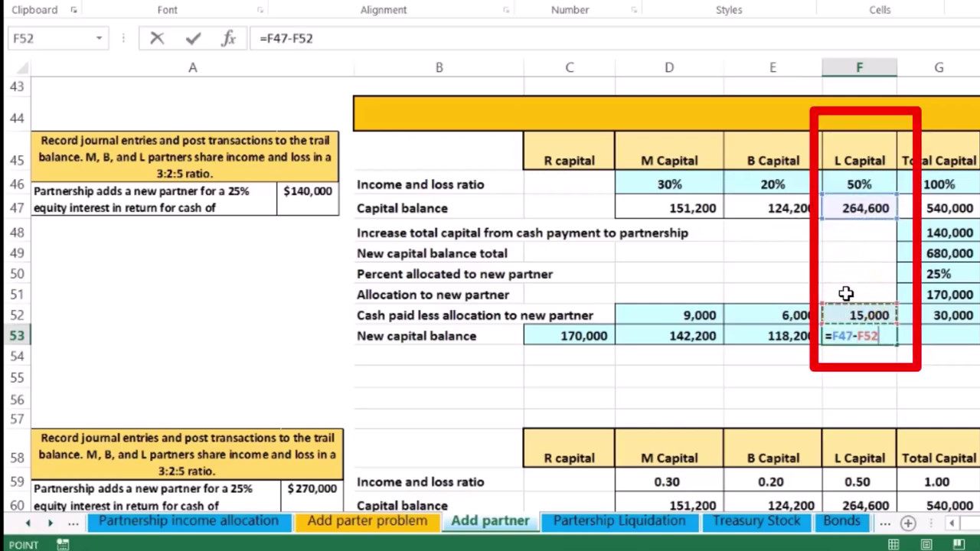
key("Tab")
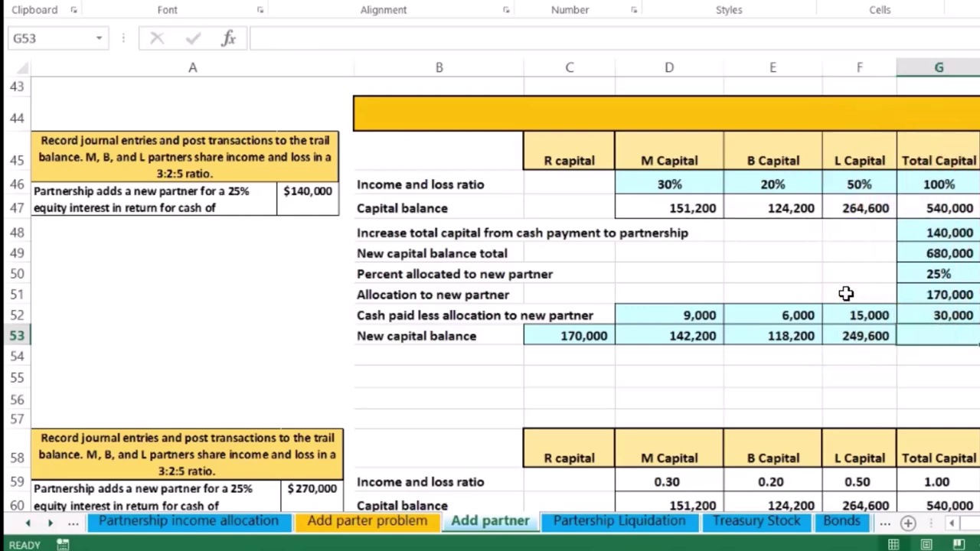
- Check the sum of the new balances in C53:F53, and total them in G53 with a SUM formula over that range
left_click(586, 339)
left_click_drag(586, 339, 859, 338)
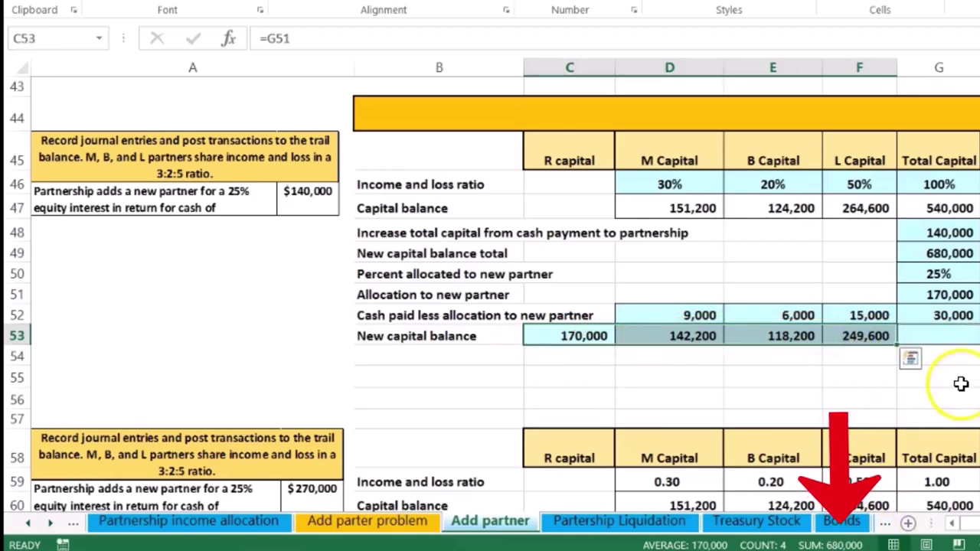
left_click(950, 338)
type("=sum(")
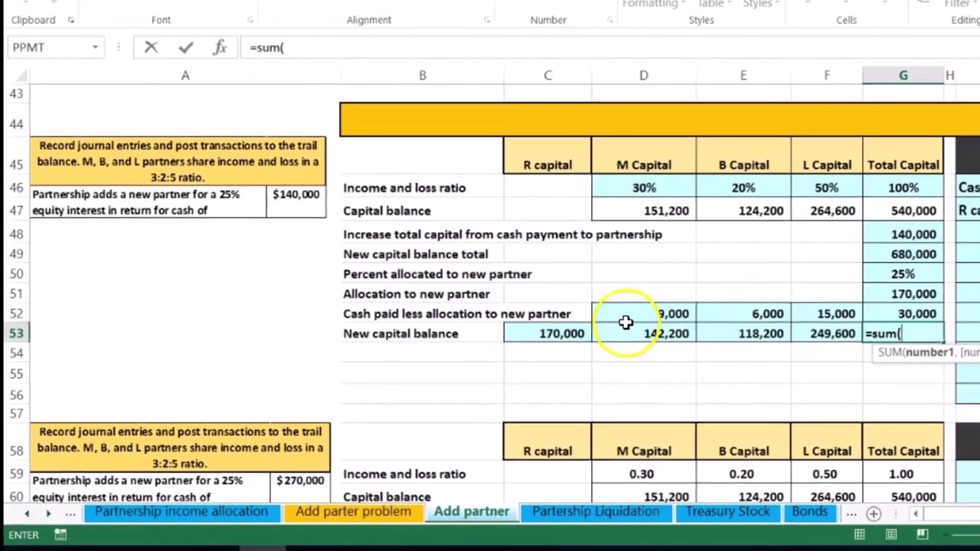
left_click_drag(582, 333, 746, 330)
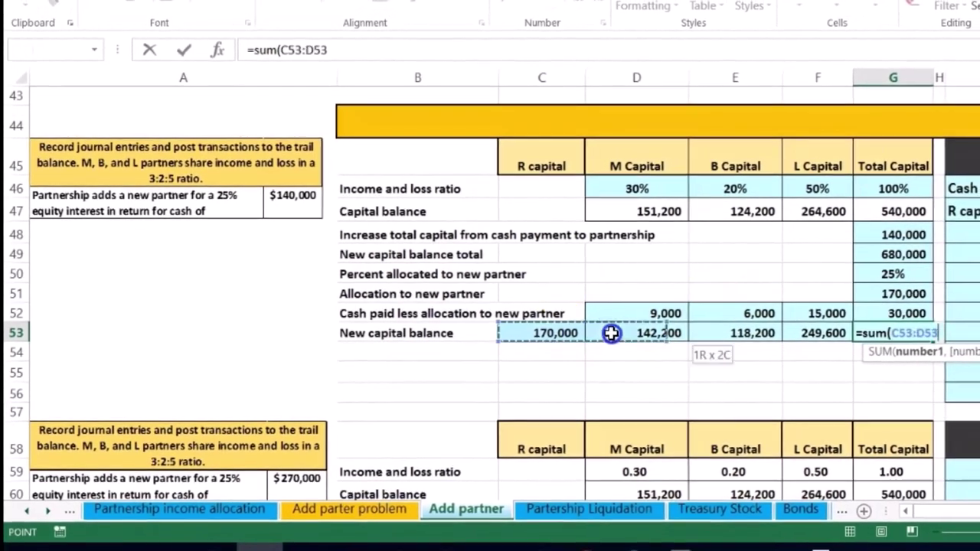
key("Return")
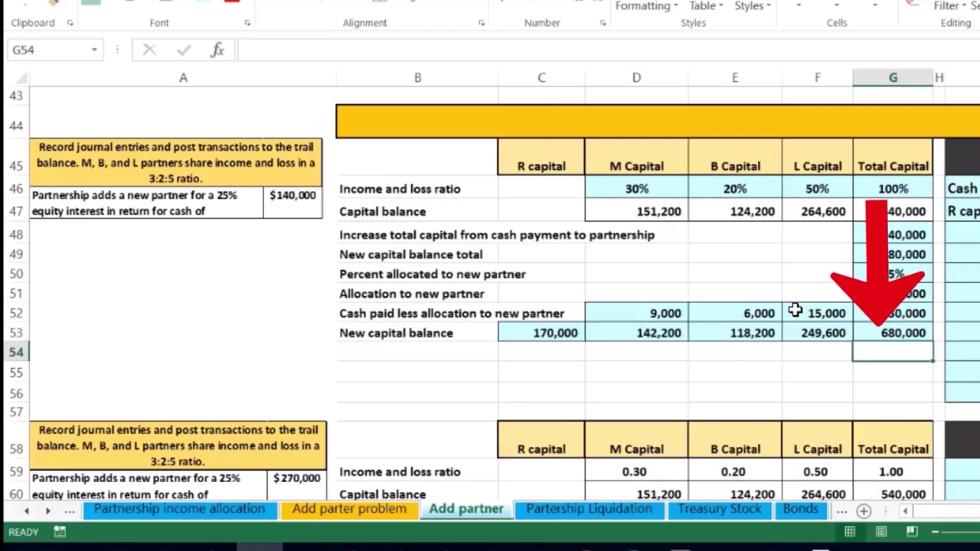
- Review each partner's new capital balance and the total across row 53
left_click(583, 333)
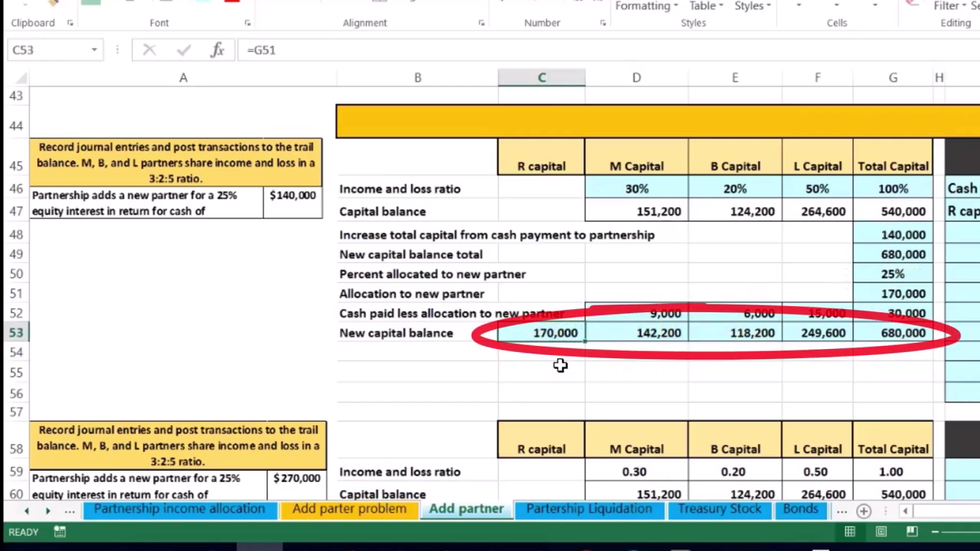
key("Right")
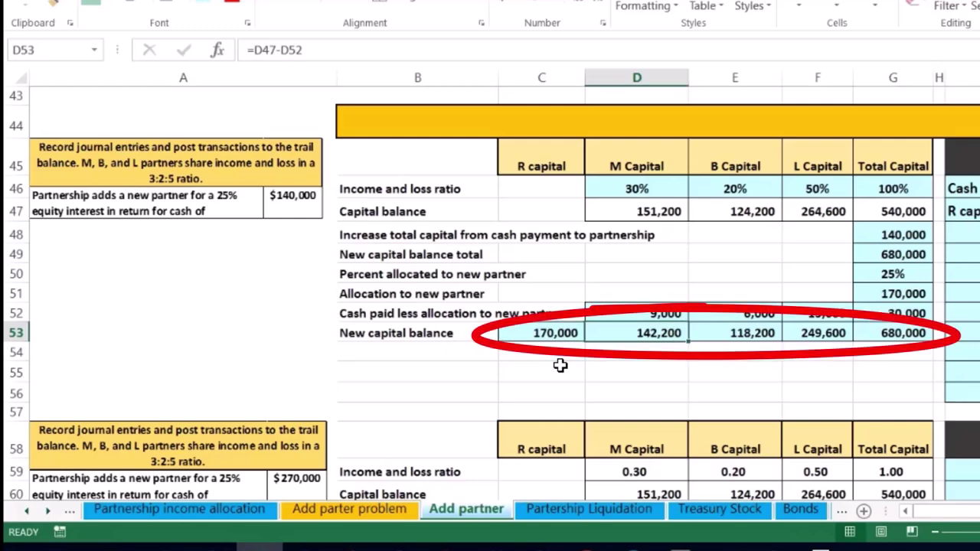
key("Right")
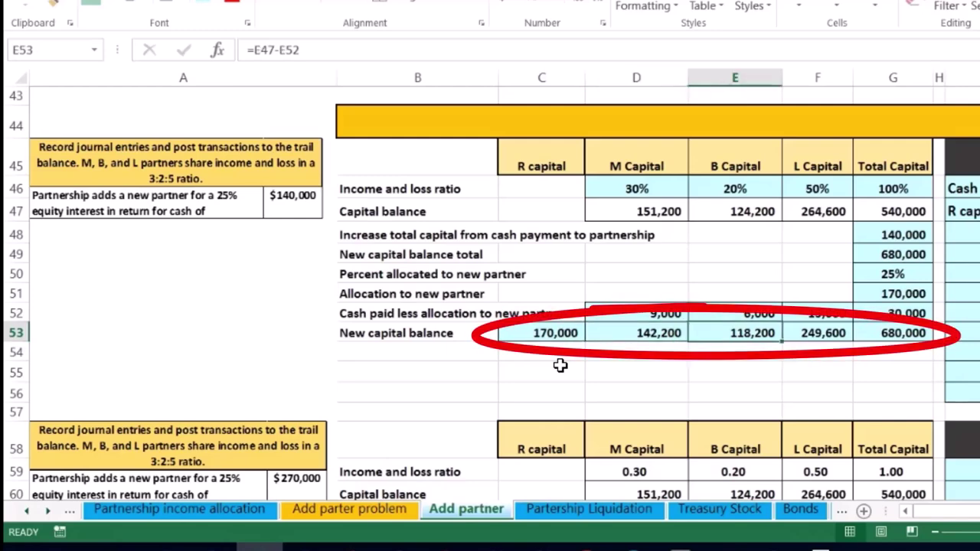
key("Right")
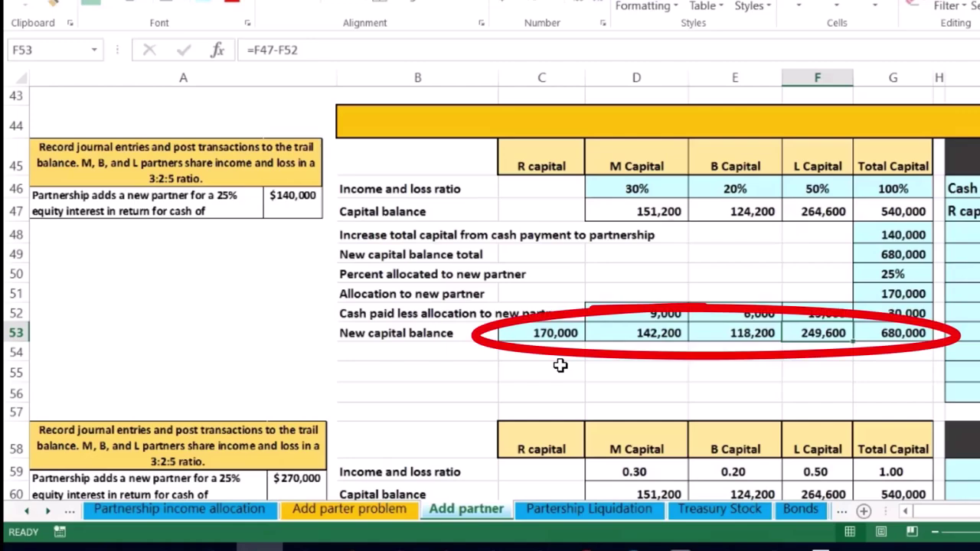
key("Right")
- Examine the Part 2 journal entry and check the difference between the cash debit and R capital credit in J46:K47
key("Right")
key("Right")
key("Right")
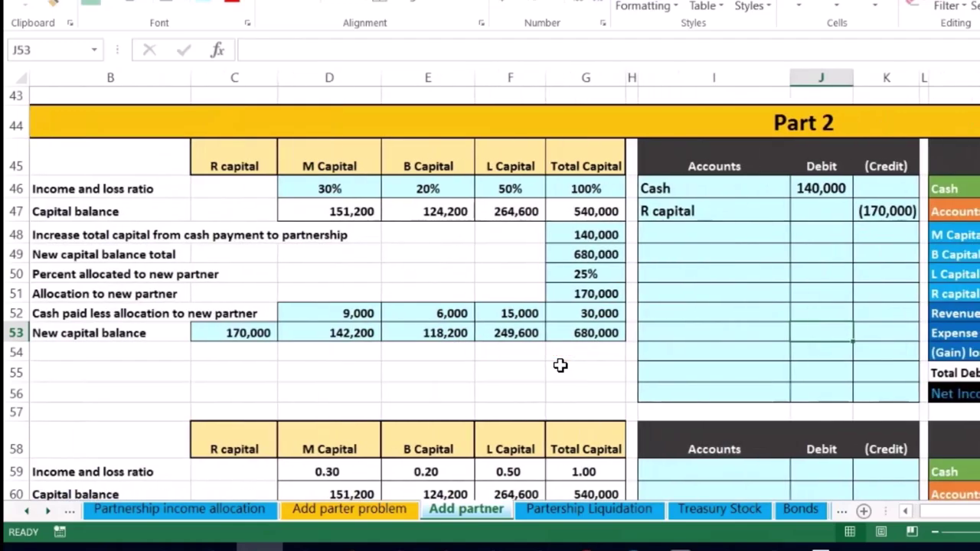
key("Up")
key("Up")
key("Up")
key("Up")
key("Up")
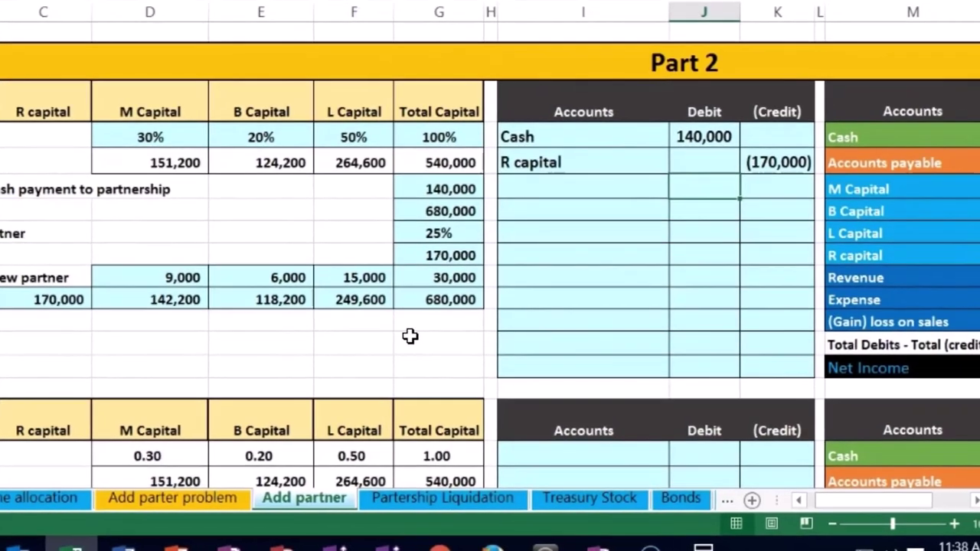
key("Right")
key("Right")
key("Right")
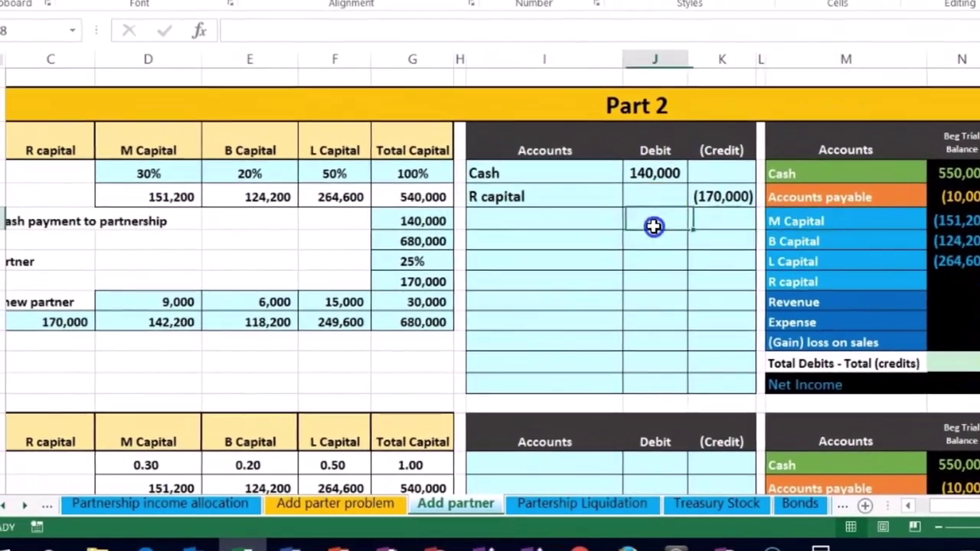
left_click(539, 221)
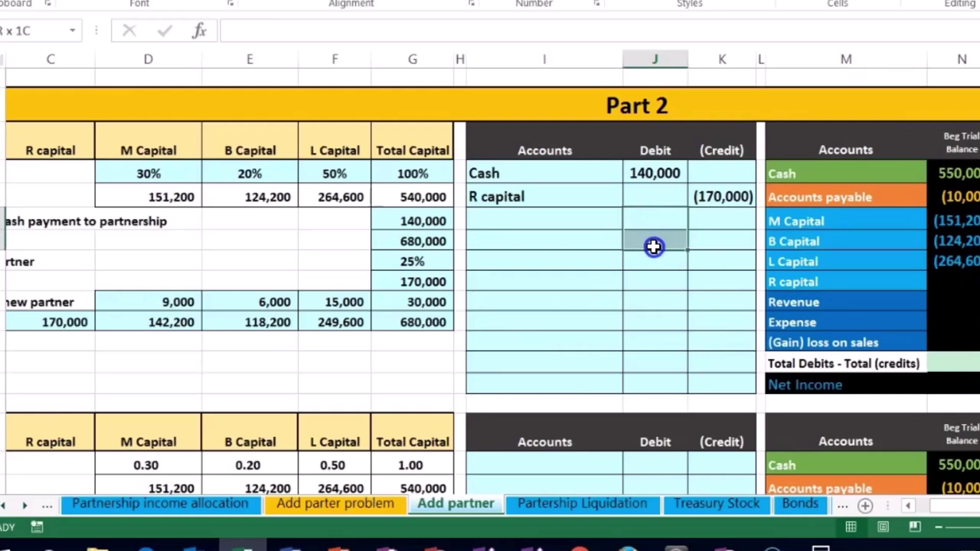
left_click_drag(668, 176, 697, 195)
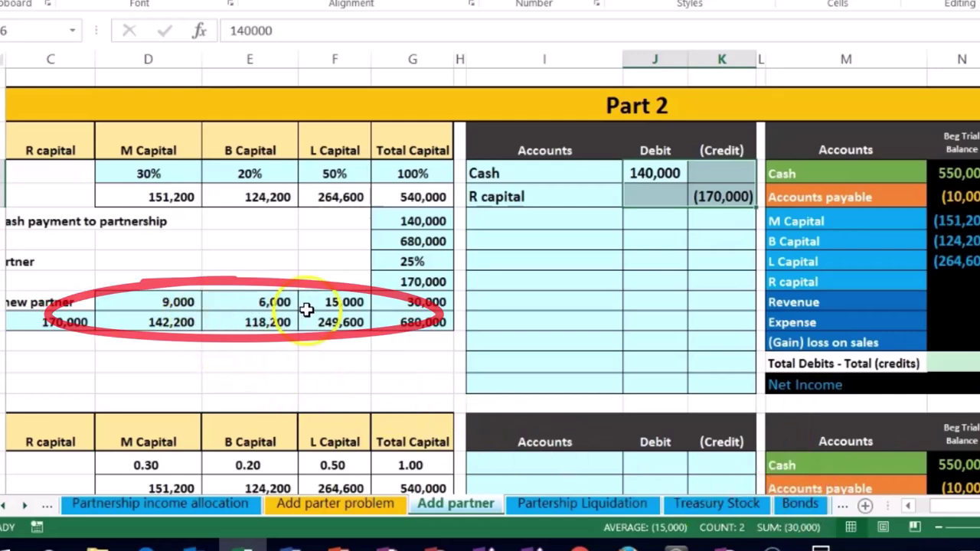
- Copy the M, B and L Capital account names from M48:M50 into the journal entry at I48:I50 as values only
left_click_drag(830, 222, 828, 253)
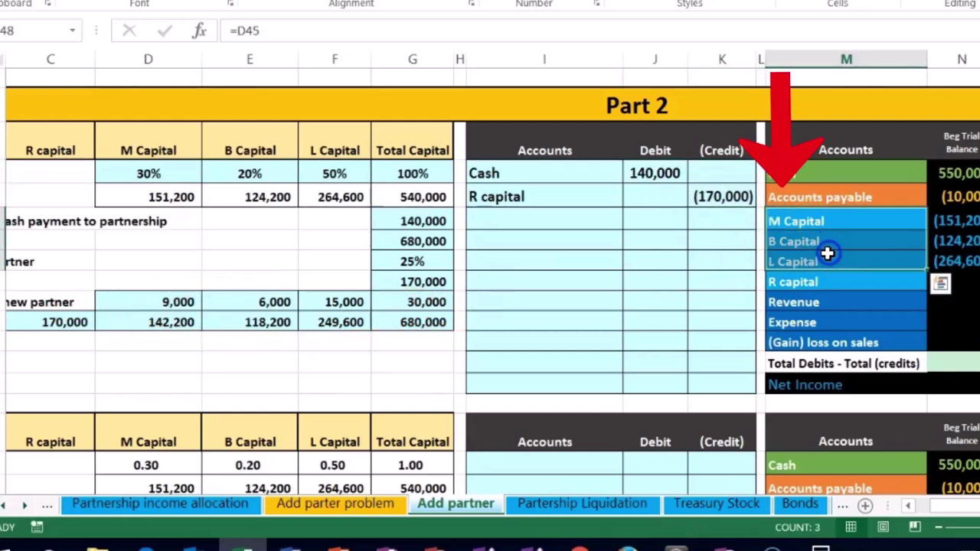
right_click(825, 253)
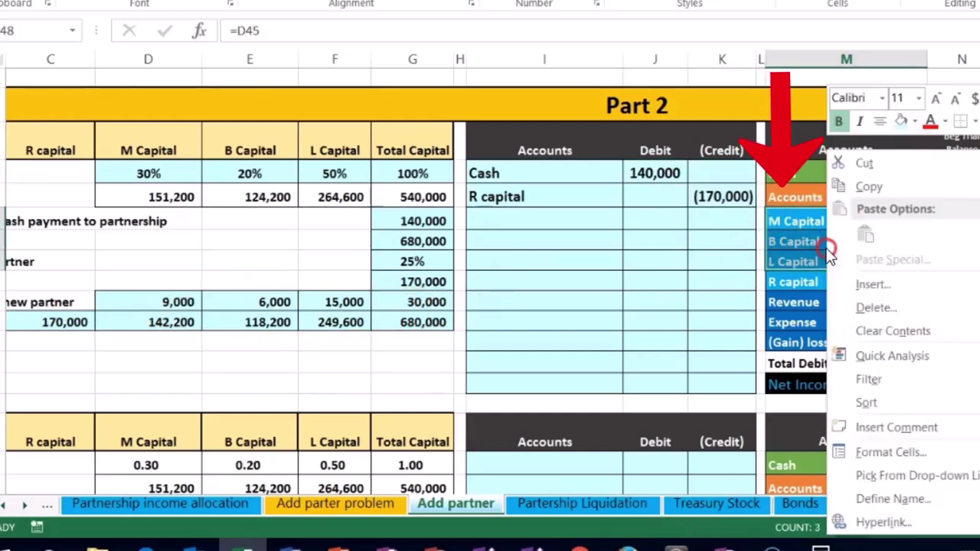
left_click(852, 188)
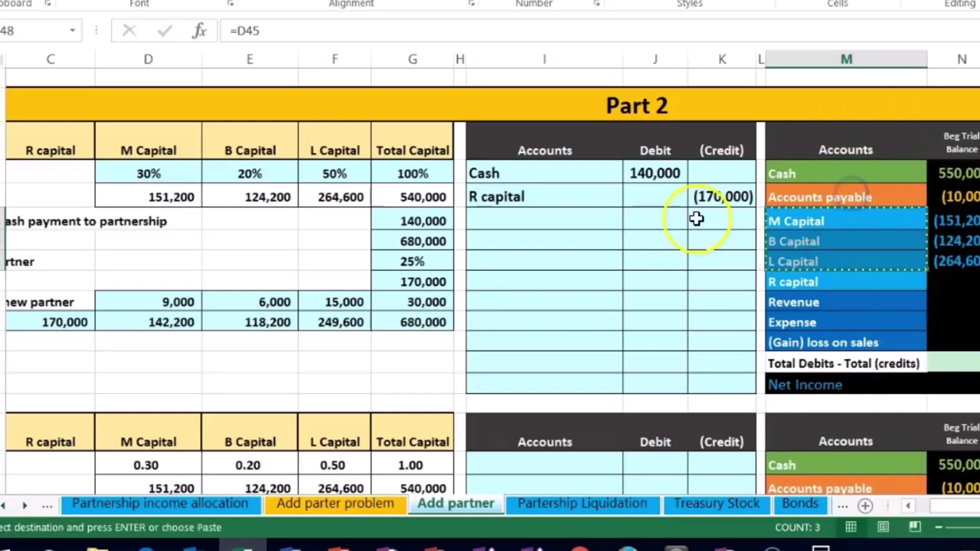
left_click(563, 222)
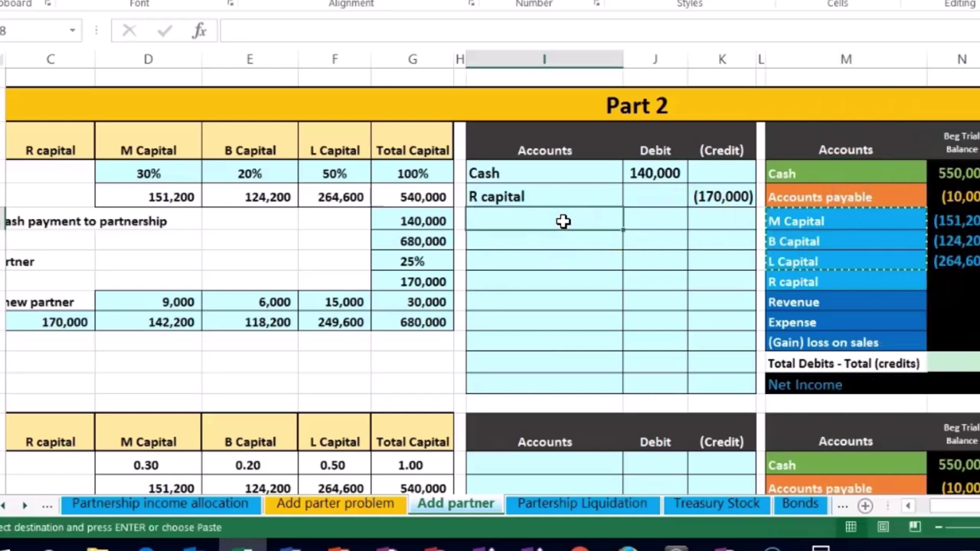
right_click(565, 221)
left_click(632, 234)
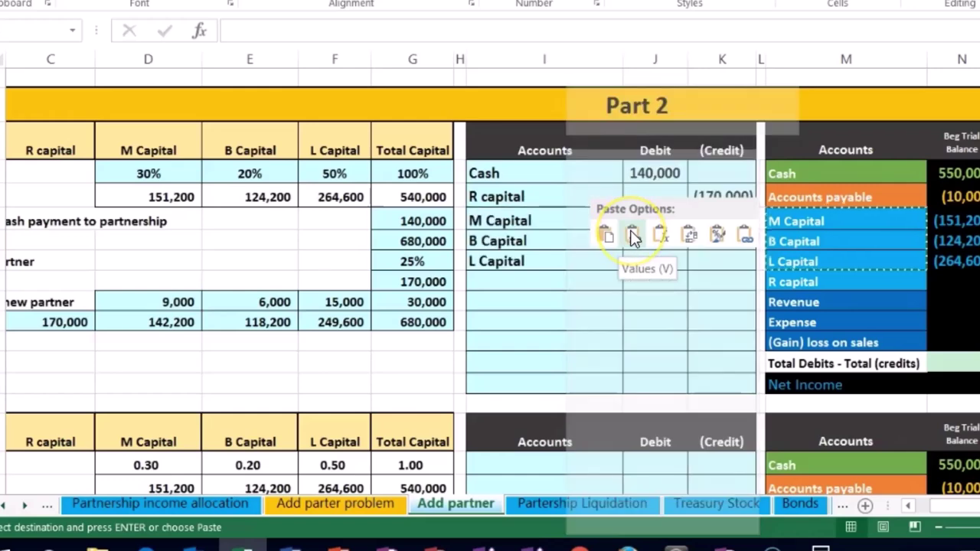
left_click(633, 235)
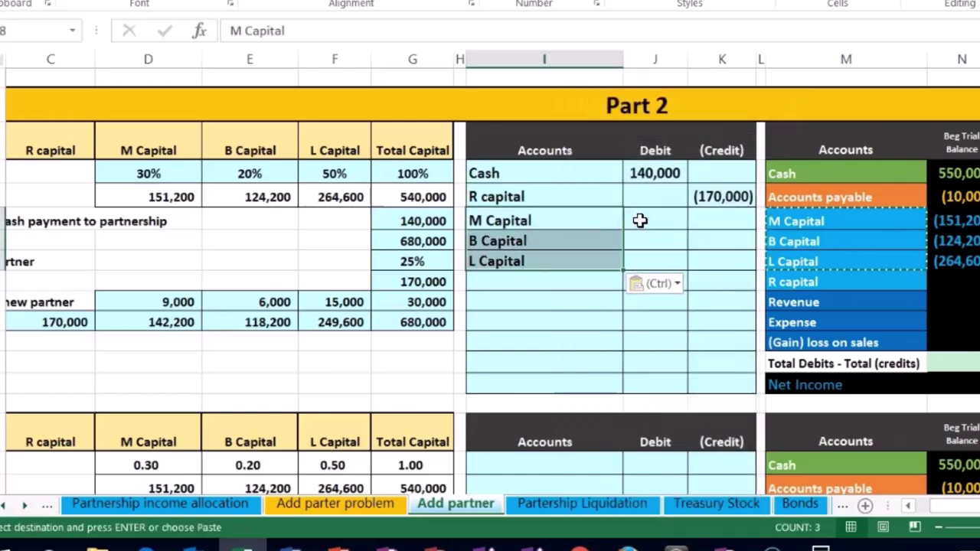
- Link the debits for M, B and L Capital in J48:J50 to their allocation shares in D52, E52 and F52
left_click(640, 221)
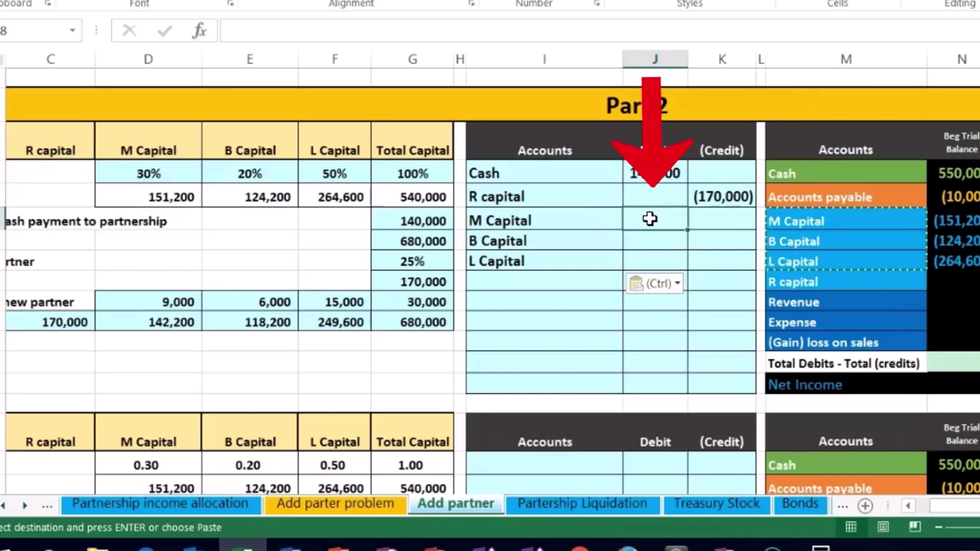
type("=")
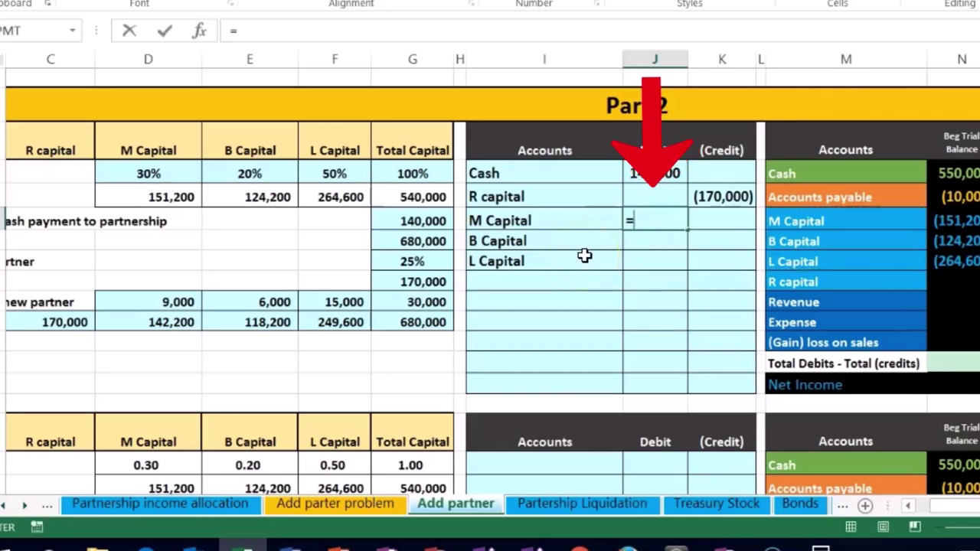
left_click(181, 304)
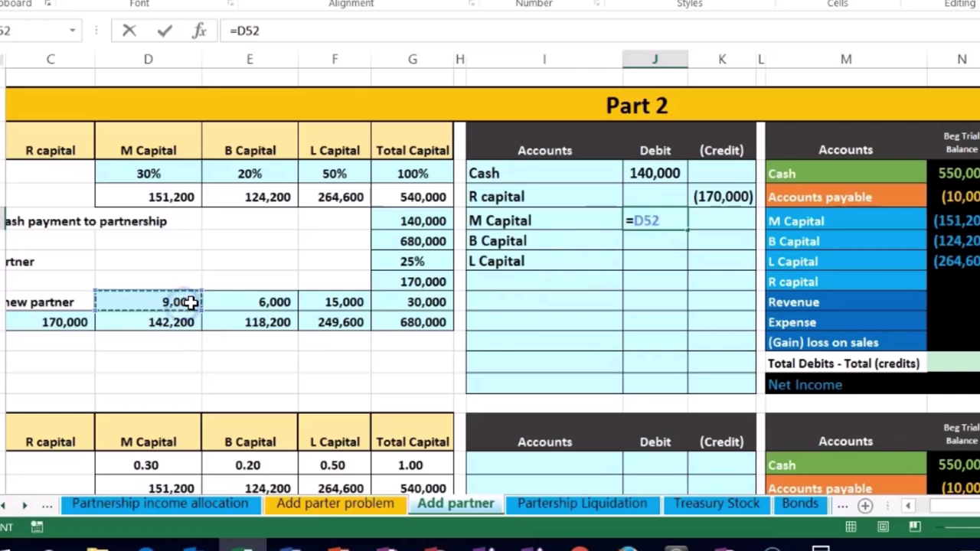
key("Return")
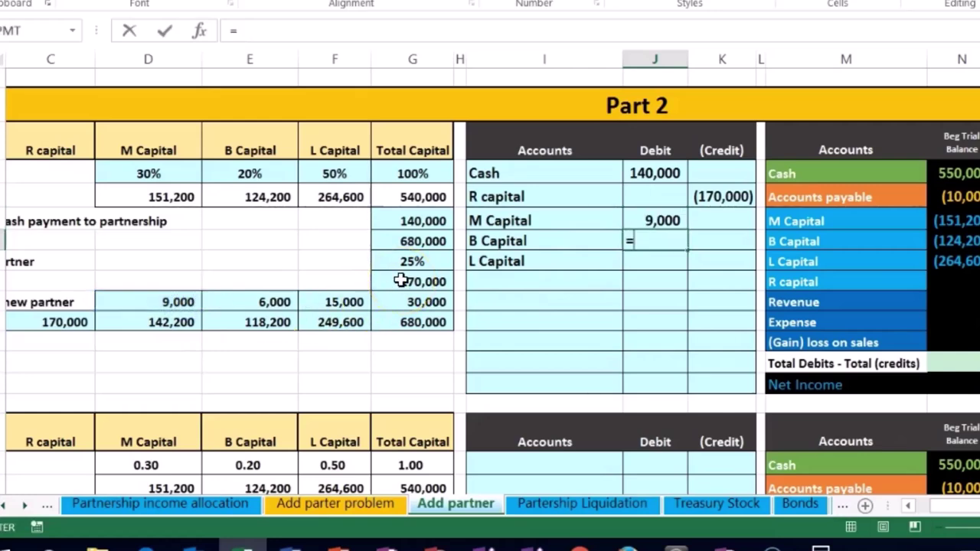
left_click(269, 304)
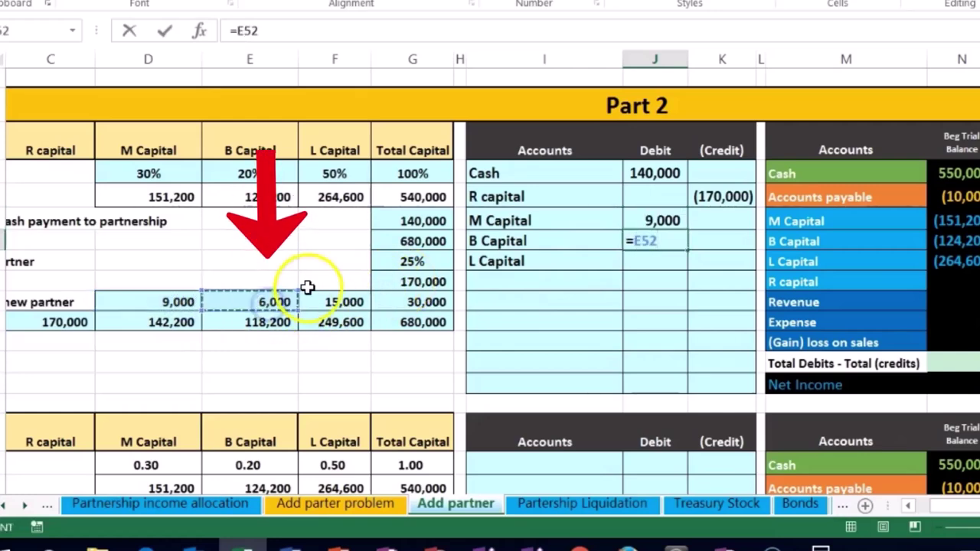
key("Return")
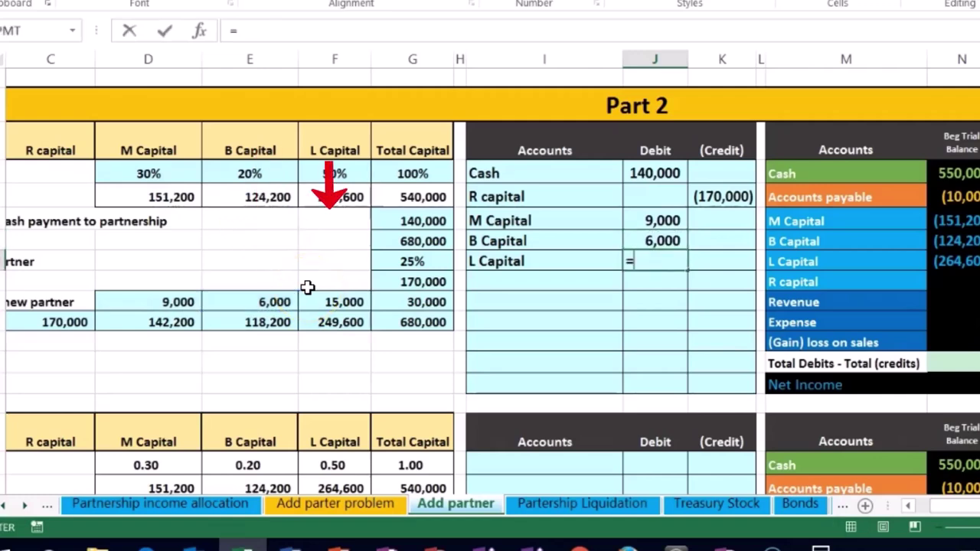
left_click(329, 300)
key("Return")
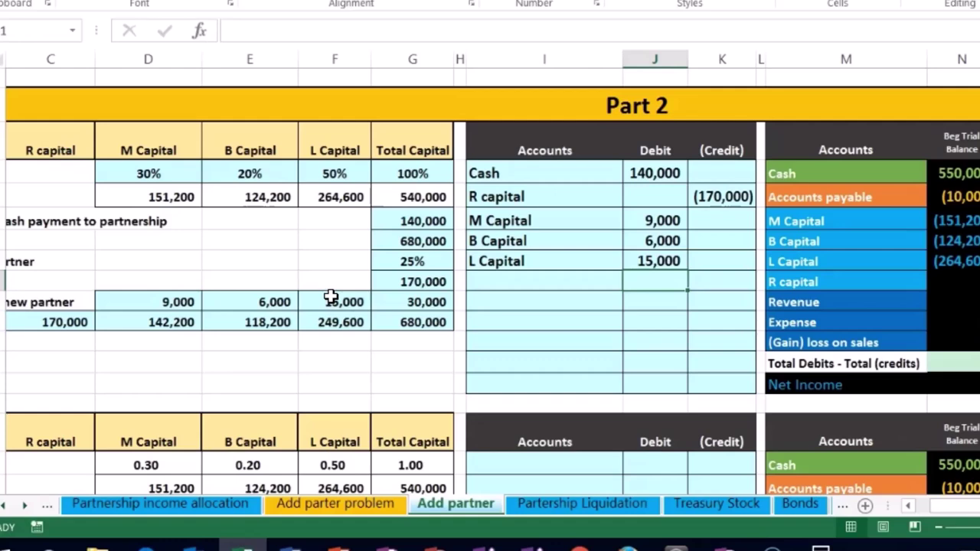
- Check that the journal entry's debits and credits in J46:K50 balance, and review the R capital line
left_click_drag(638, 174, 635, 279)
left_click_drag(655, 170, 703, 261)
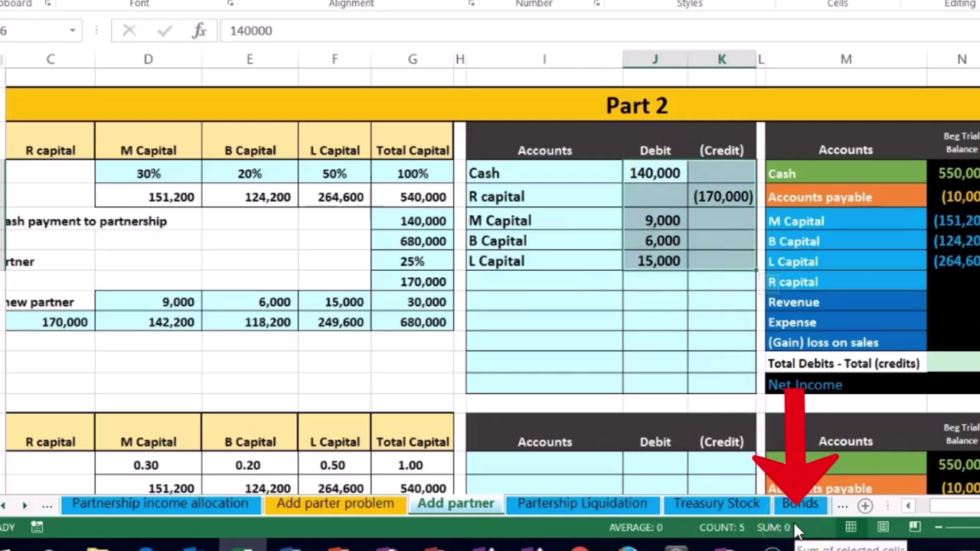
left_click(668, 362)
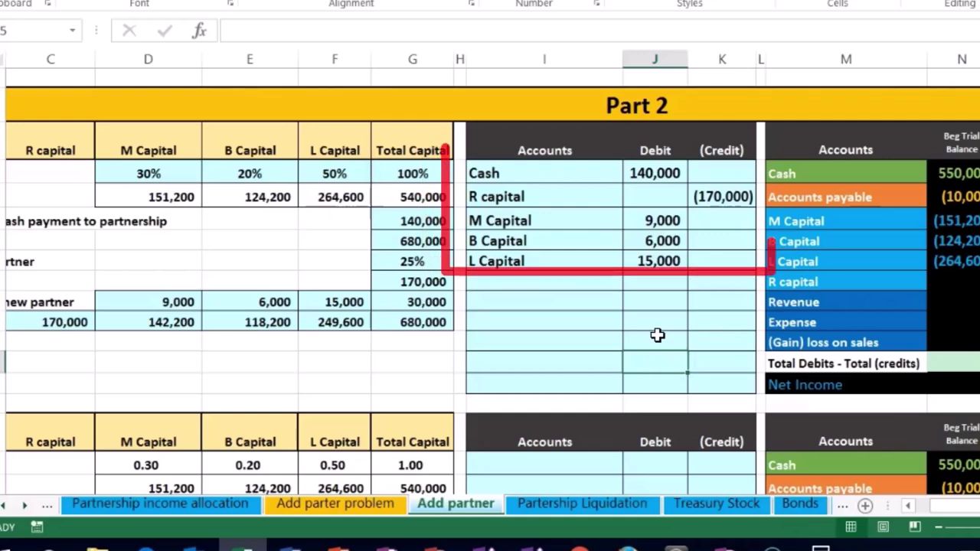
left_click_drag(530, 199, 699, 199)
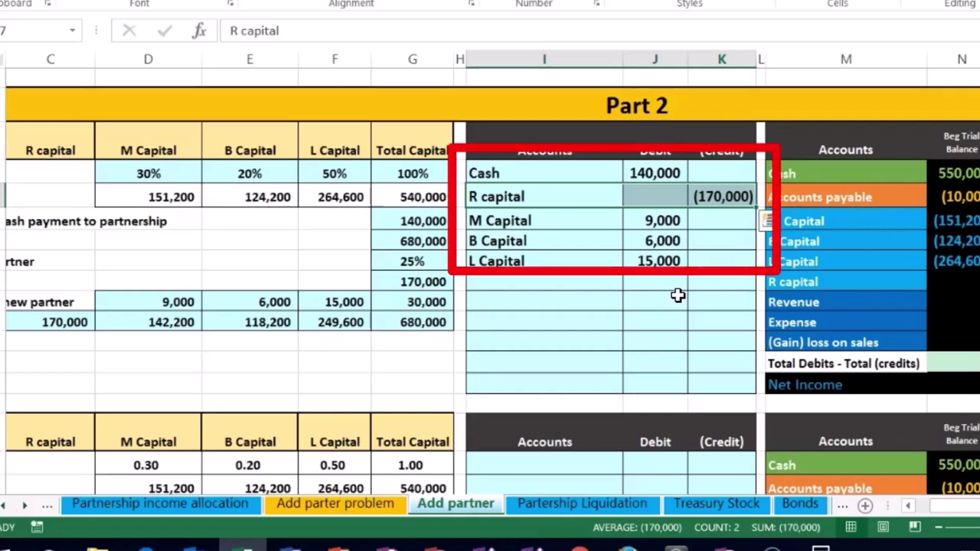
- Compare the beginning M, B and L Capital balances in N48:N50 with the new capital balances in D53:G53
key("Right")
key("Right")
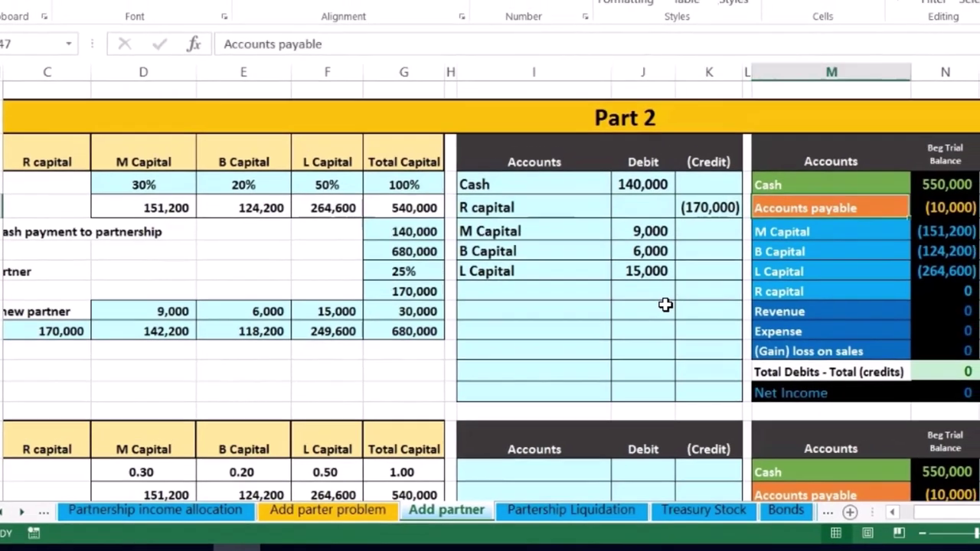
key("Right")
key("Right")
key("Right")
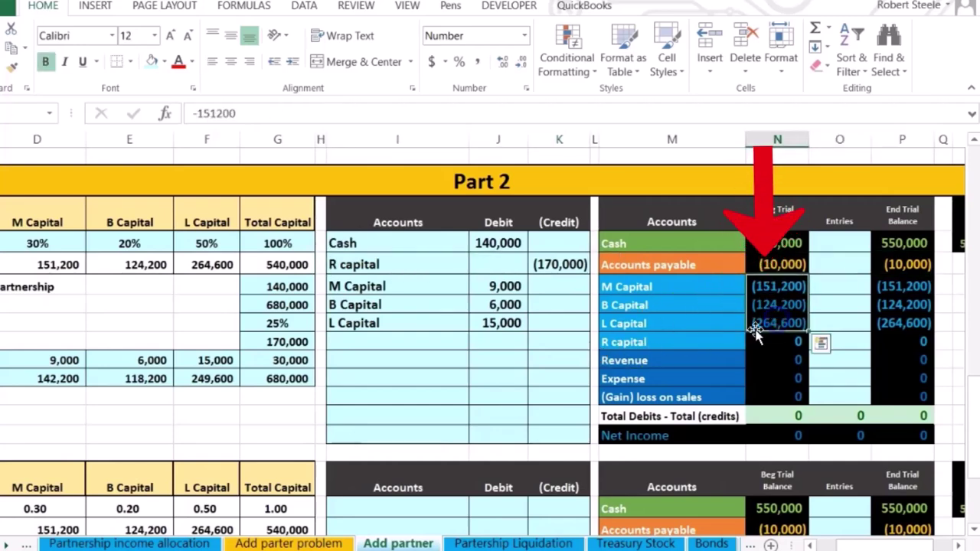
left_click_drag(47, 381, 280, 374)
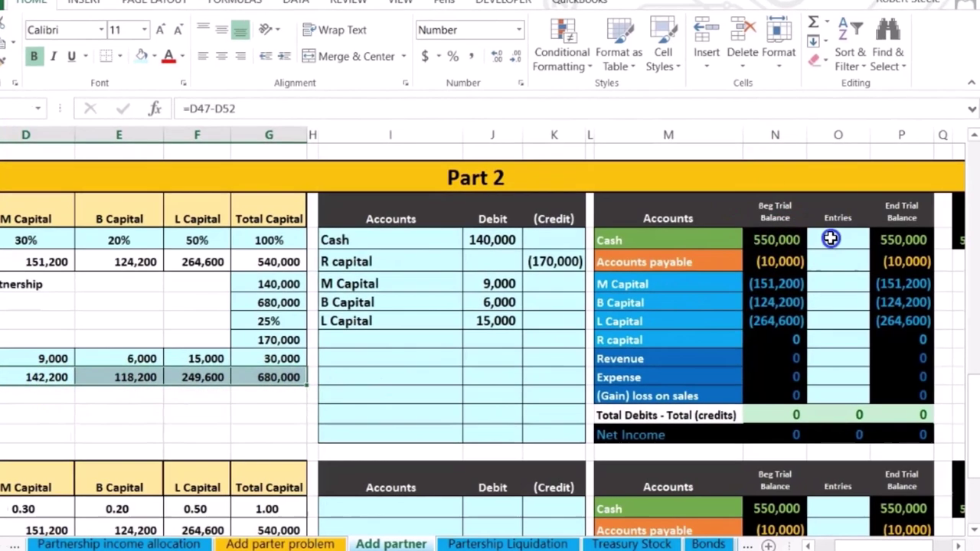
- Post the cash debit to the trial balance by linking the Cash entry in O46 to J46
left_click(832, 237)
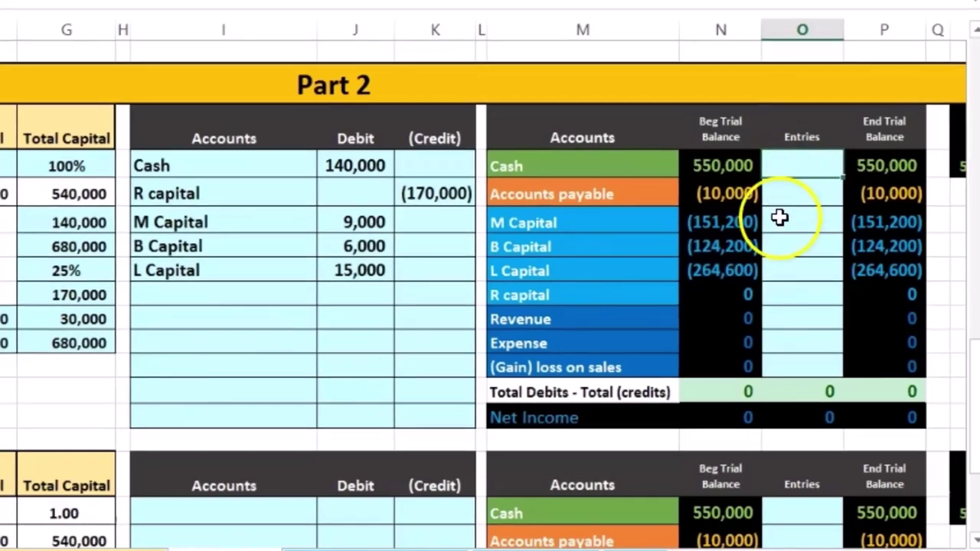
type("=")
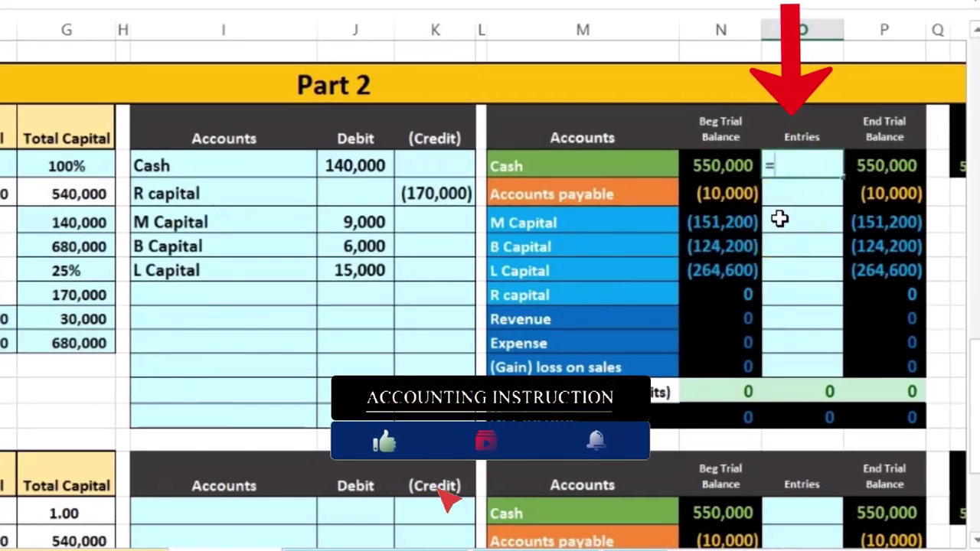
left_click(368, 165)
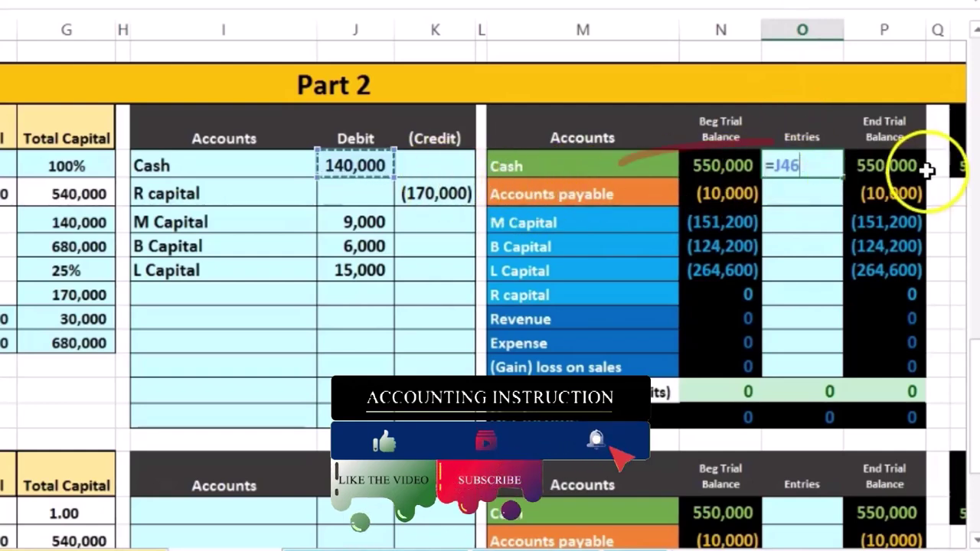
key("Return")
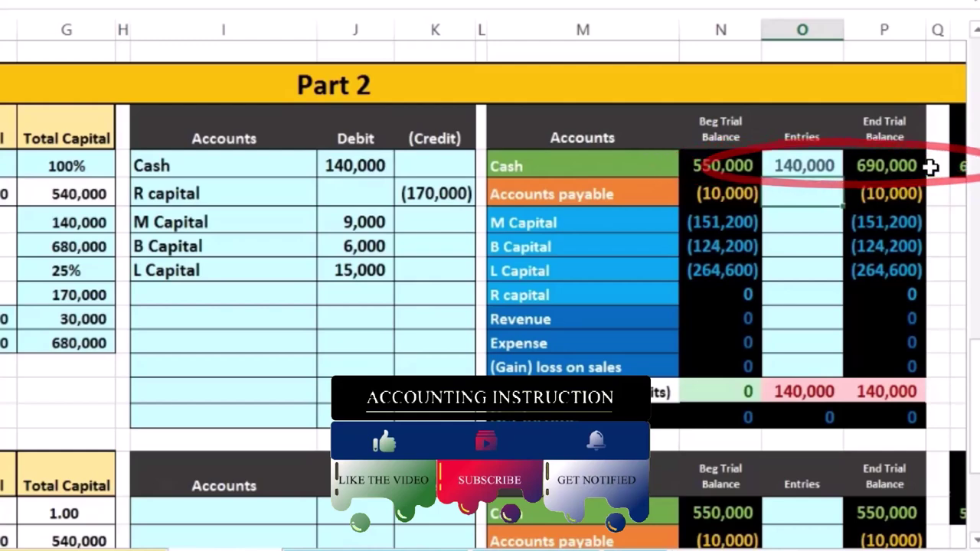
- Post the R capital credit to the trial balance by linking its entry in O51 to K47
left_click(414, 198)
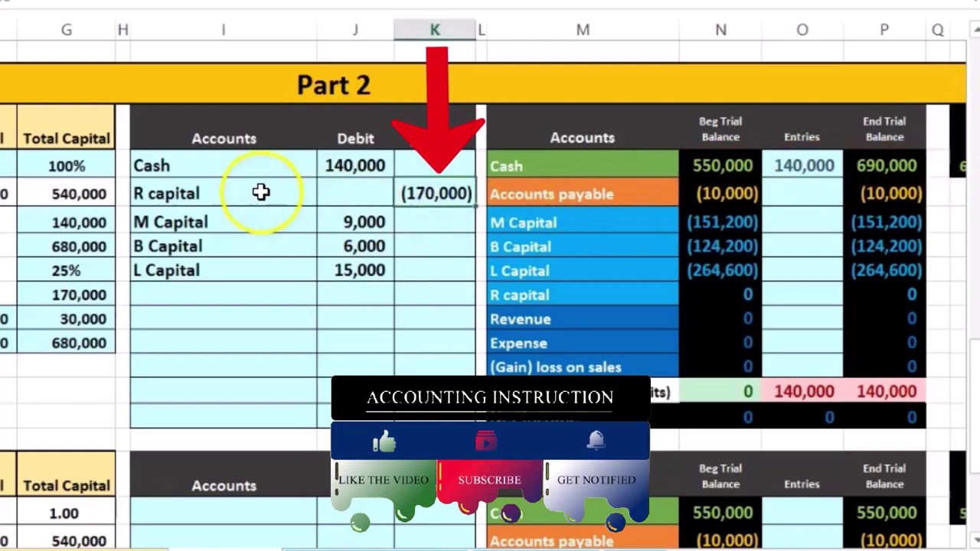
left_click_drag(261, 193, 435, 187)
left_click_drag(503, 298, 692, 286)
left_click(802, 295)
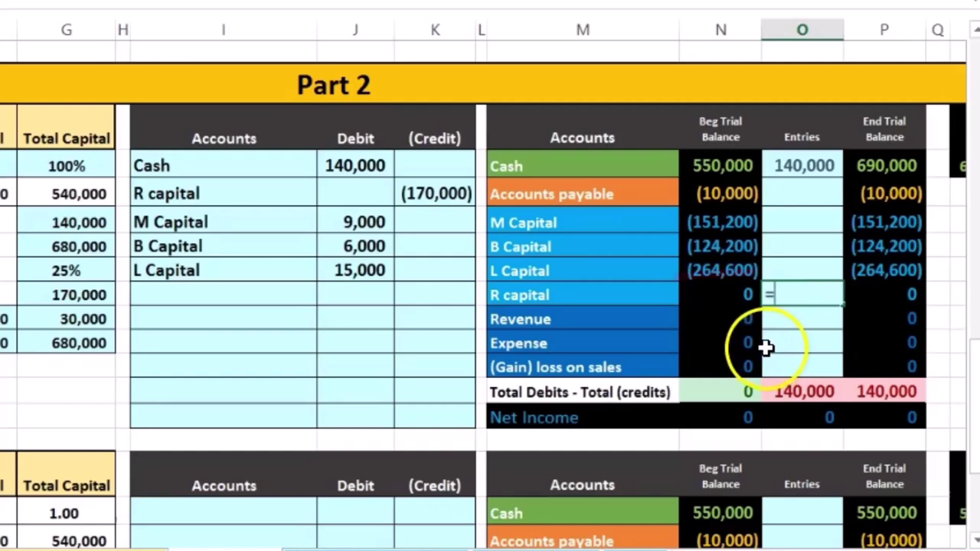
type("=")
left_click(435, 193)
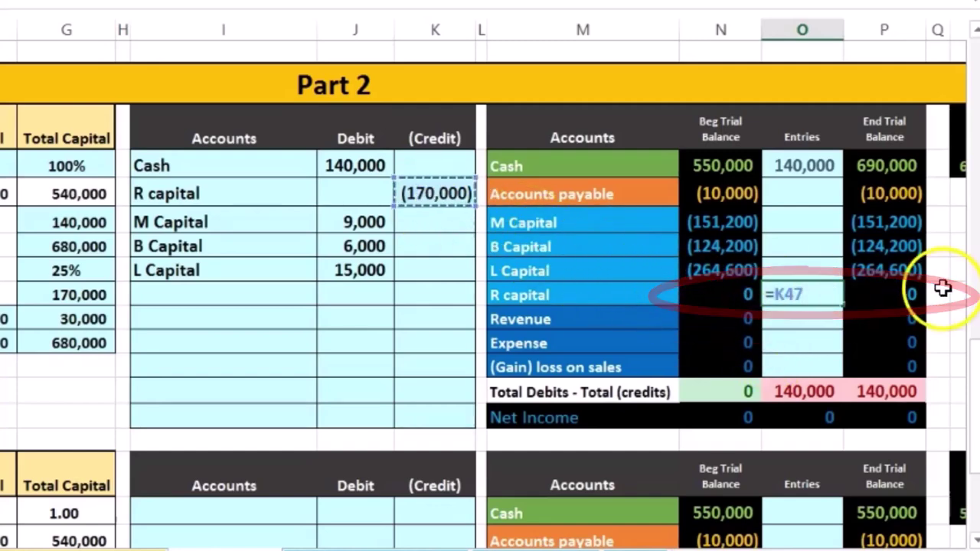
key("Return")
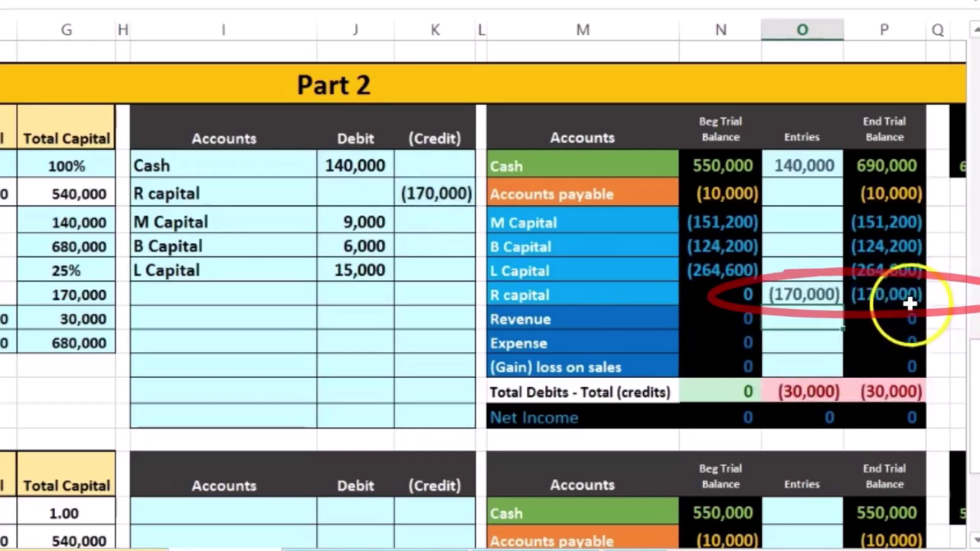
- Post the M Capital debit to the trial balance by linking its entry in O48 to J48
left_click_drag(256, 223, 354, 223)
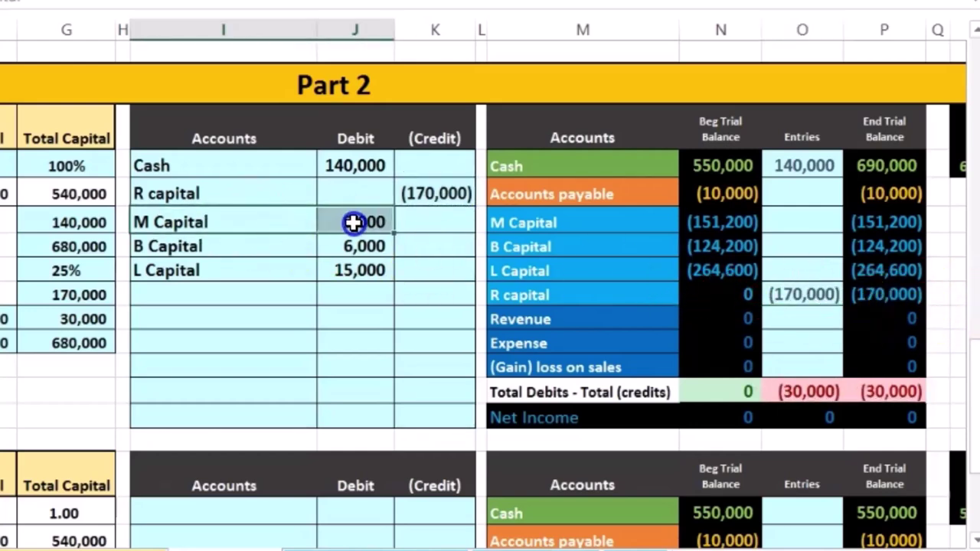
left_click_drag(518, 223, 727, 221)
left_click(791, 221)
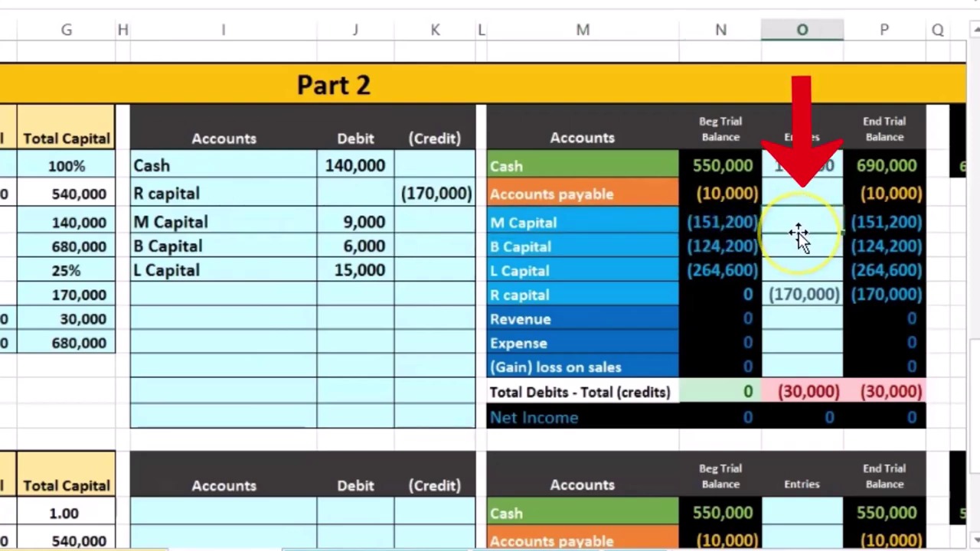
type("=")
left_click(373, 222)
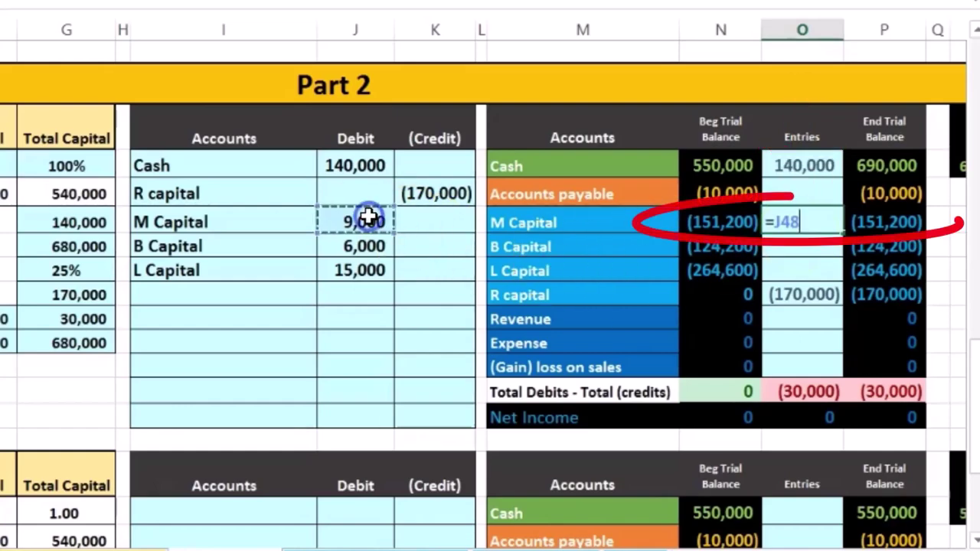